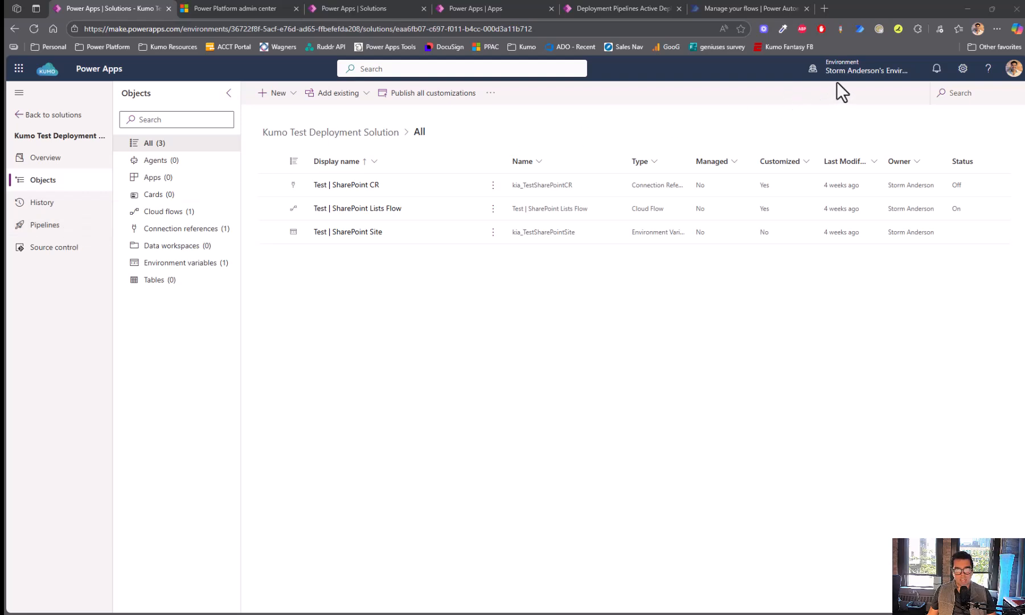
- Save KumoRepository - COE as the tenant's custom pipelines host in Deployment Settings
mouse_move(841, 82)
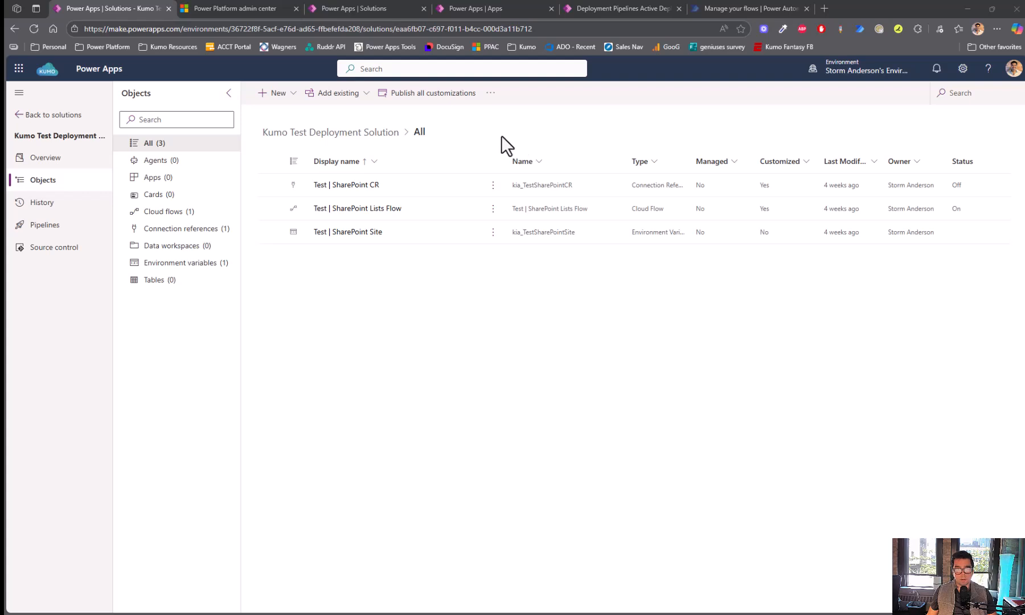
left_click(242, 9)
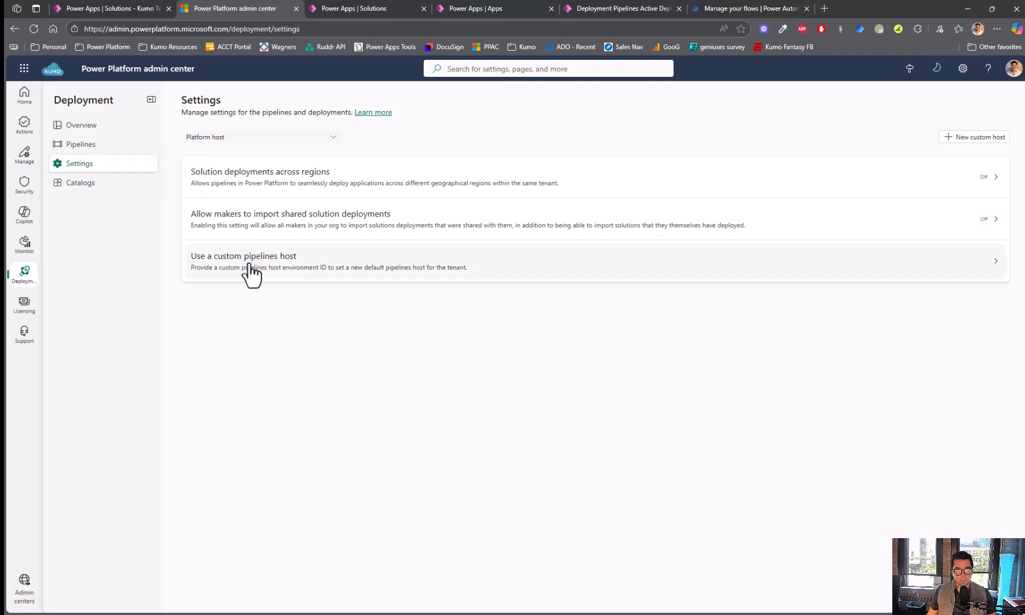
left_click(244, 139)
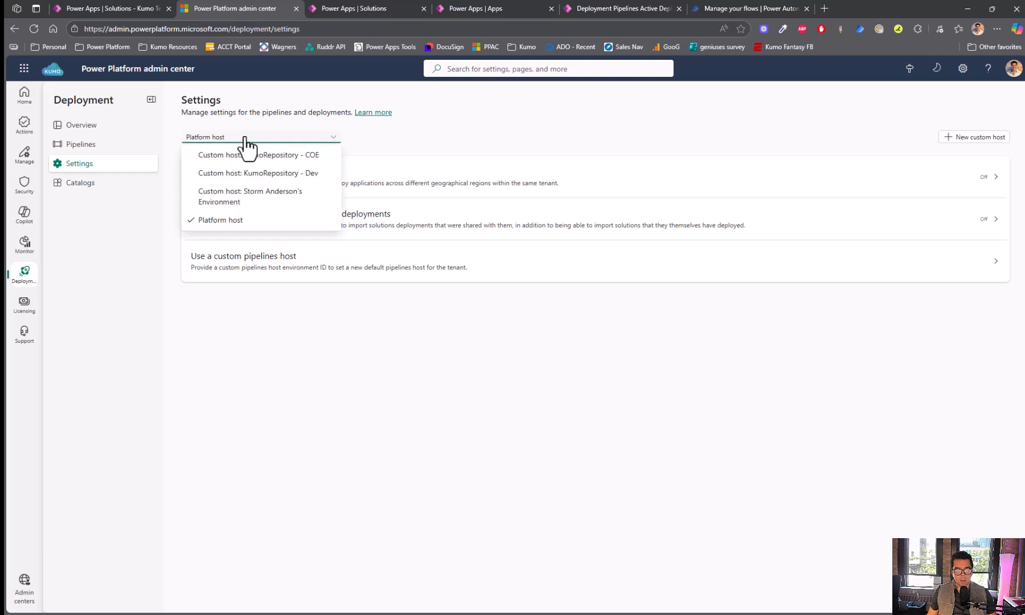
left_click(245, 137)
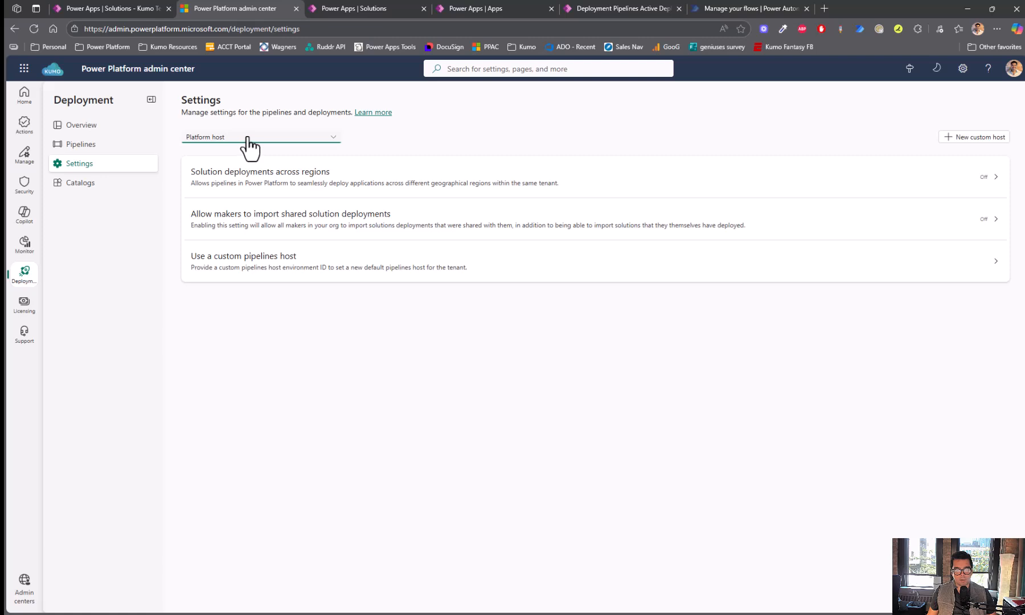
left_click(249, 146)
left_click(251, 147)
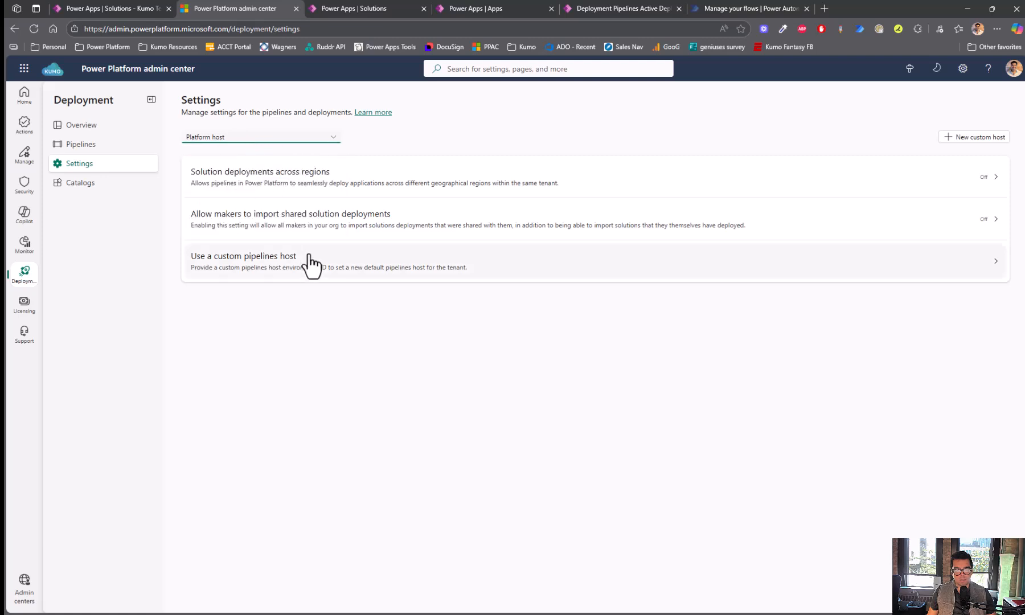
left_click(342, 263)
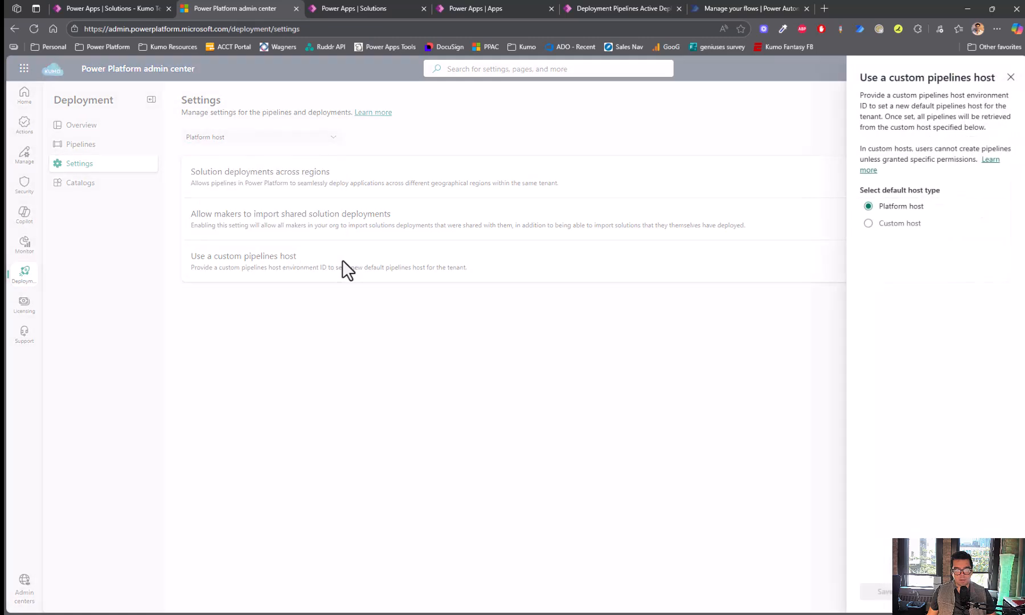
left_click(901, 225)
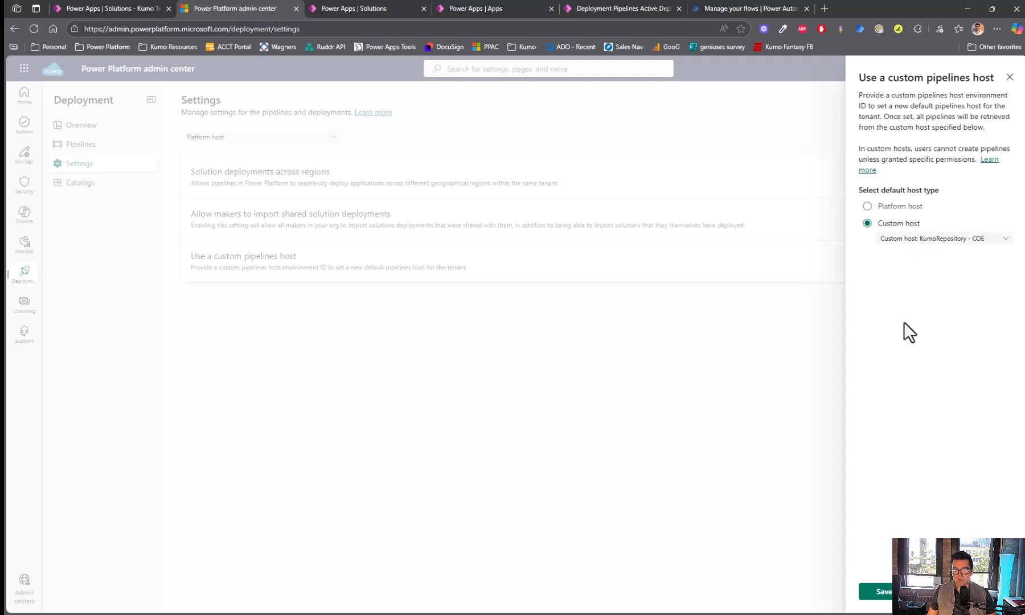
left_click(881, 593)
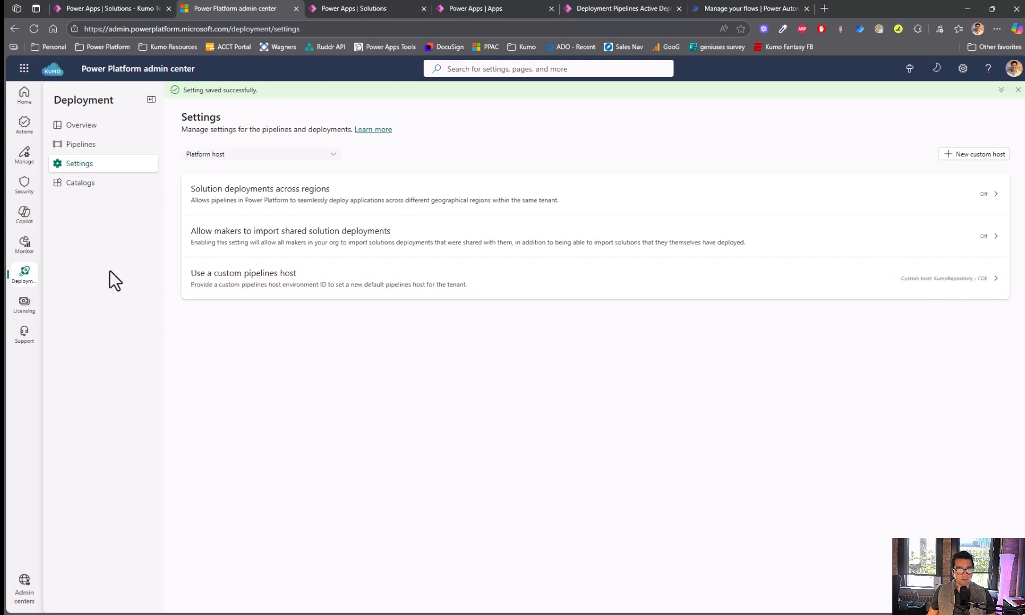
- Open the Kumo | Managed Operations Demo solution from the Power Apps solutions list
left_click(356, 13)
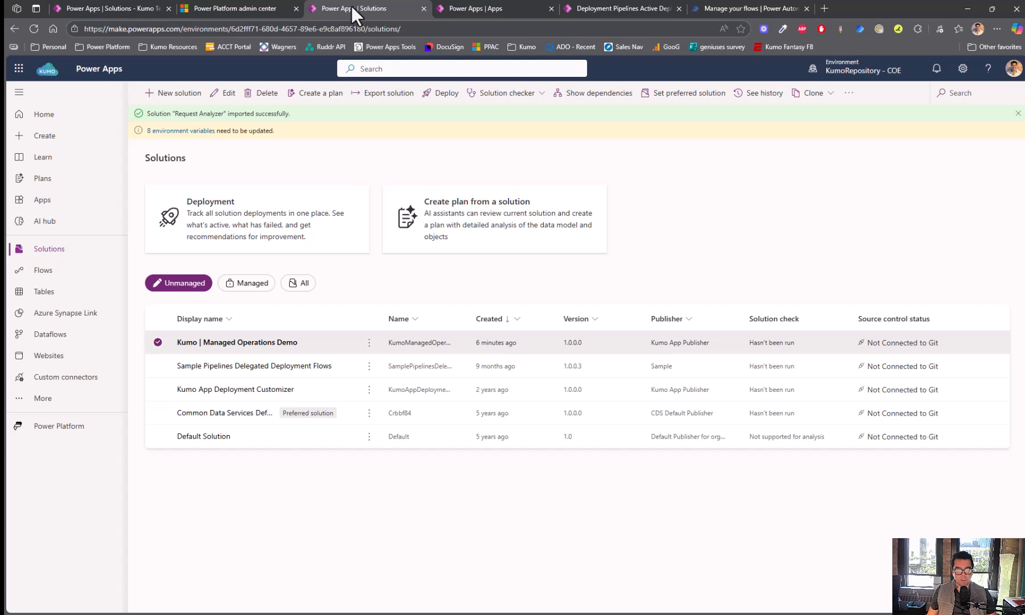
mouse_move(865, 78)
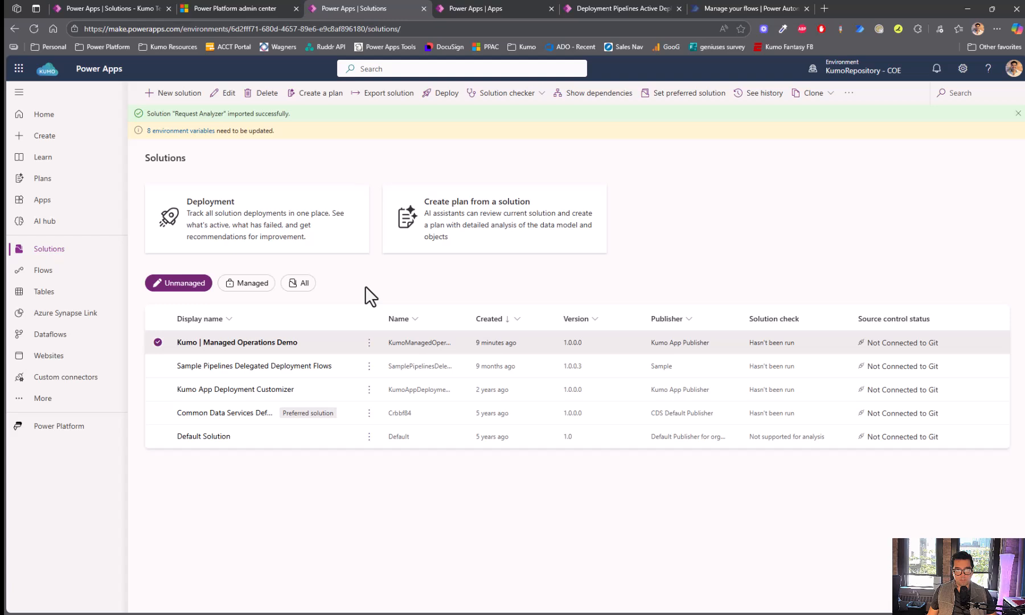
left_click(231, 344)
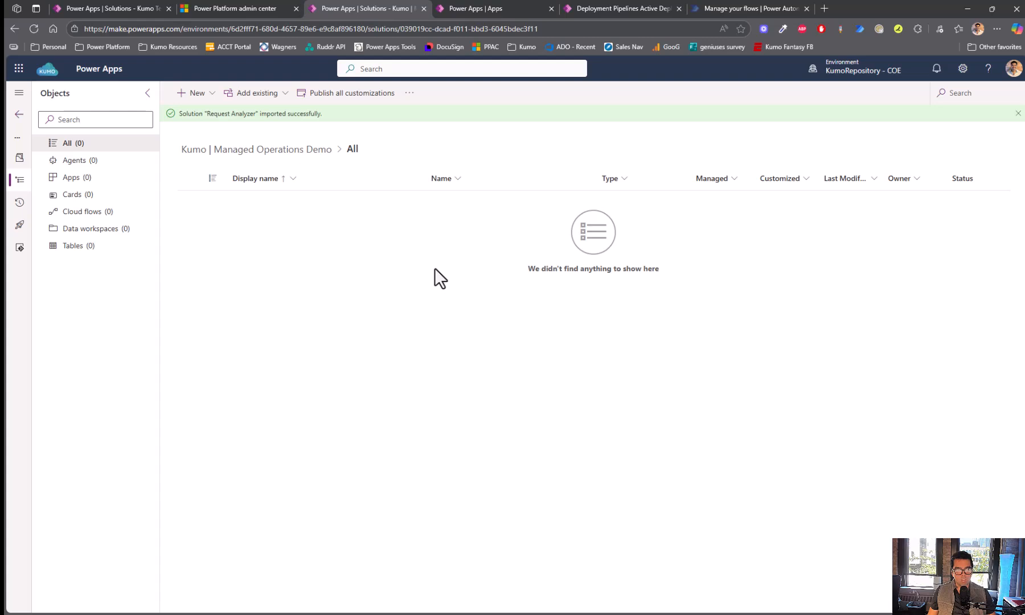
- Create Text environment variable 'Test Deployment | Approver' with the approver's e-mail as current value
left_click(209, 97)
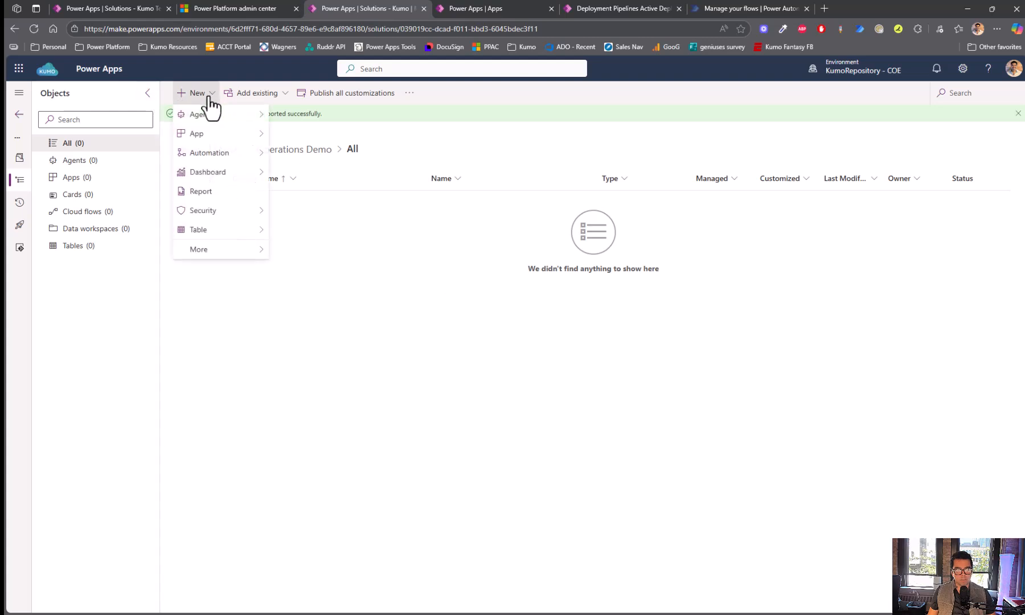
mouse_move(238, 253)
left_click(323, 326)
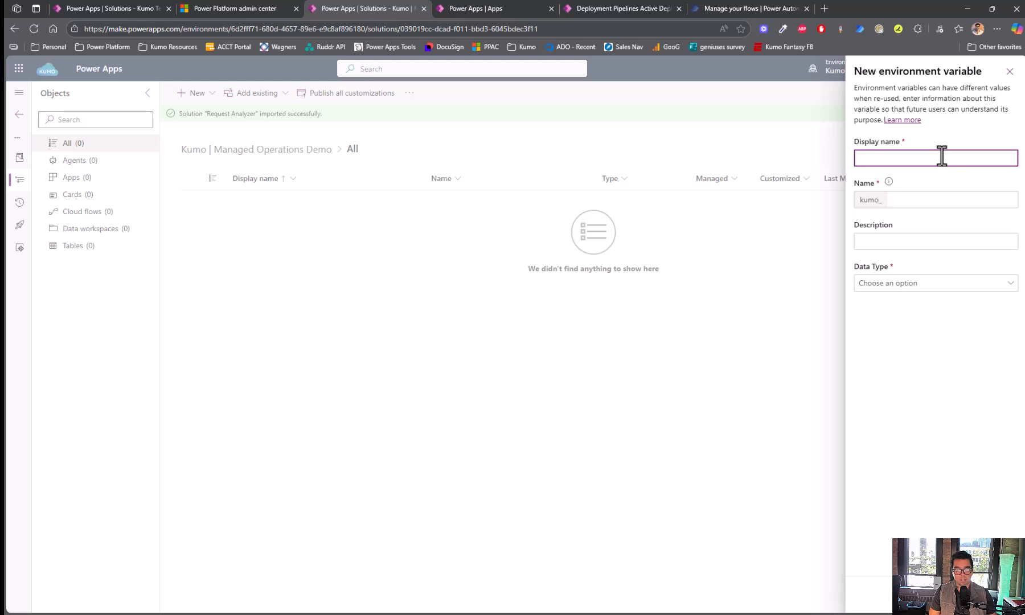
type("Test")
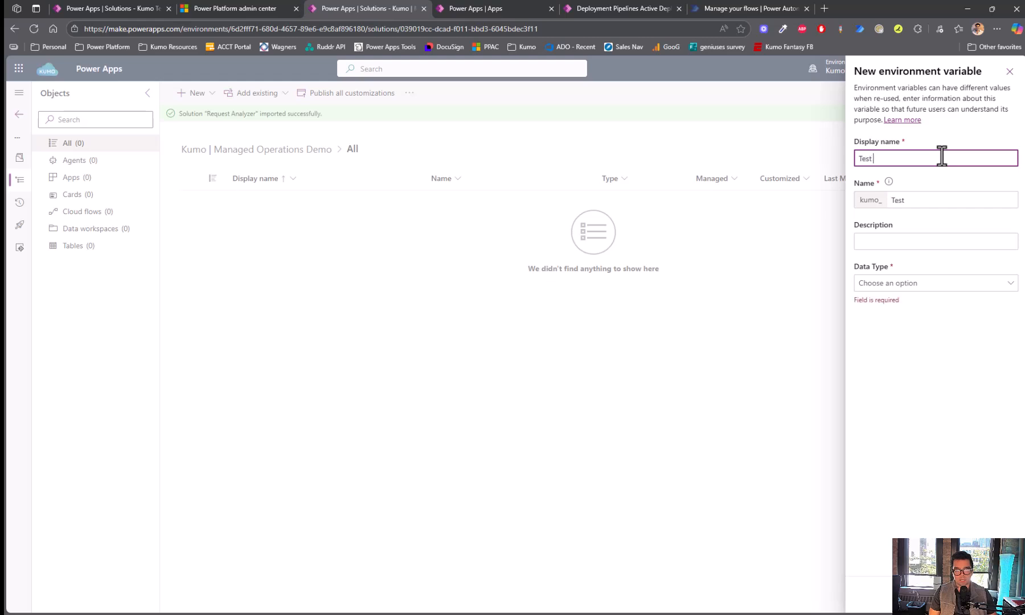
type(" Deployment | Approver")
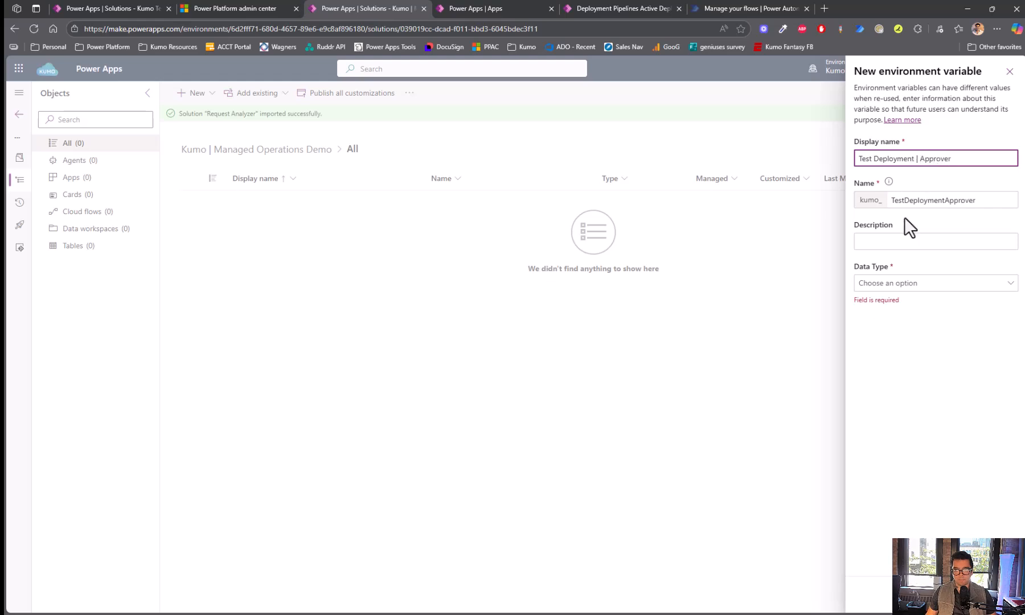
left_click(914, 286)
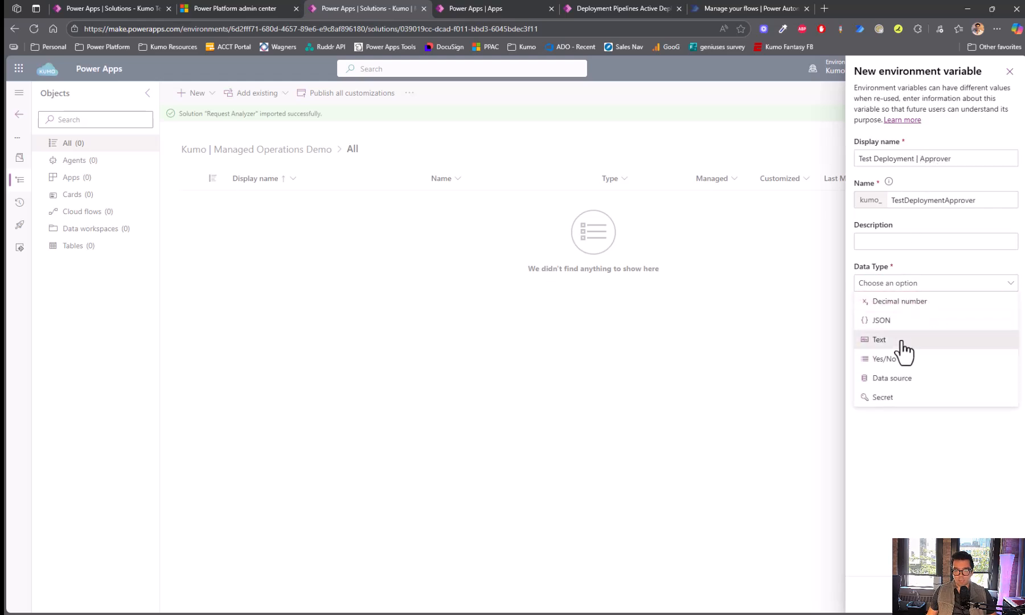
left_click(904, 342)
left_click(934, 325)
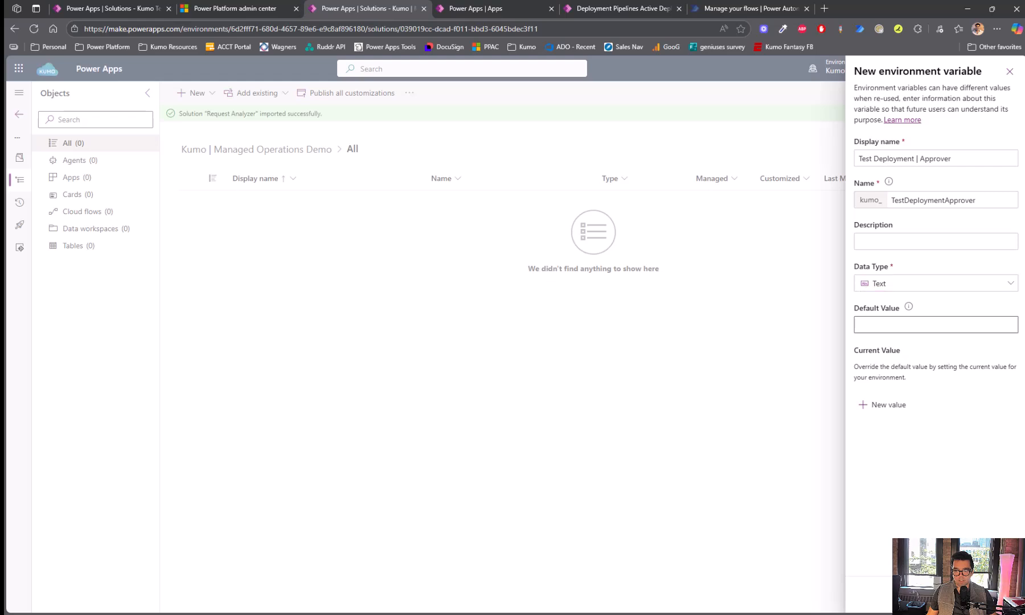
left_click(889, 406)
left_click(892, 401)
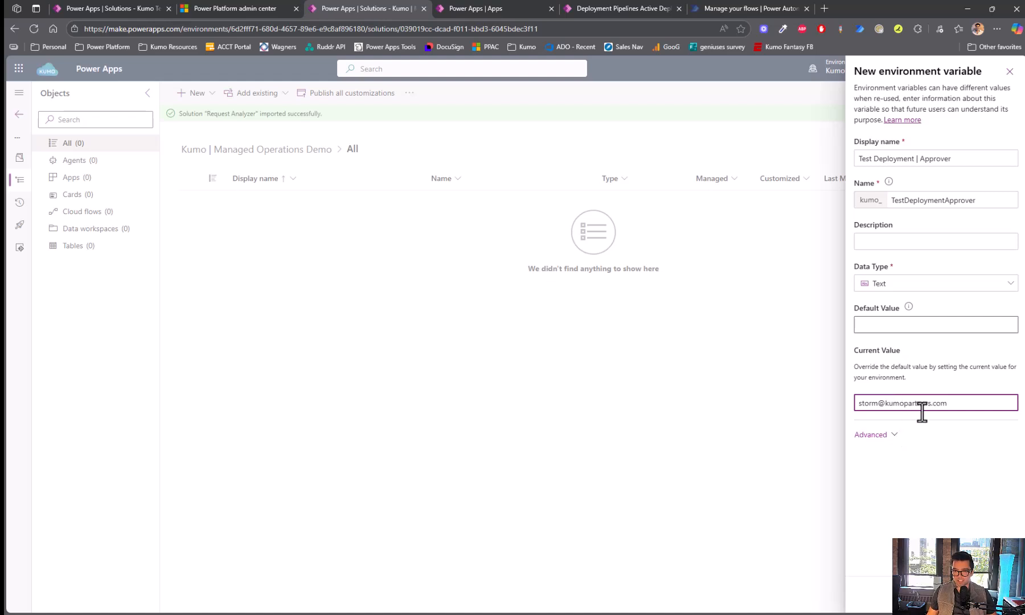
left_click(949, 595)
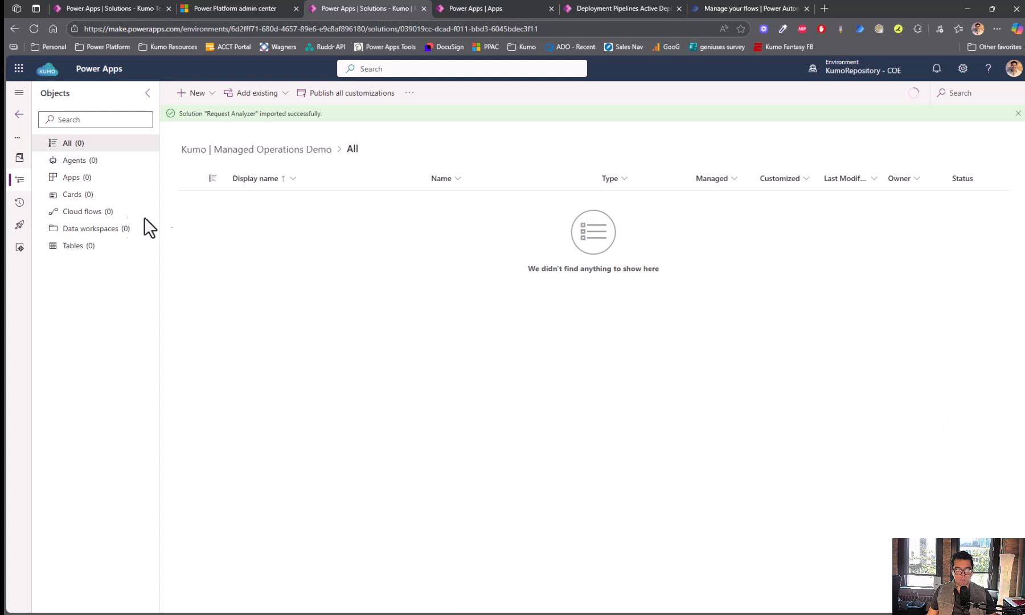
- Start an instant cloud flow named 'Test Deployment | Approval Flow' and skip to the designer
left_click(206, 96)
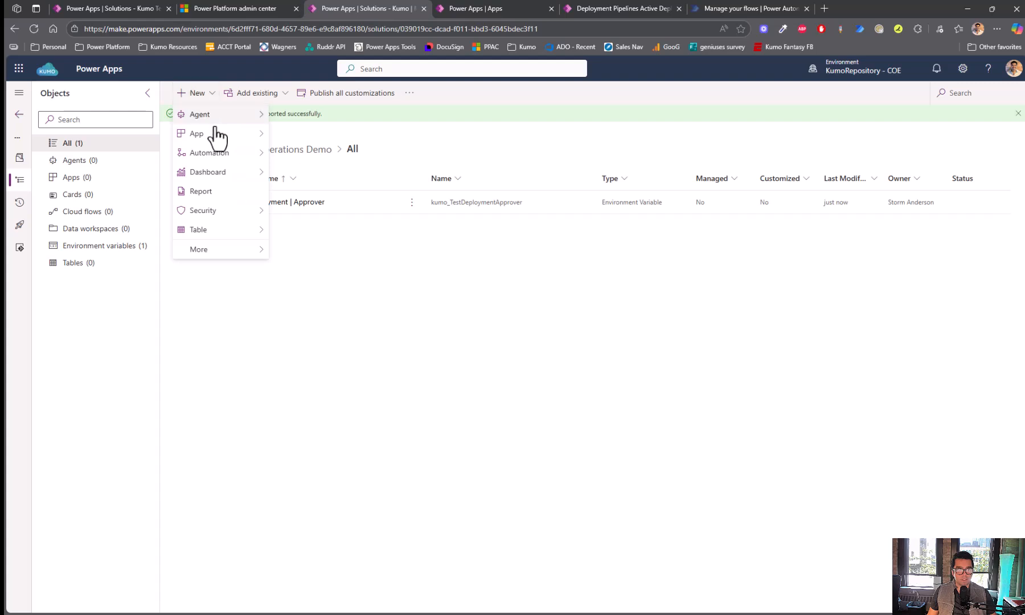
mouse_move(276, 156)
mouse_move(315, 161)
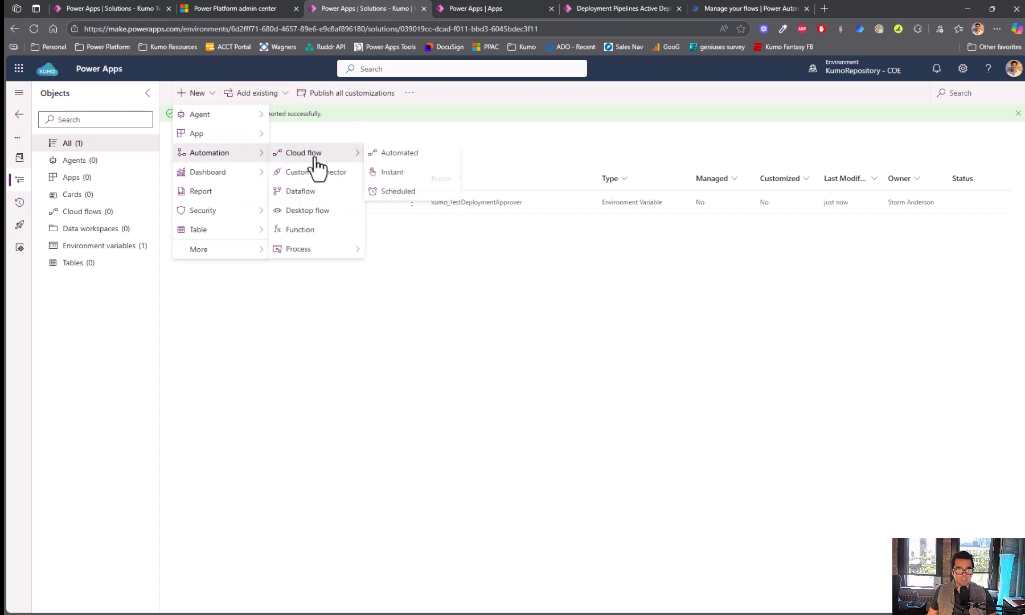
left_click(416, 172)
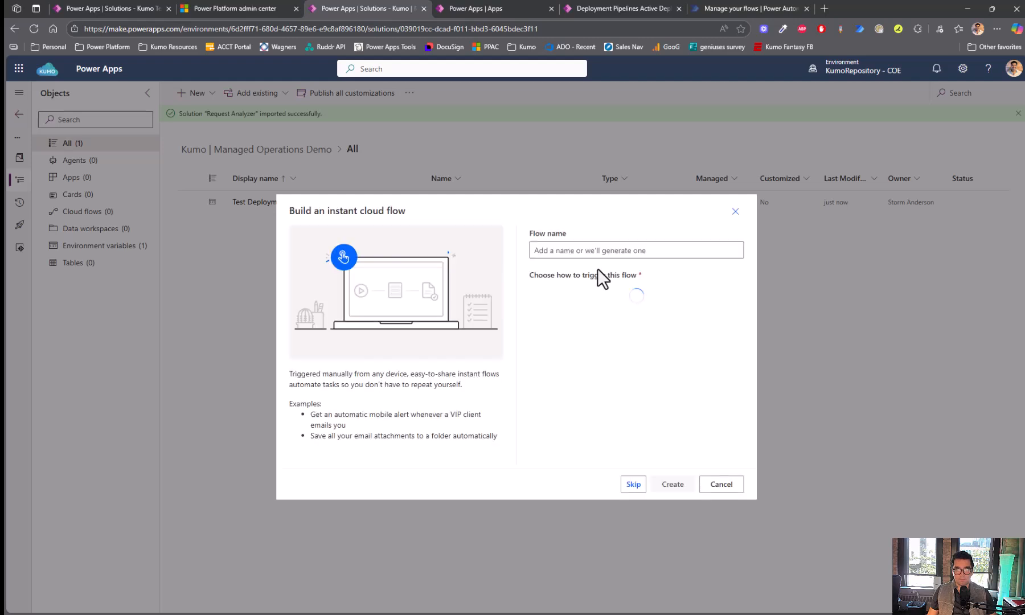
left_click(571, 249)
type("Test Deployment |")
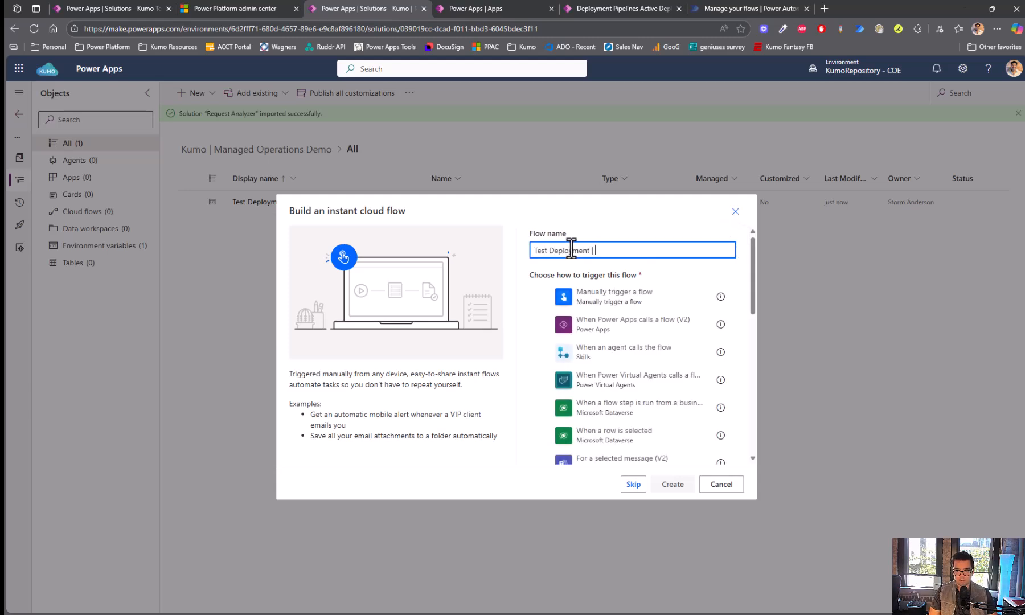
type(" Approval Flow")
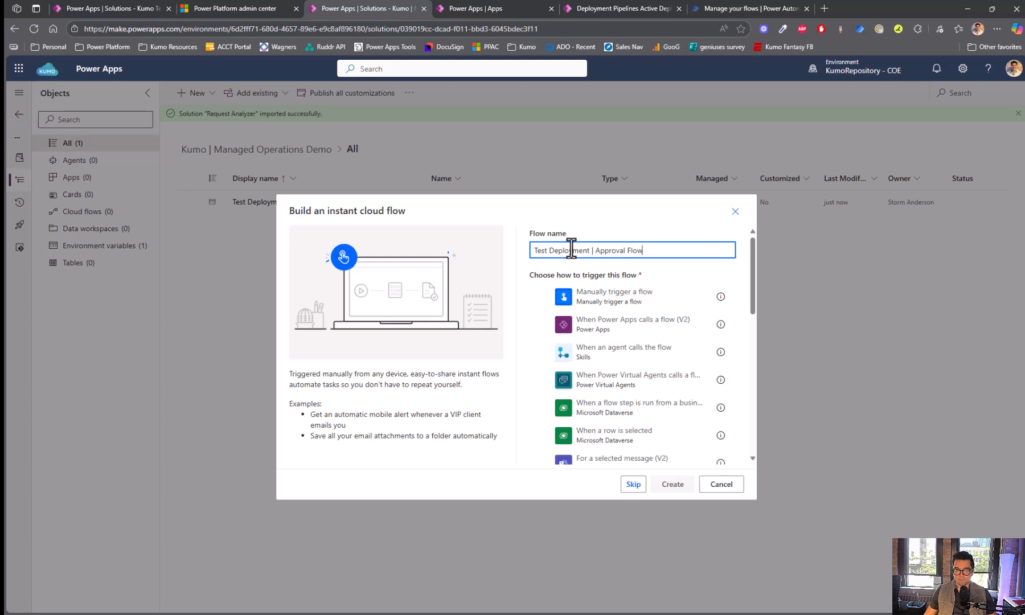
scroll(615, 307, "down", 3)
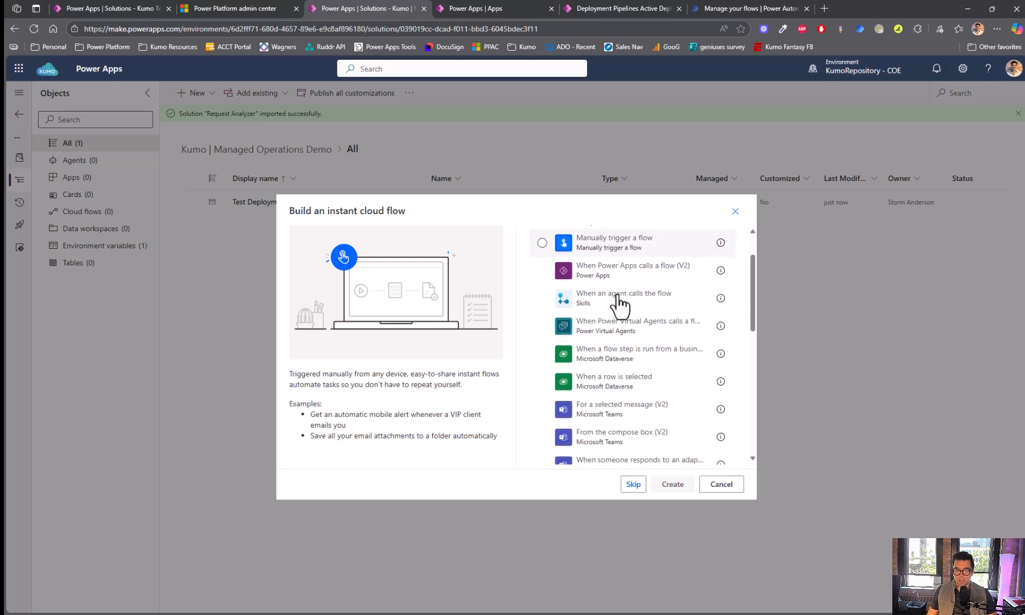
scroll(632, 360, "down", 1)
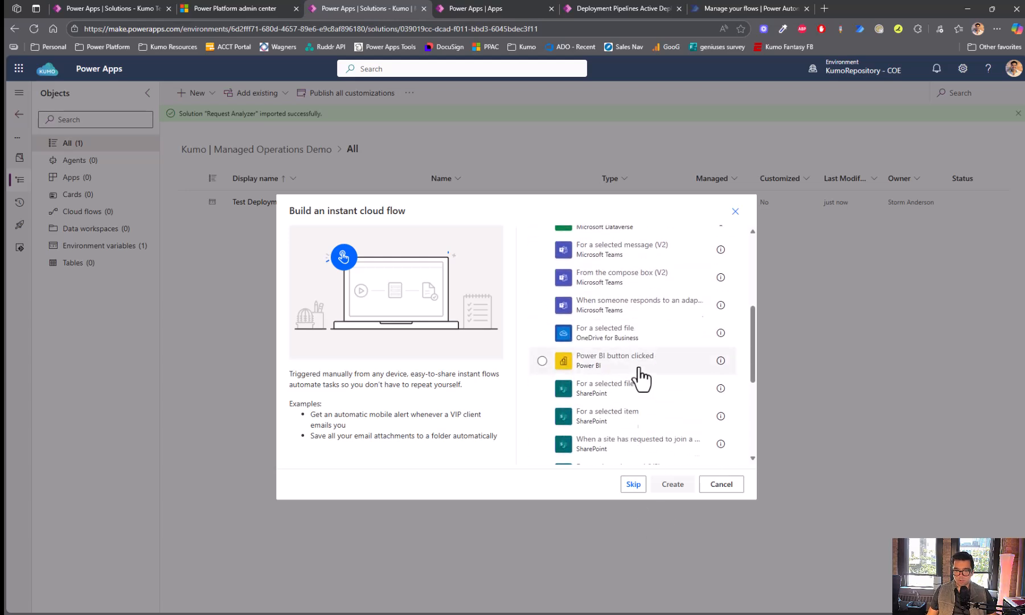
scroll(638, 369, "up", 4)
key("ctrl+a")
key("ctrl+c")
left_click(633, 486)
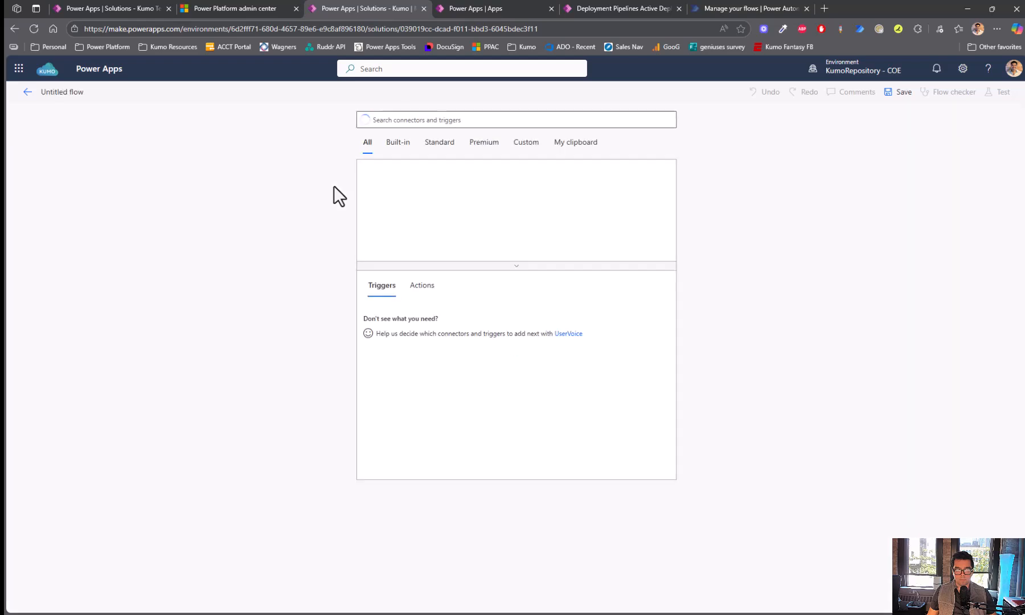
- Title the untitled flow 'Test Deployment | Approval Flow' using the copied name
left_click(65, 93)
key("ctrl+a")
key("ctrl+v")
left_click(460, 124)
- Add a Dataverse 'When an action is performed' trigger: Power Platform Pipelines, no table, OnDeploymentRequested
left_click(420, 233)
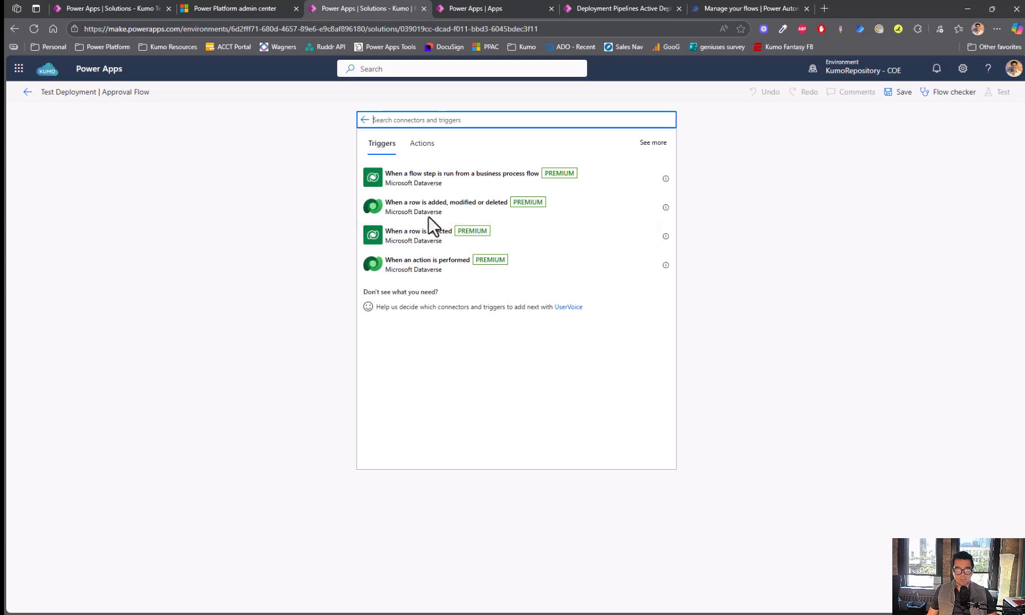
left_click(433, 268)
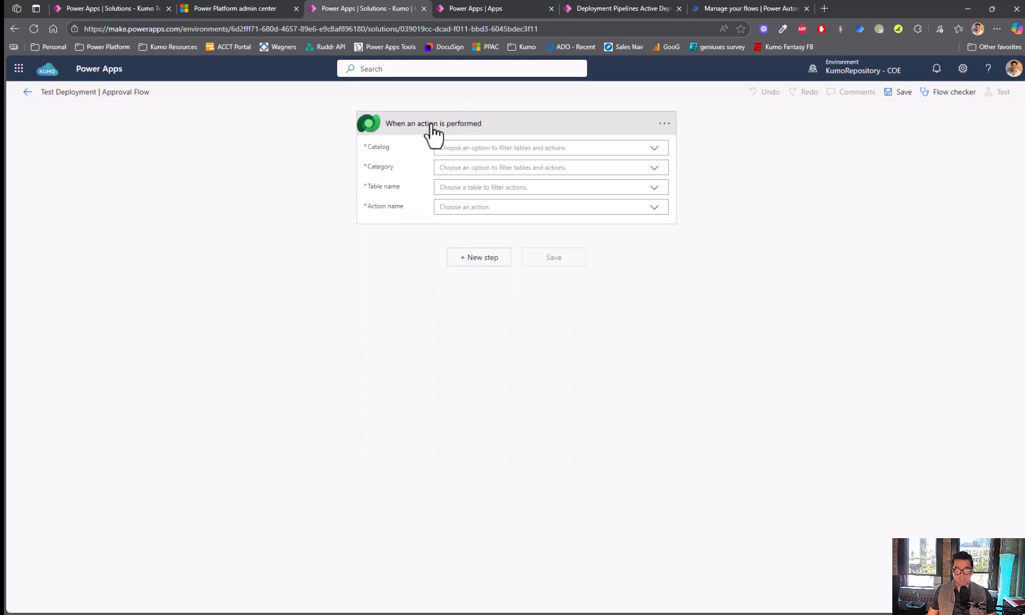
left_click(473, 147)
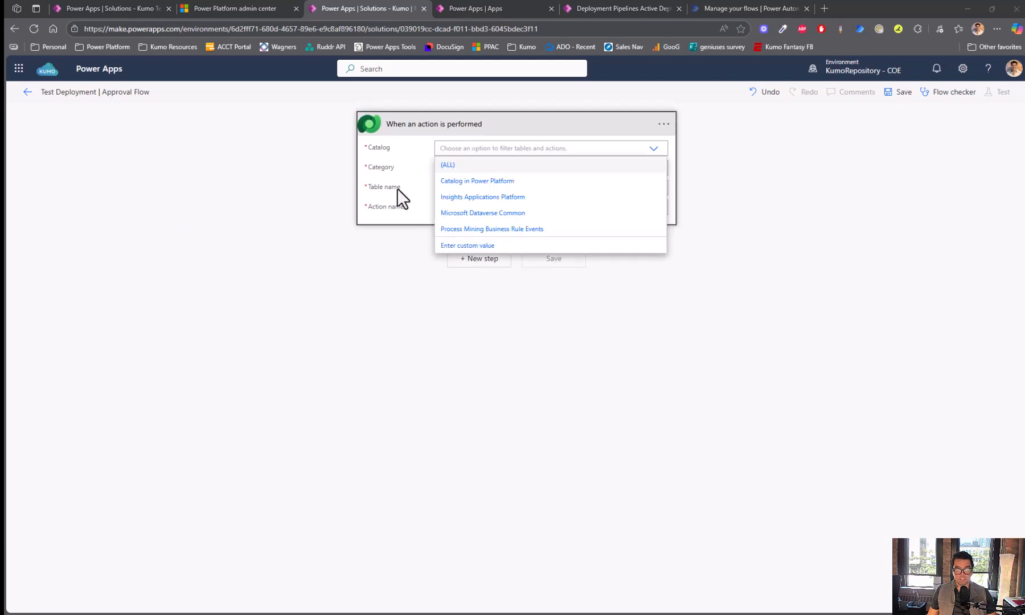
left_click(529, 215)
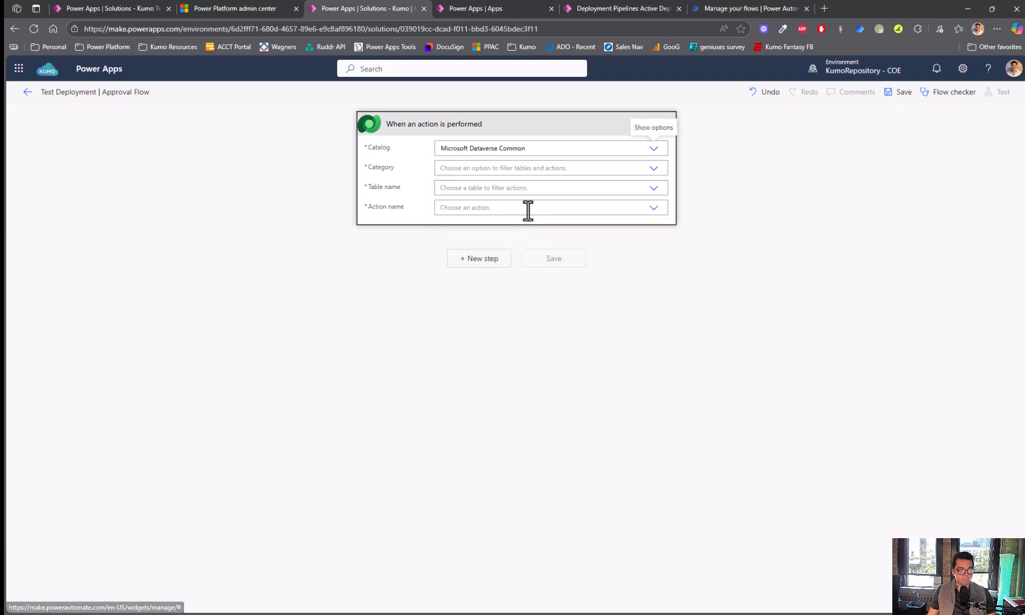
left_click(464, 169)
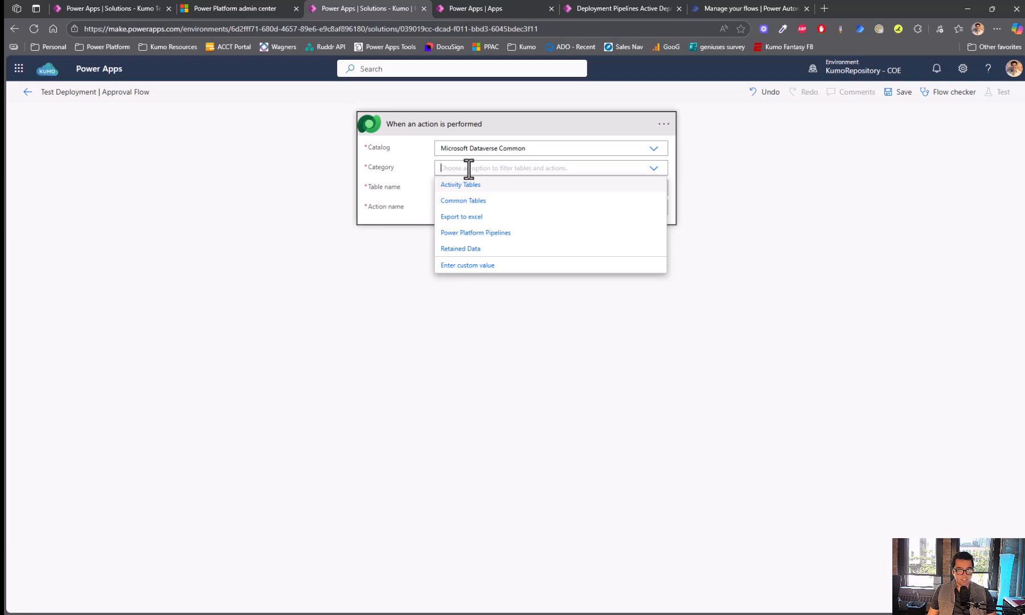
left_click(479, 233)
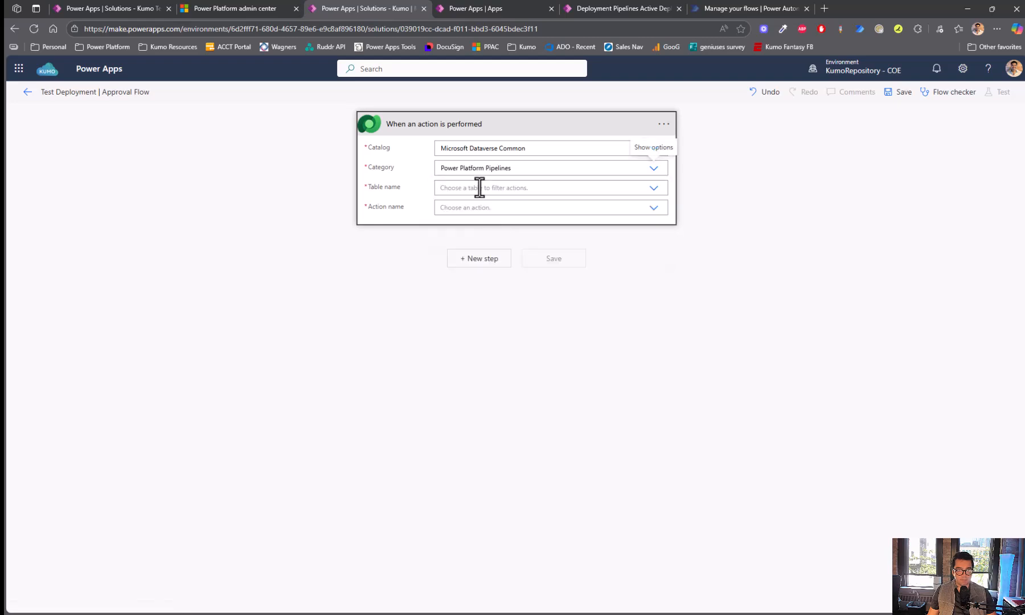
left_click(479, 188)
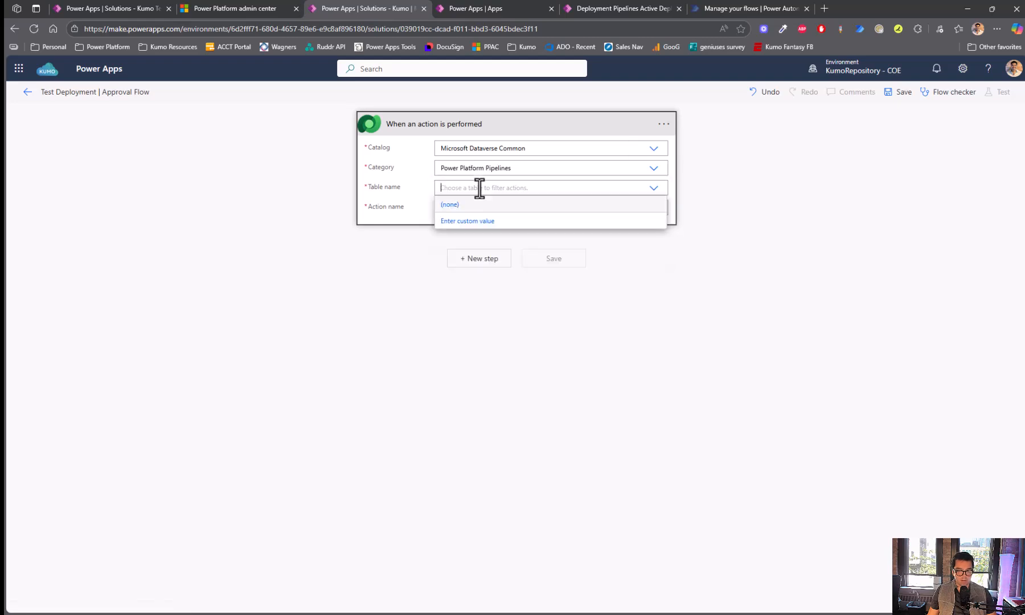
left_click(476, 205)
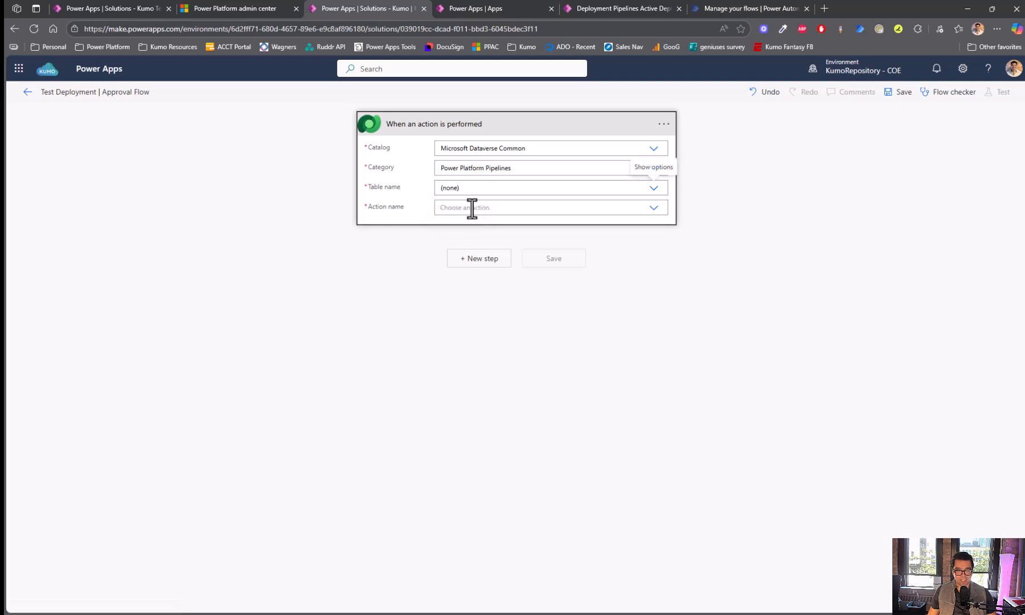
left_click(476, 207)
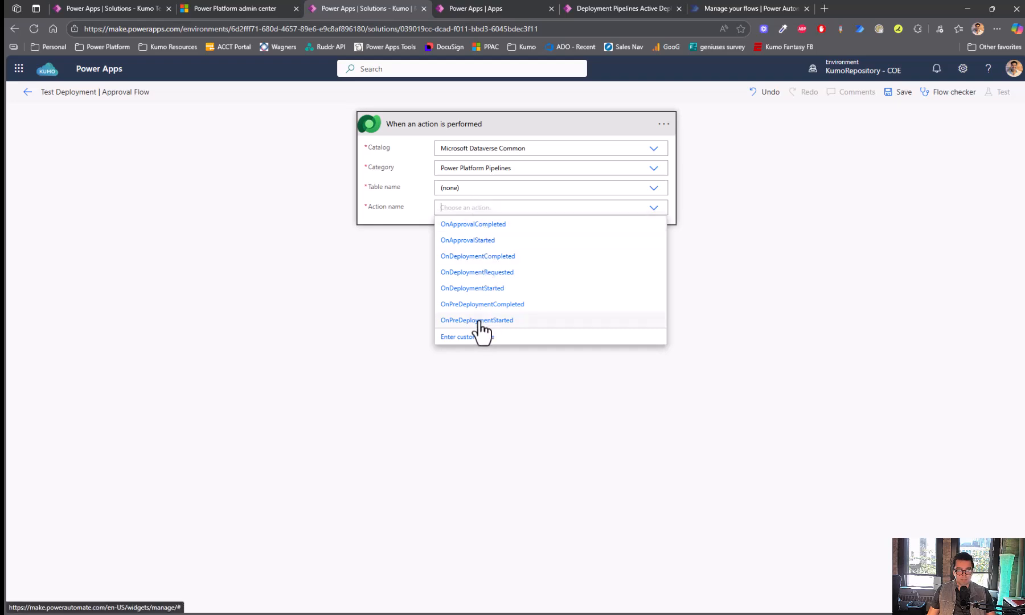
left_click(536, 275)
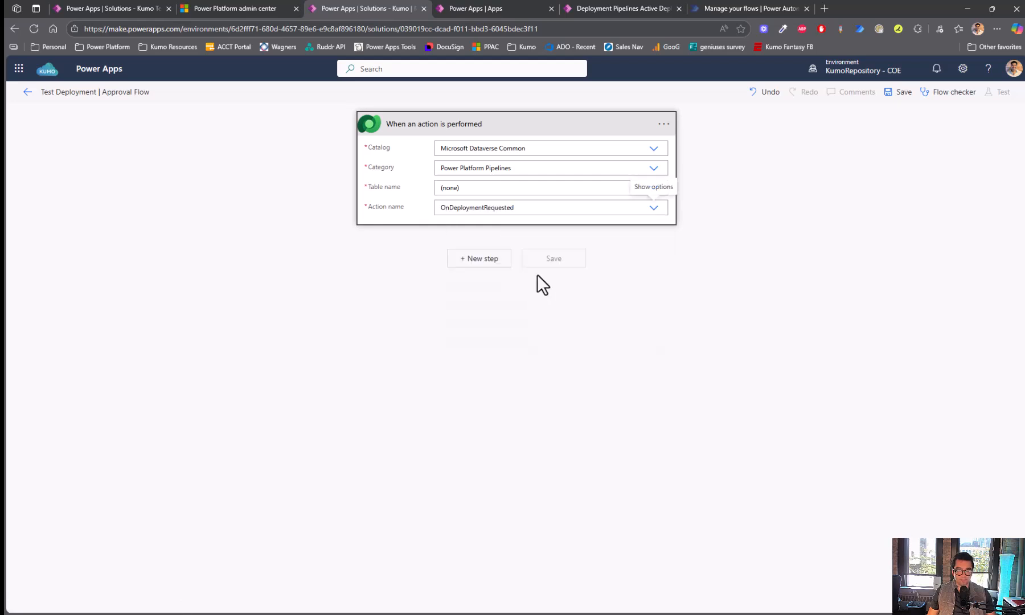
- Add a Compose step whose input is the Test Deployment | Approver variable, then view the Apps list
left_click(473, 259)
left_click(463, 199)
type("a")
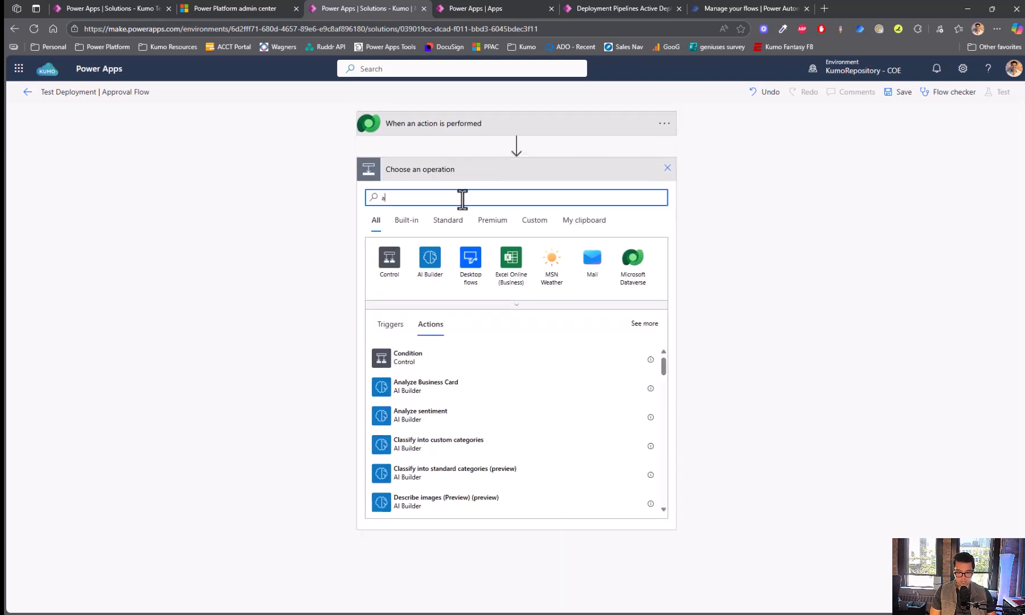
key("BackSpace")
type("compose")
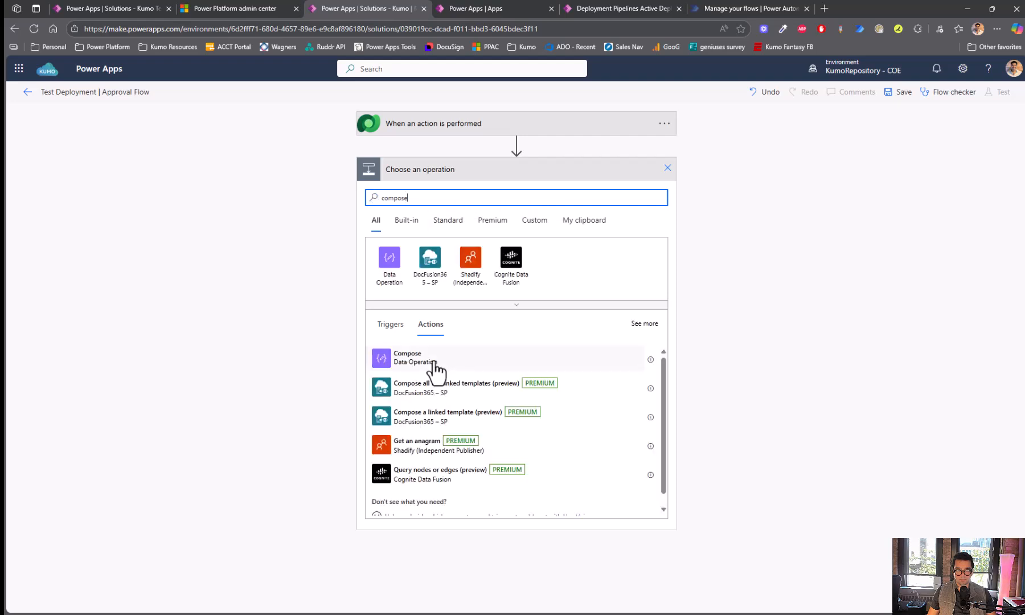
left_click(436, 365)
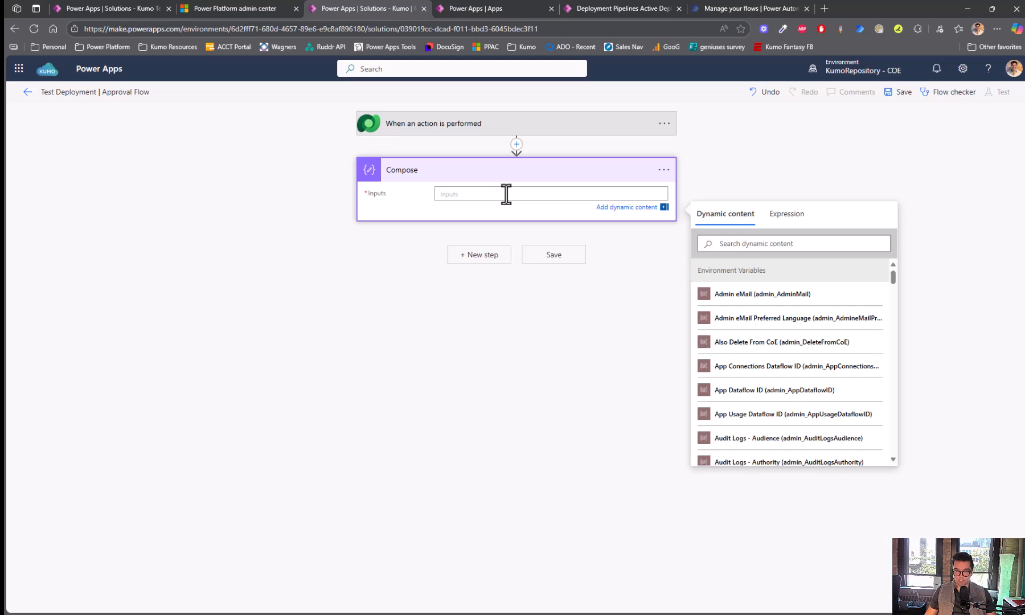
left_click(790, 243)
type("test d")
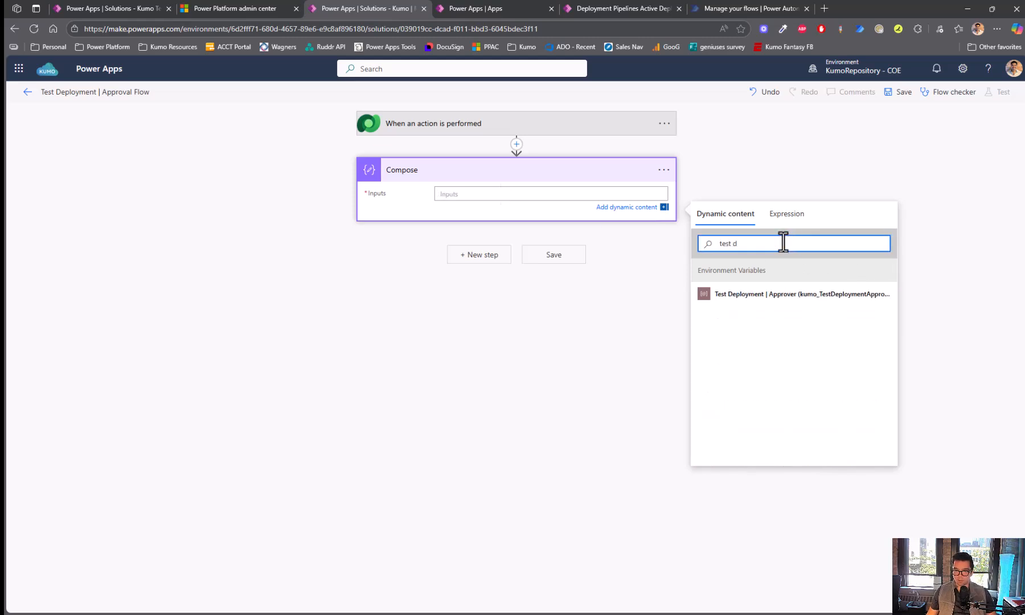
left_click(780, 297)
left_click(387, 321)
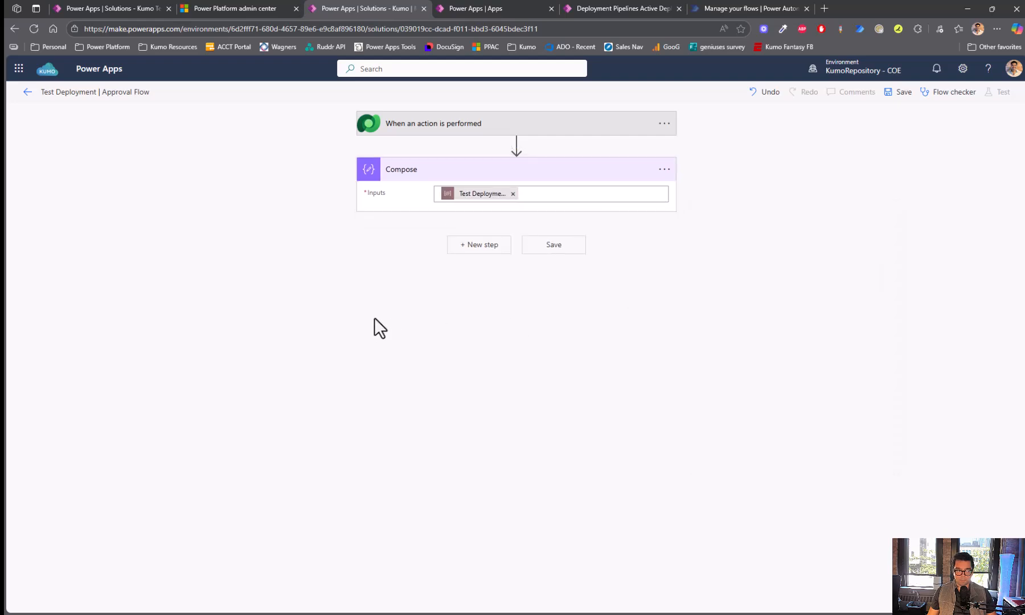
left_click(511, 7)
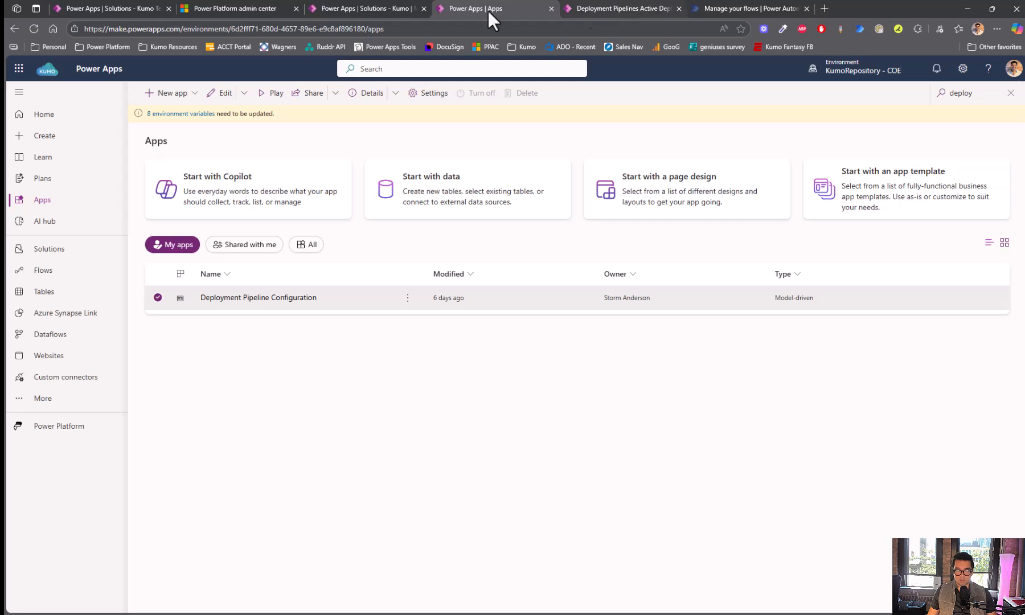
- Inspect the PMO PROD Deployment Approval run's raw trigger outputs, highlighting the OutputParameters block
left_click(590, 10)
left_click(740, 6)
left_click_drag(402, 266, 465, 238)
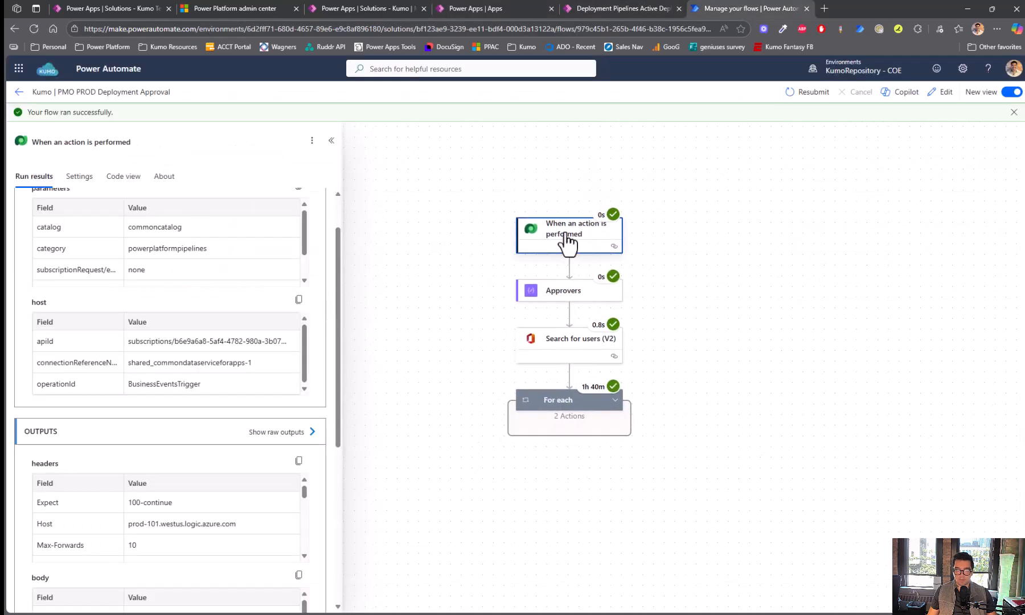
left_click(297, 433)
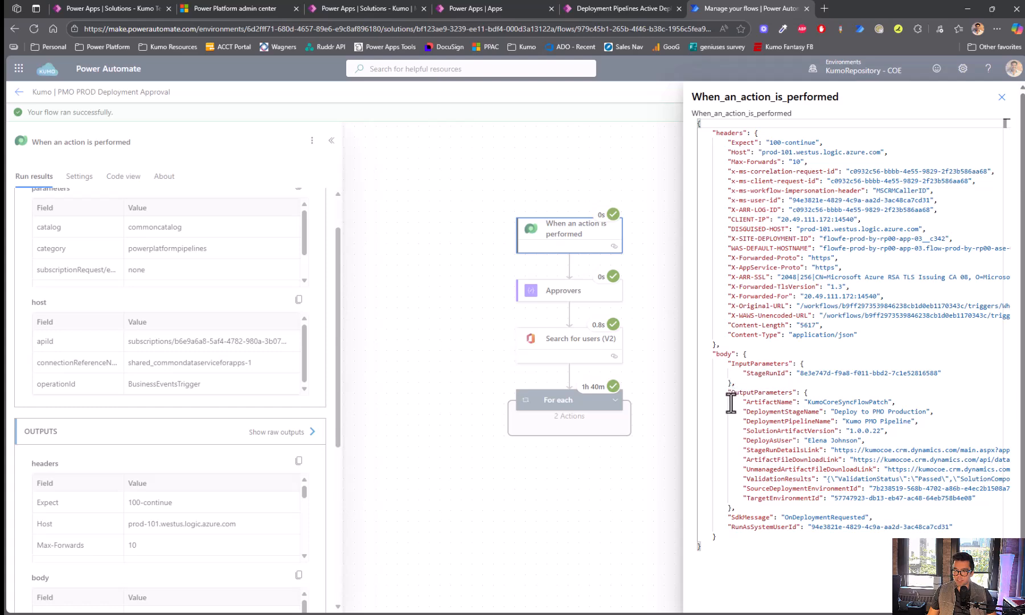
left_click_drag(728, 392, 747, 508)
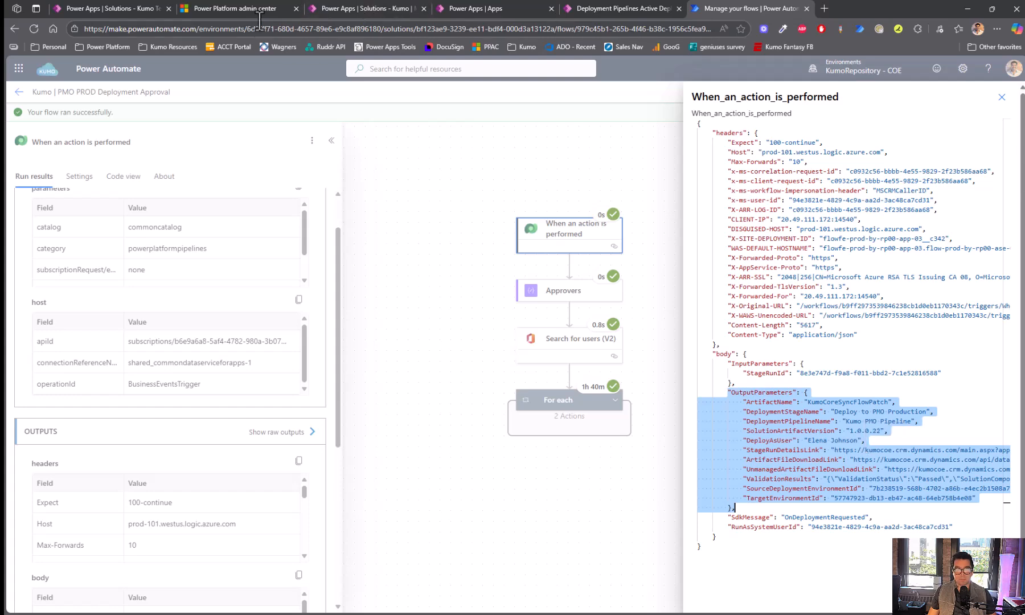
left_click(123, 12)
- Add a Search for users (V2) step after Compose
left_click(364, 9)
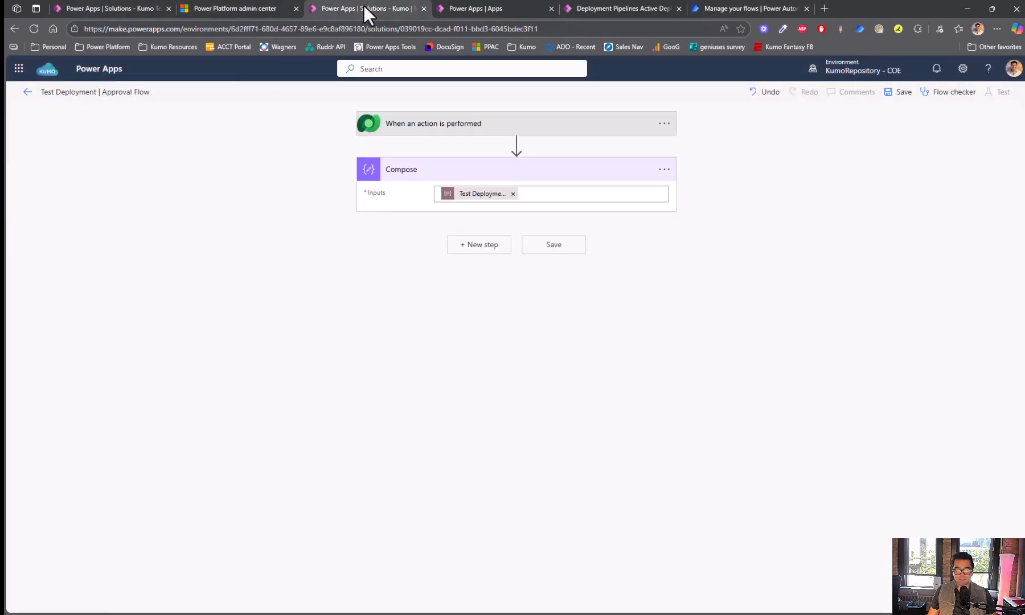
left_click(470, 249)
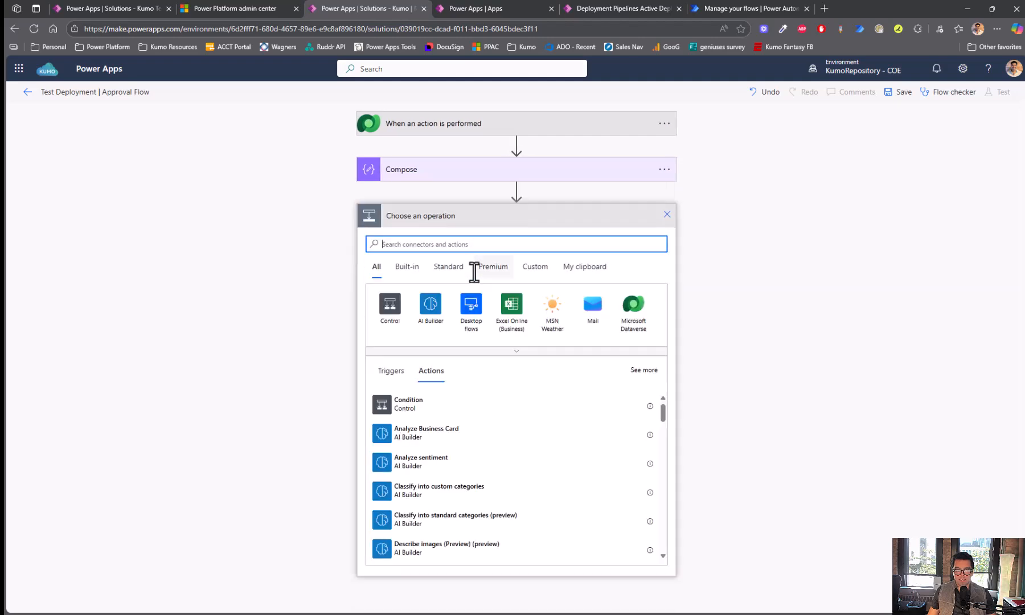
type("search for users")
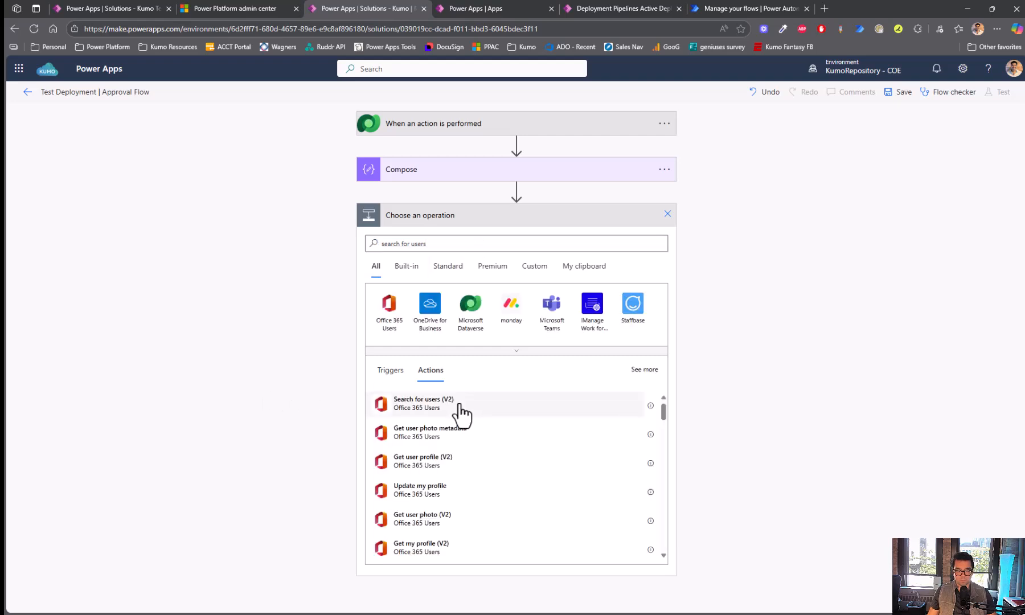
left_click(423, 403)
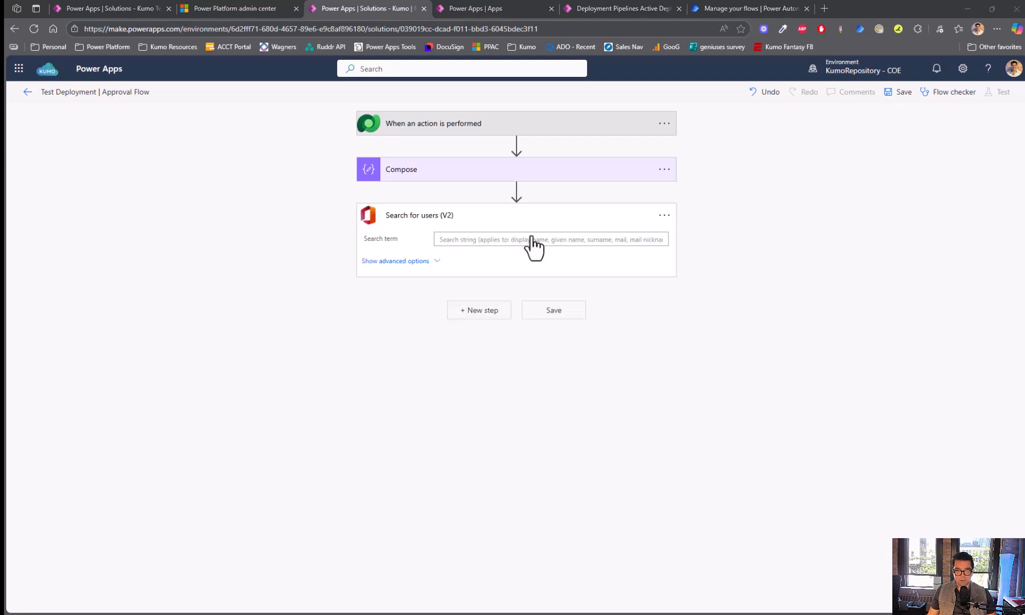
- Set the search term to ActionOutputs DeployAsUser and Top to 1
left_click(511, 240)
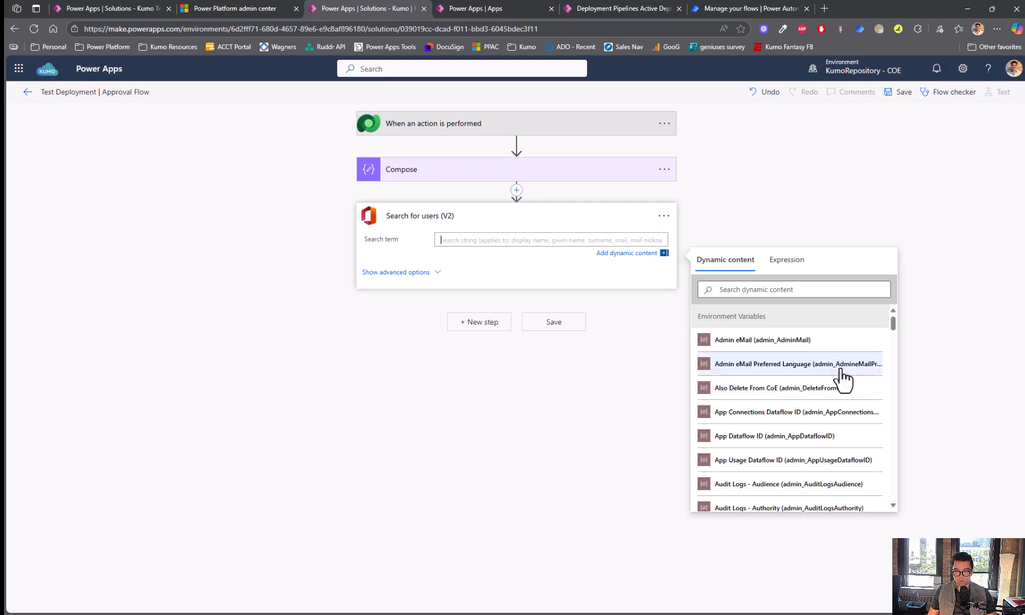
scroll(842, 379, "down", 10)
scroll(845, 376, "down", 10)
scroll(839, 373, "down", 5)
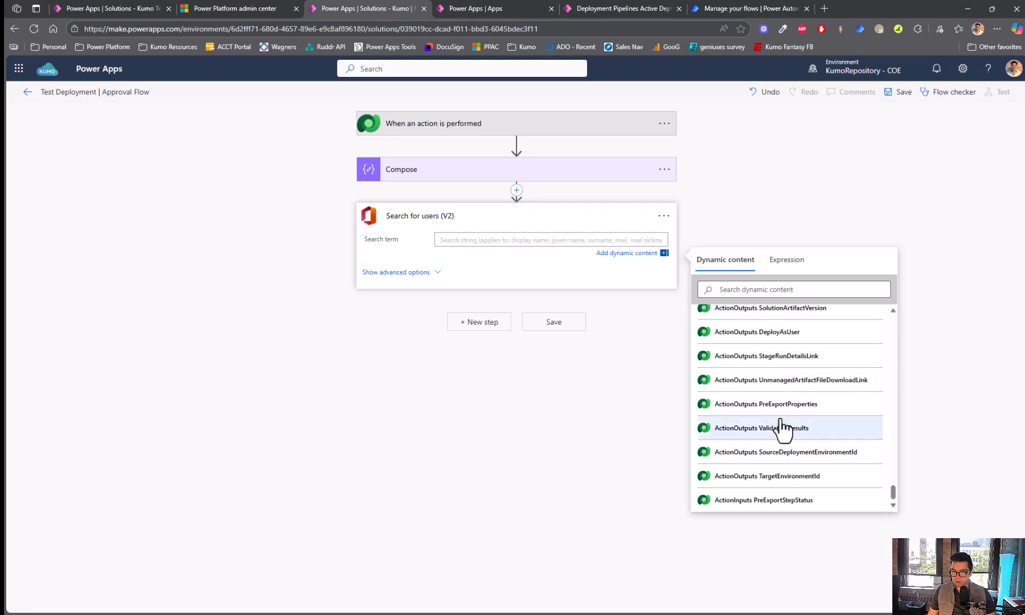
left_click(746, 335)
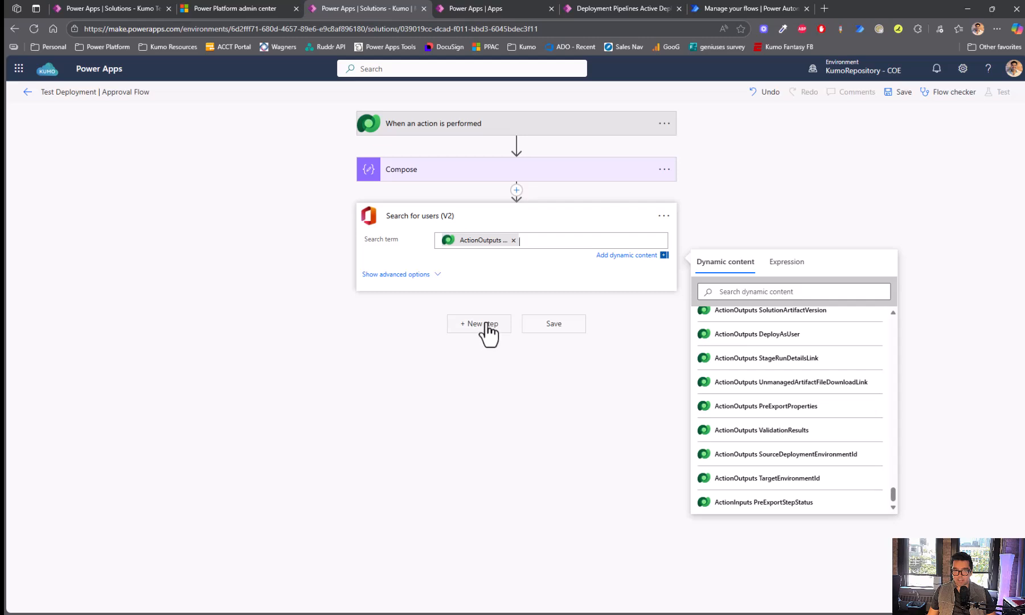
left_click(426, 275)
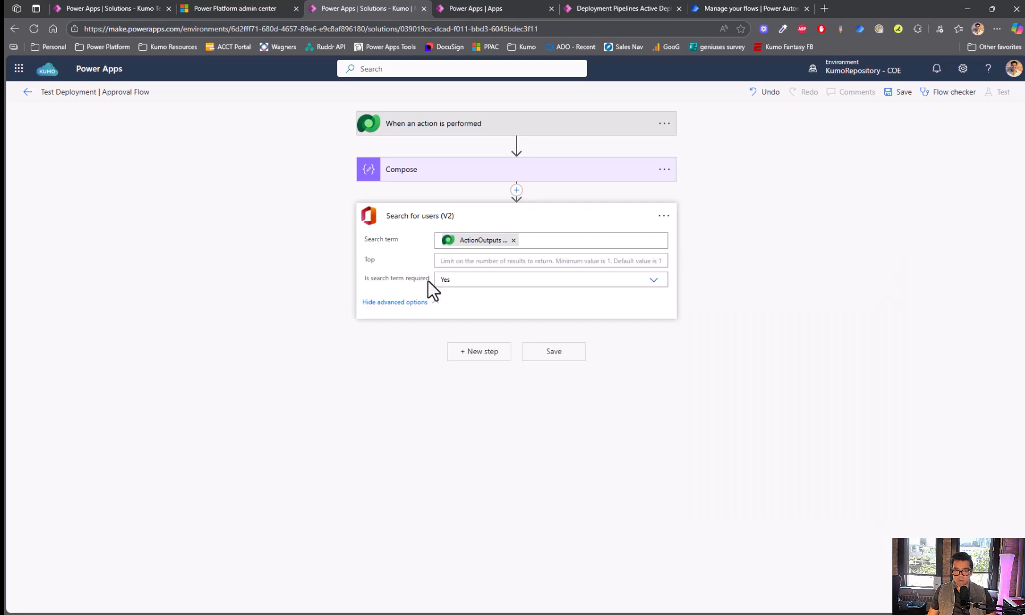
left_click(483, 264)
type("1")
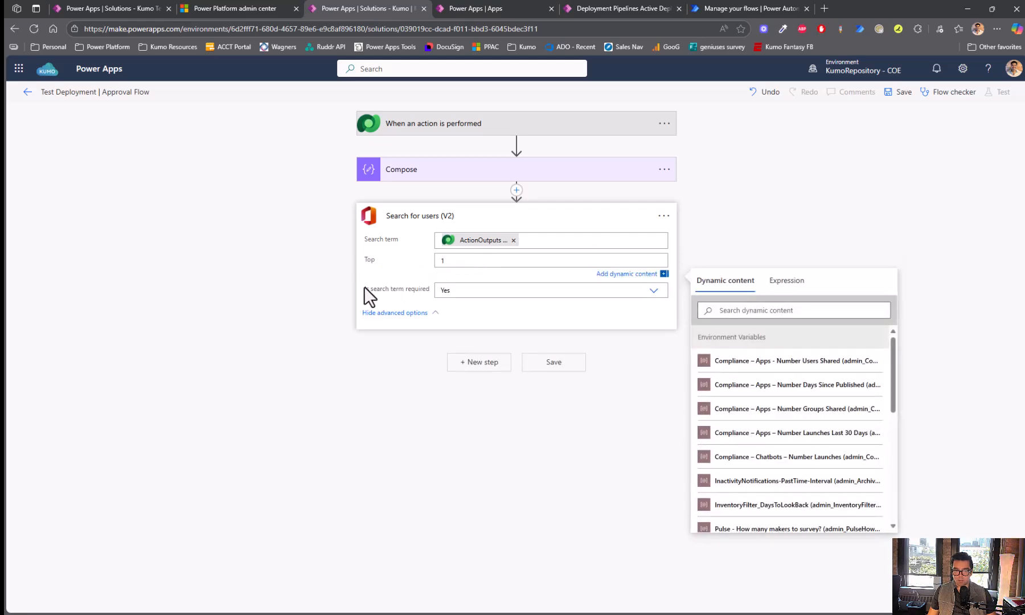
left_click(414, 296)
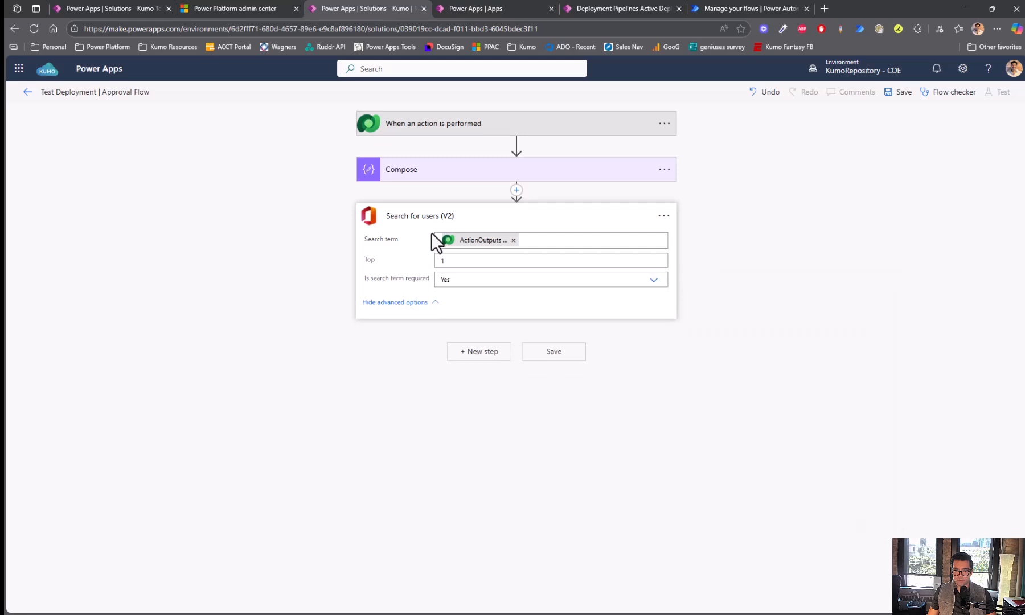
- Add Compose 2 with input first() wrapping the Search for users (V2) value output
left_click(474, 354)
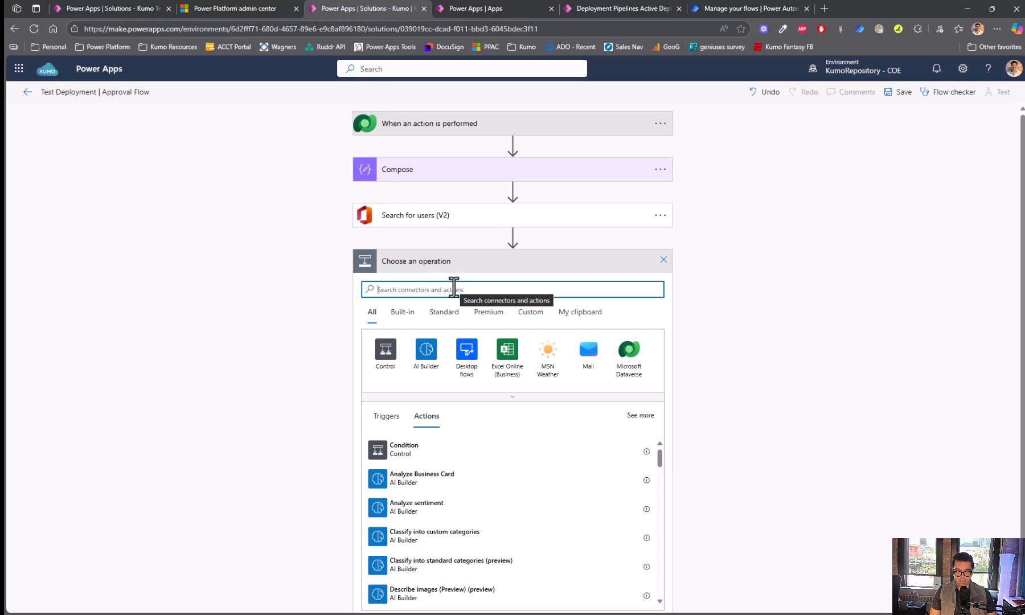
type("compose")
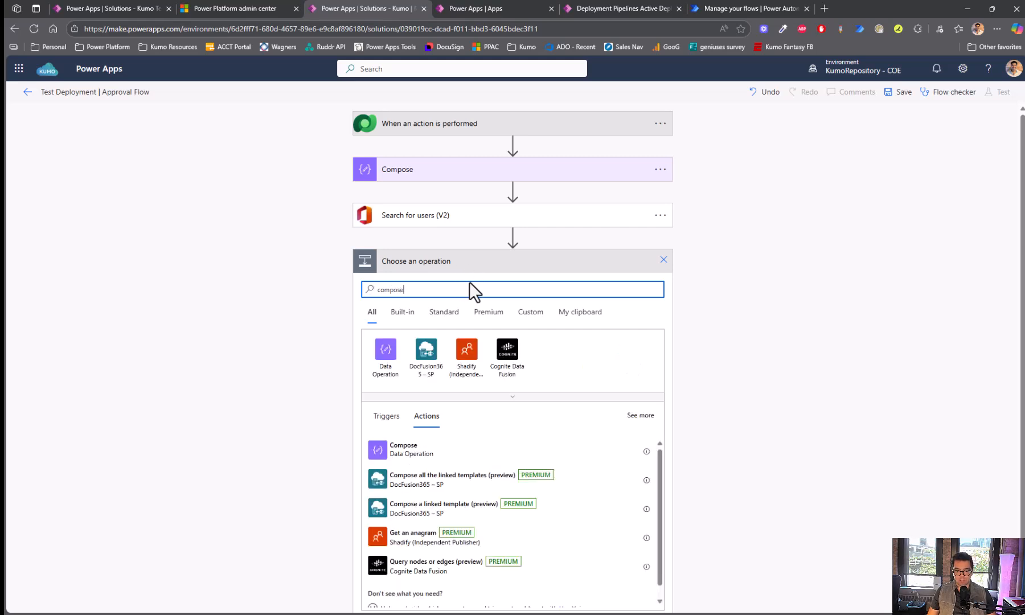
left_click(425, 451)
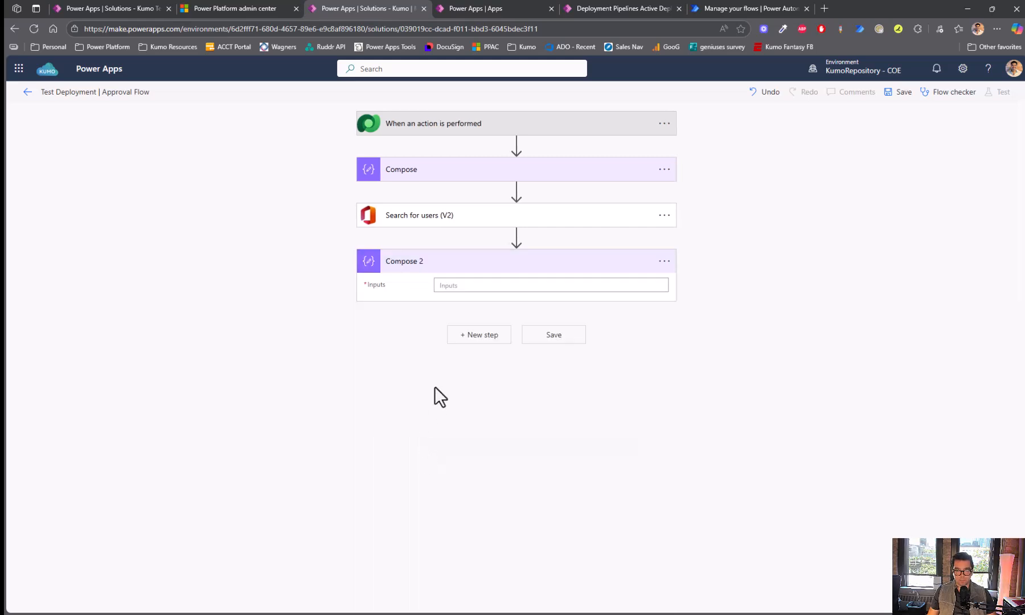
left_click(475, 283)
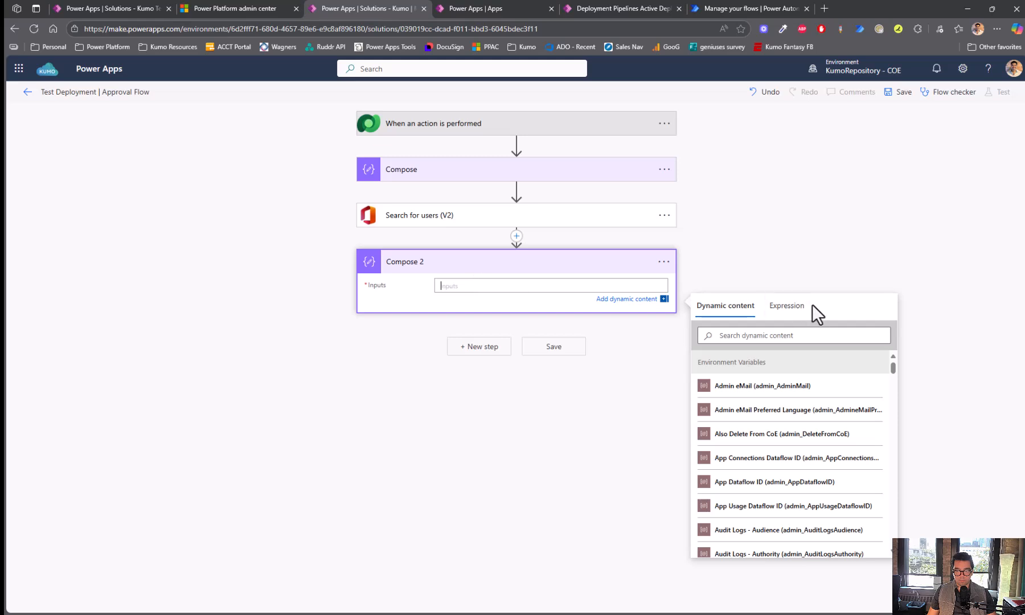
left_click(777, 304)
type("first(")
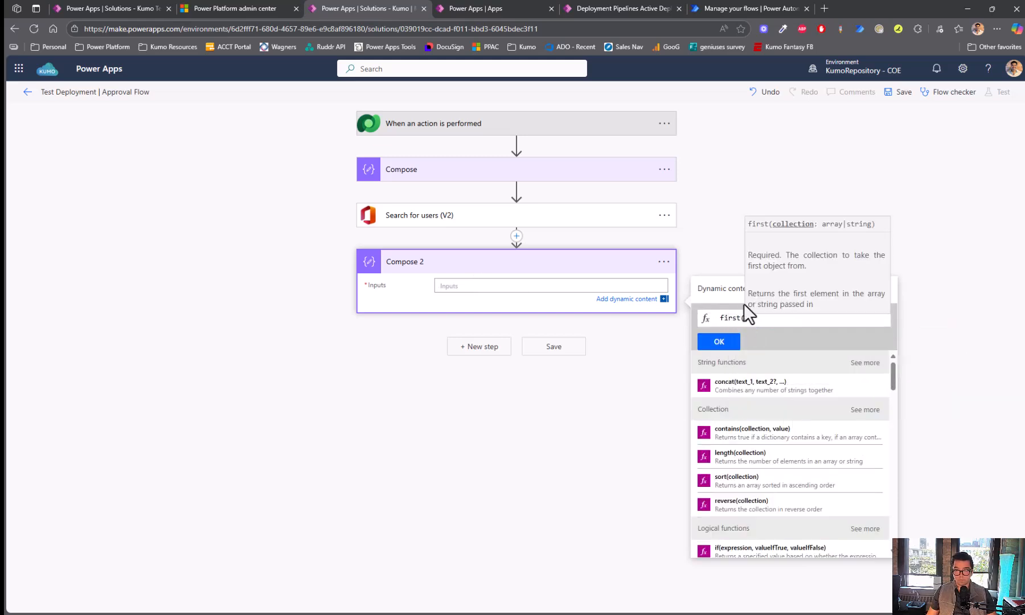
left_click(727, 291)
scroll(763, 418, "down", 12)
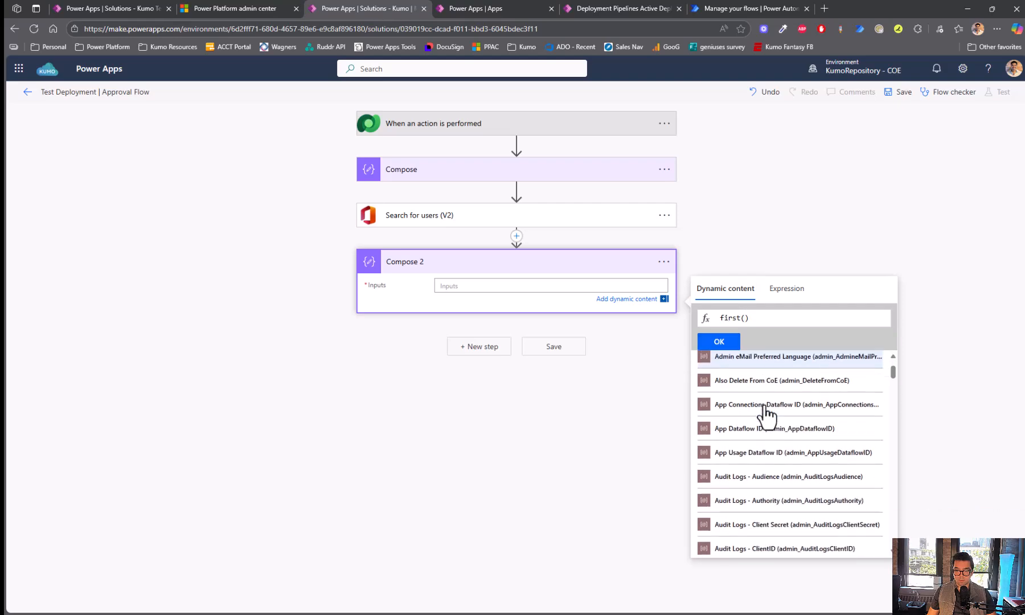
scroll(767, 411, "down", 15)
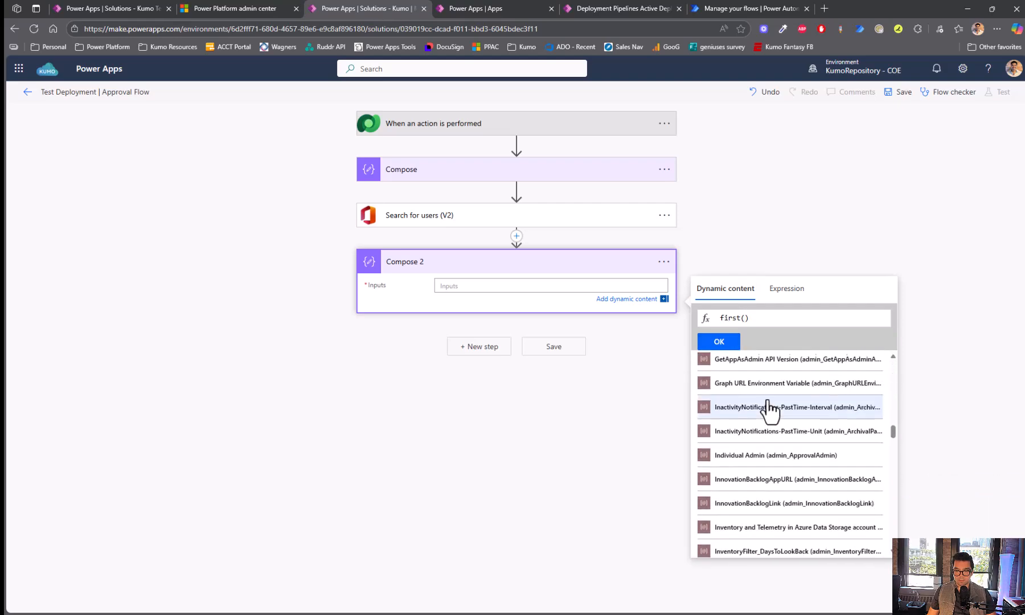
scroll(772, 413, "down", 10)
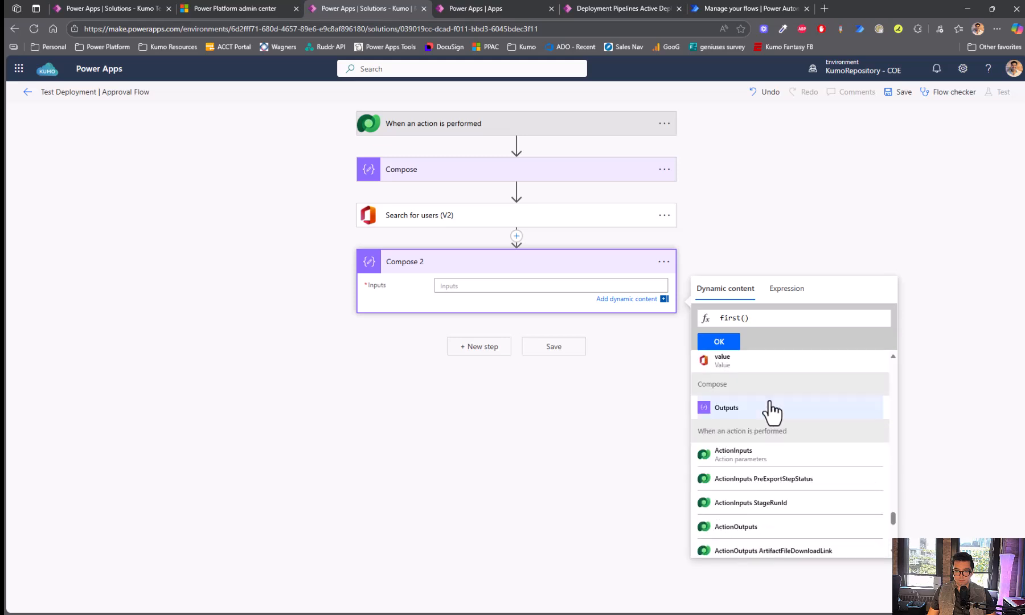
left_click(748, 363)
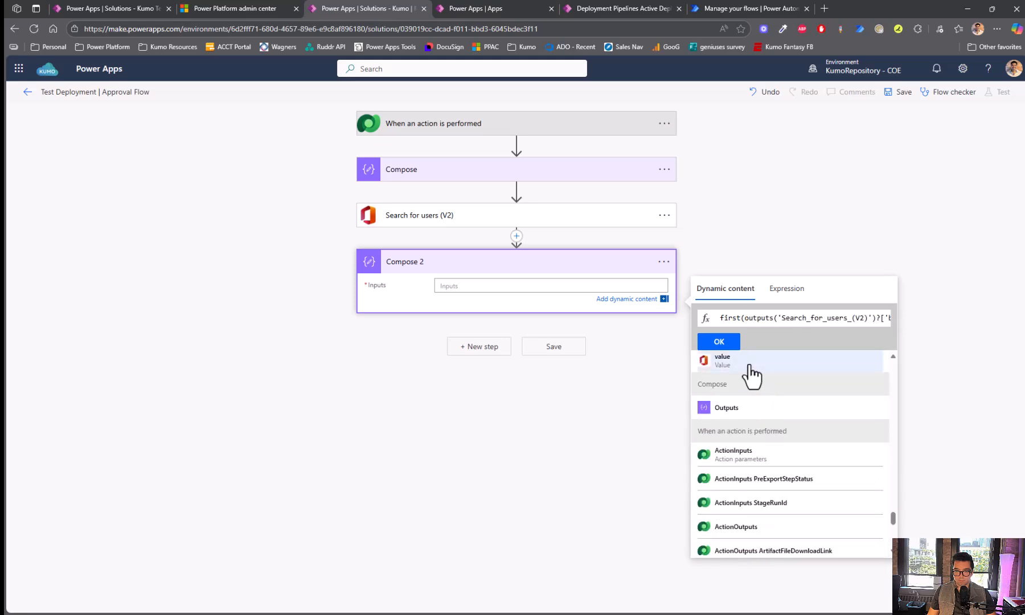
left_click(720, 344)
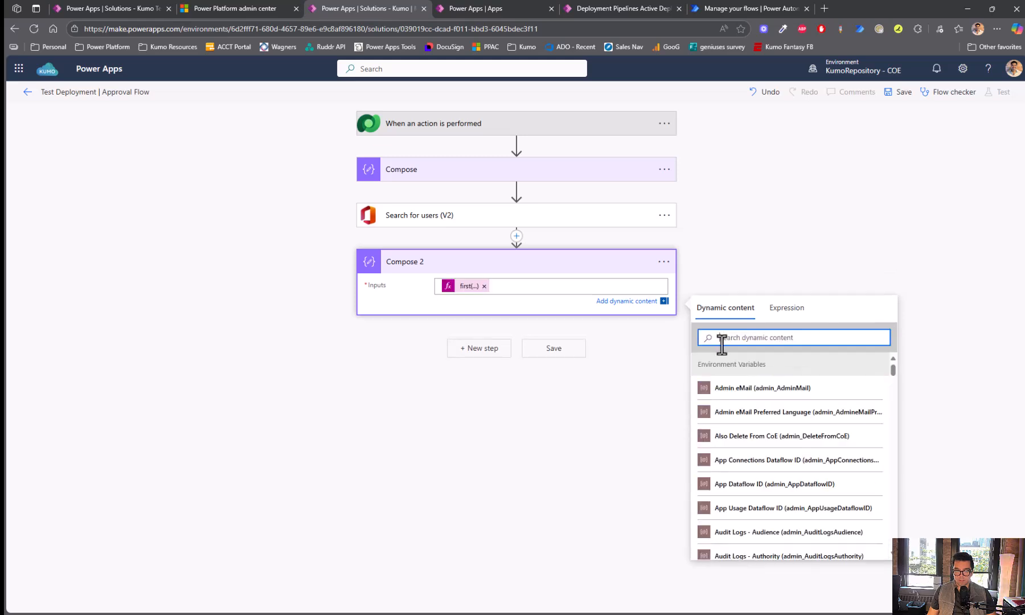
- Copy the returned user record from the Search for users (V2) raw run outputs
left_click(765, 7)
left_click(474, 341)
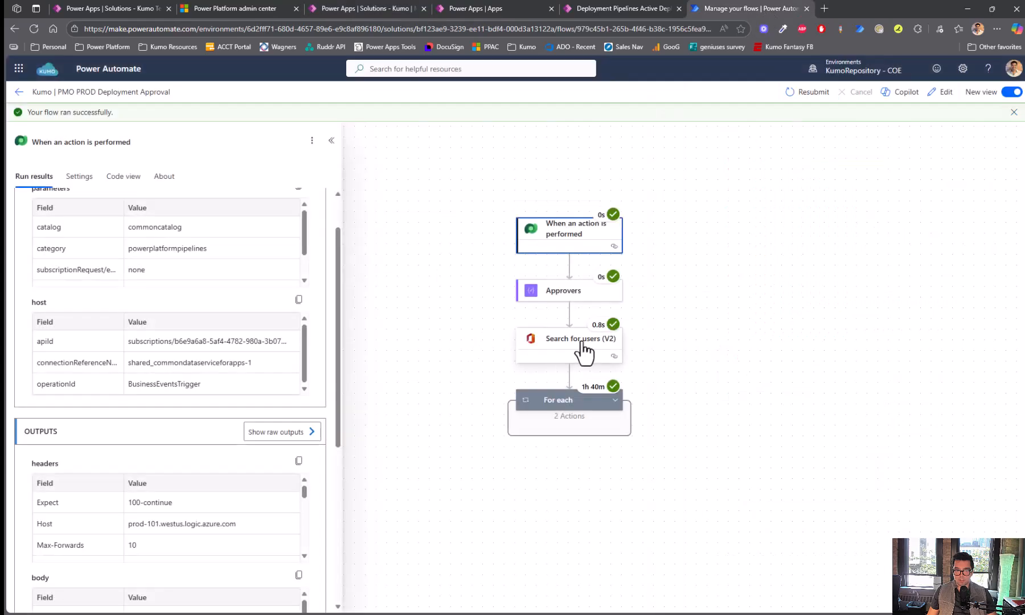
left_click(584, 350)
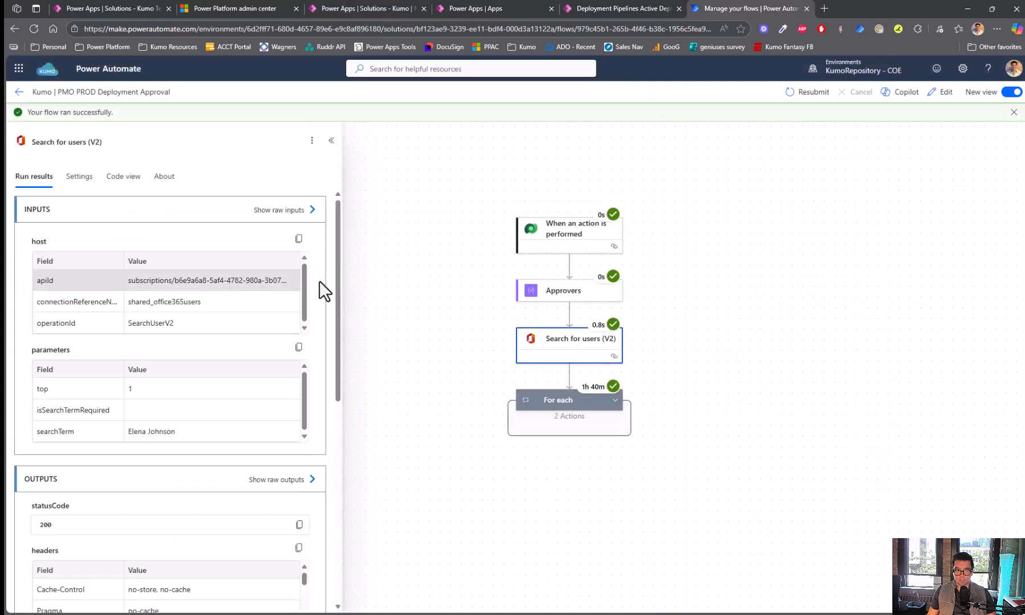
scroll(316, 296, "down", 2)
left_click(277, 374)
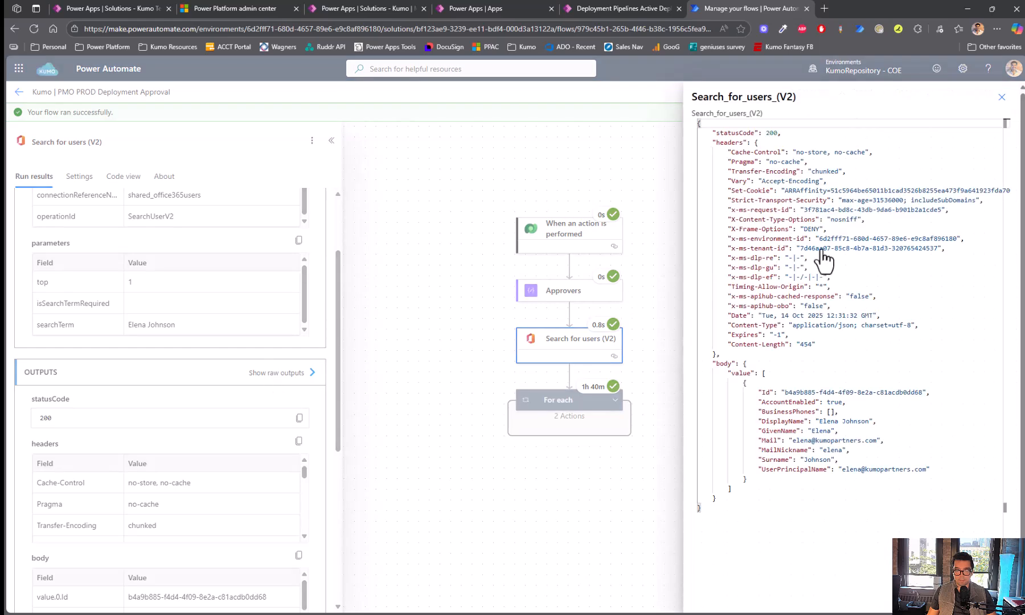
left_click_drag(743, 384, 749, 482)
key("ctrl+c")
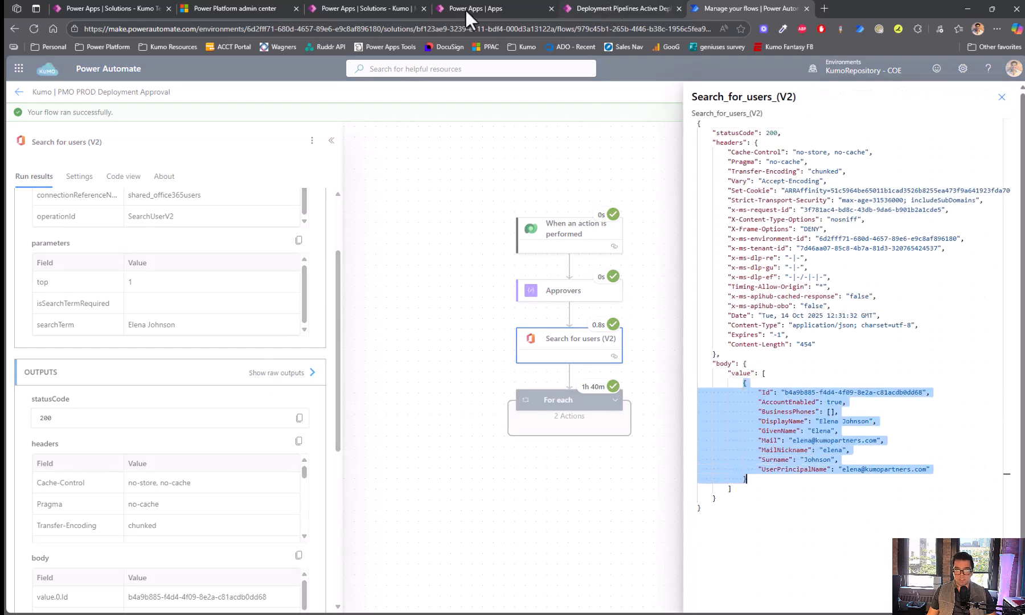
left_click(359, 7)
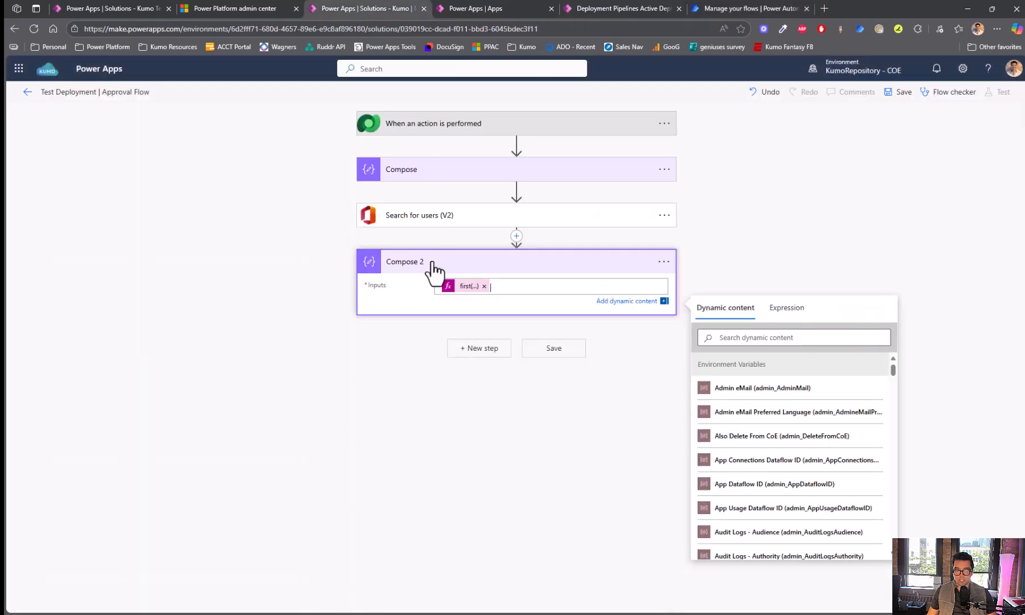
- Add a Parse JSON action whose schema is generated from the pasted user record sample
left_click(472, 352)
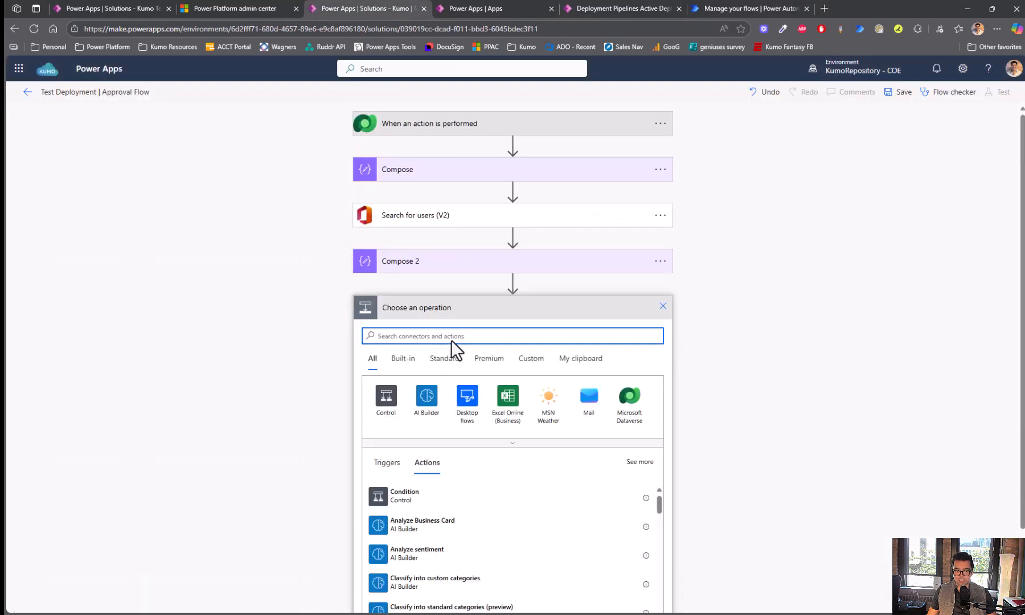
type("parse json")
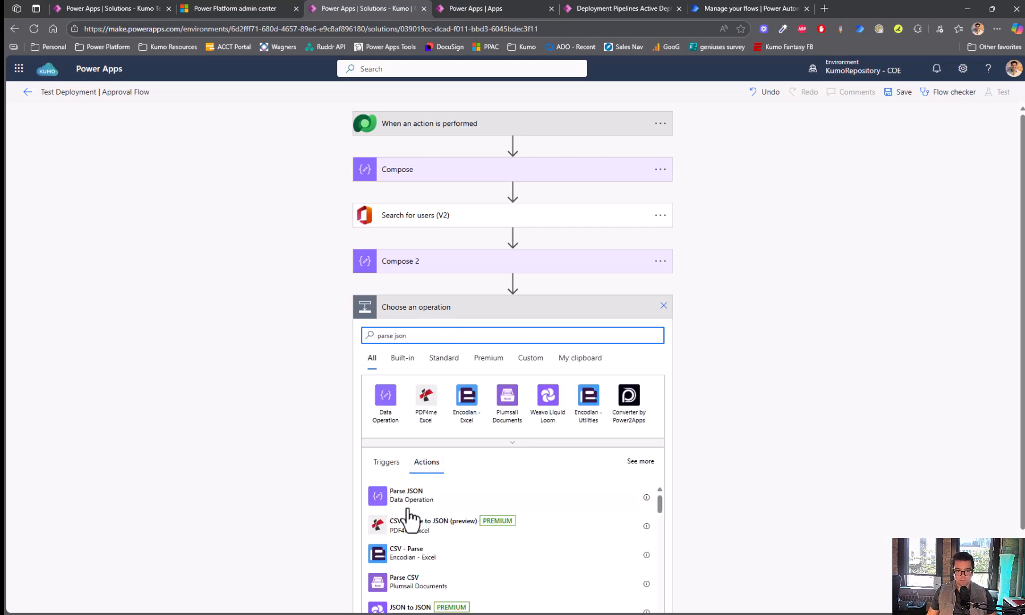
left_click(409, 497)
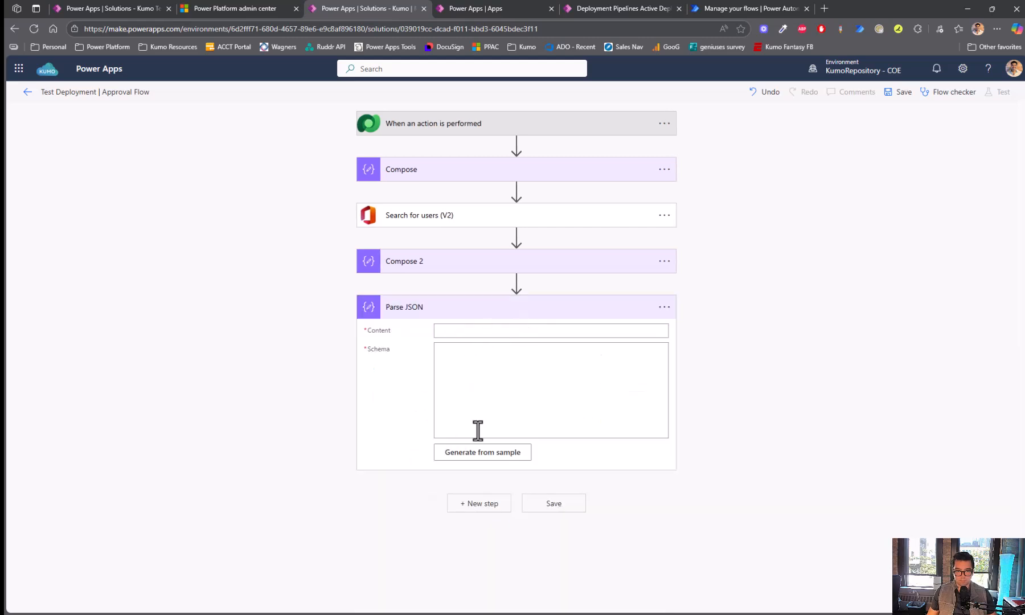
left_click(484, 455)
left_click(487, 350)
key("ctrl+v")
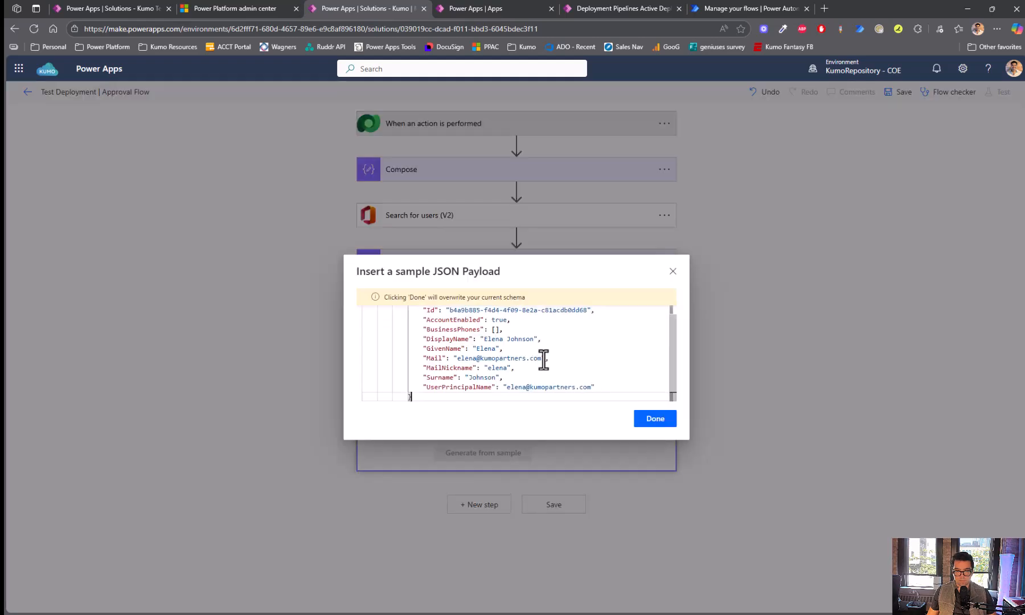
left_click(653, 425)
- Move the first(...) expression from Compose 2 into Parse JSON's Content, then delete Compose 2
left_click(435, 269)
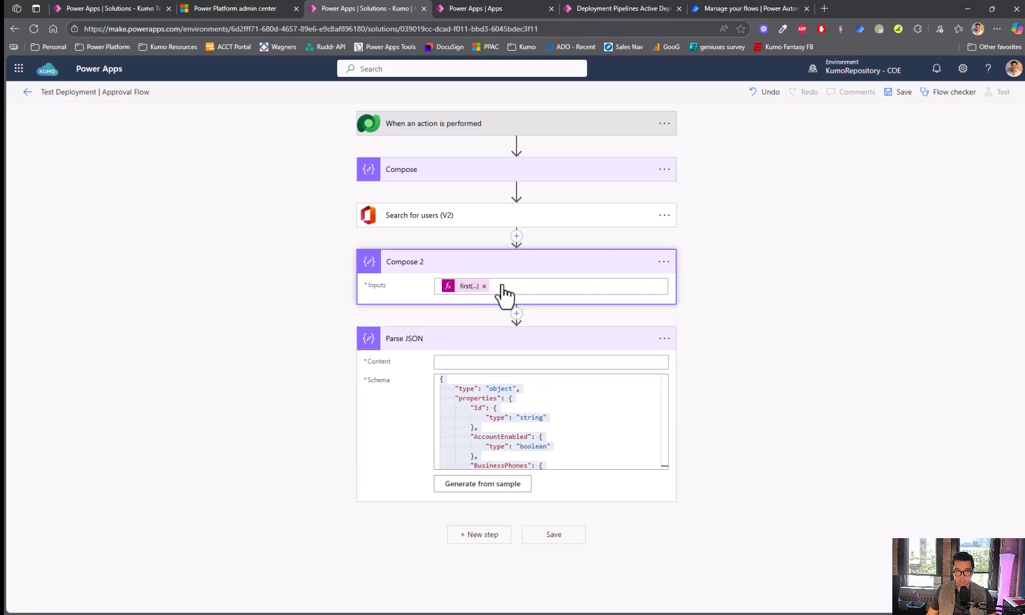
key("ctrl+a")
key("ctrl+x")
left_click(474, 369)
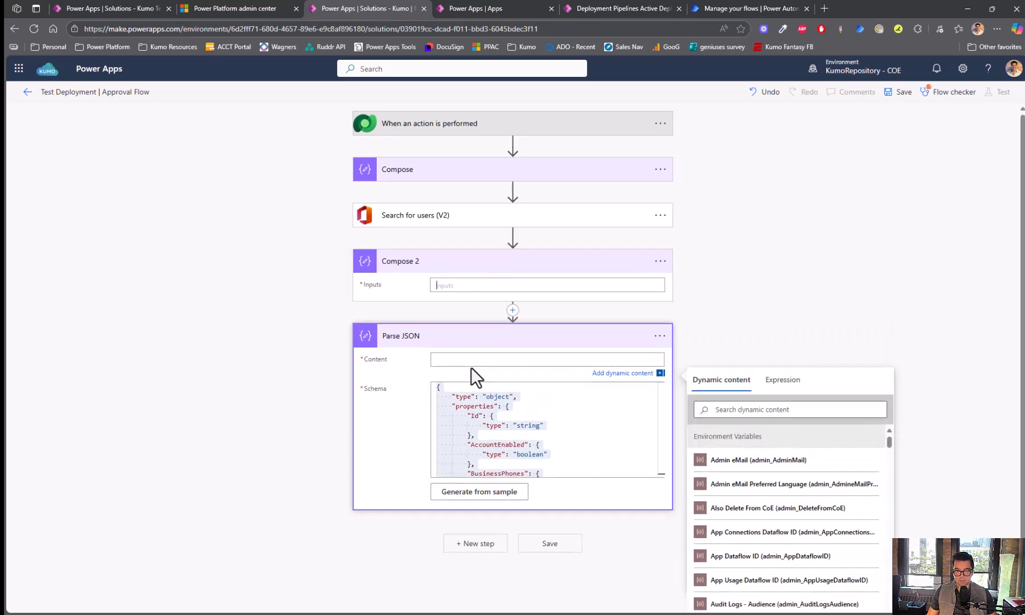
key("ctrl+v")
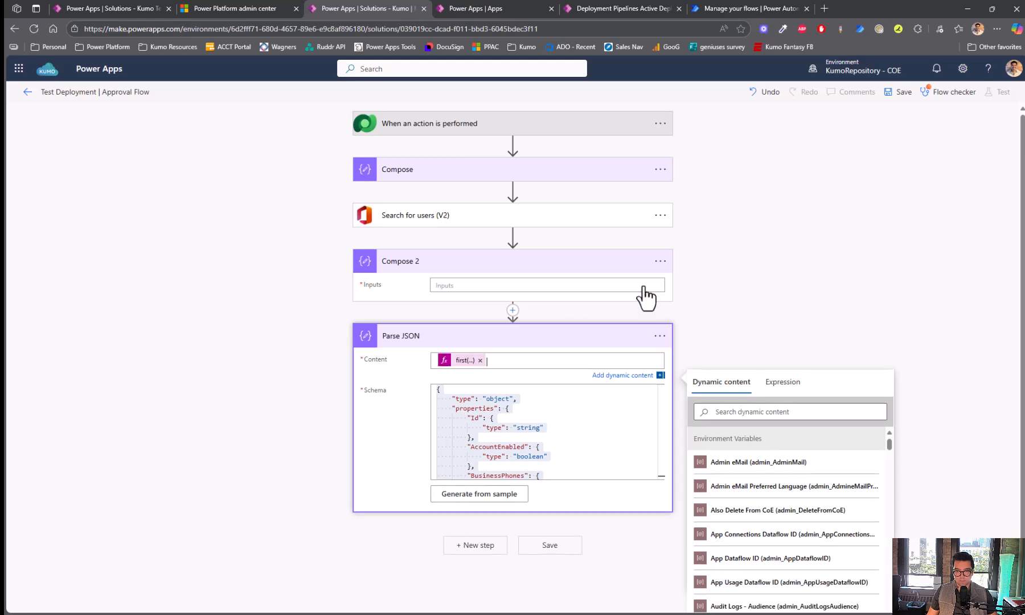
left_click(662, 262)
left_click(709, 394)
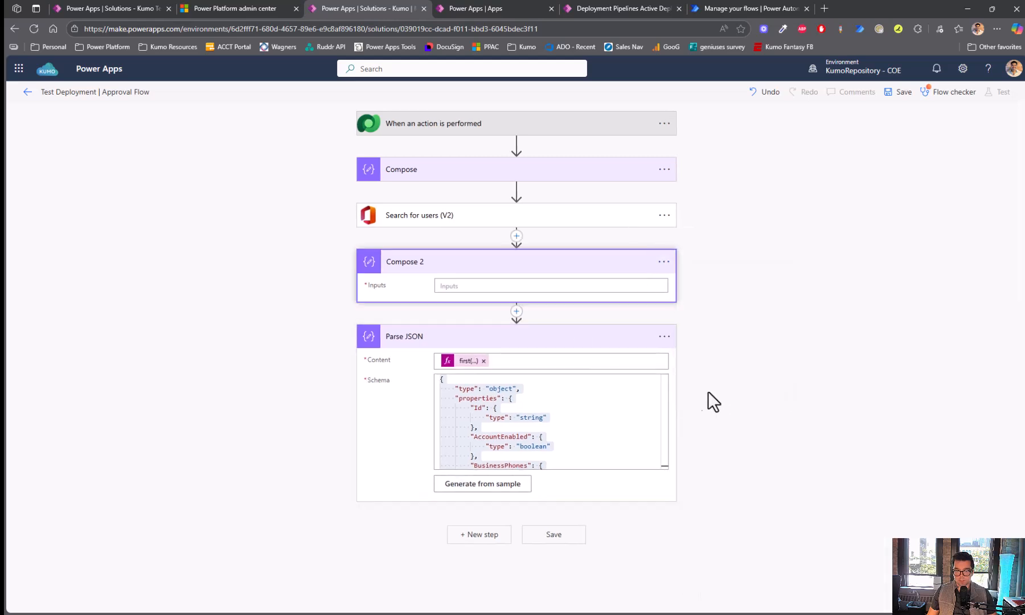
left_click(524, 369)
- Rename the Parse JSON step to ParseRequester and the Compose step to ApproverEmail
left_click(664, 262)
left_click(711, 281)
type("P")
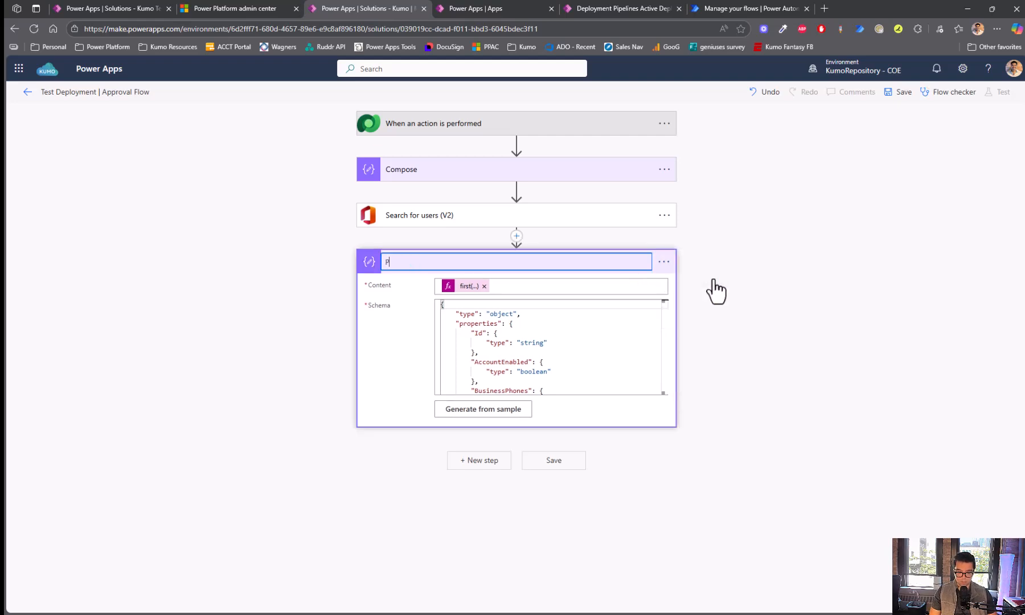
type("arseRequester")
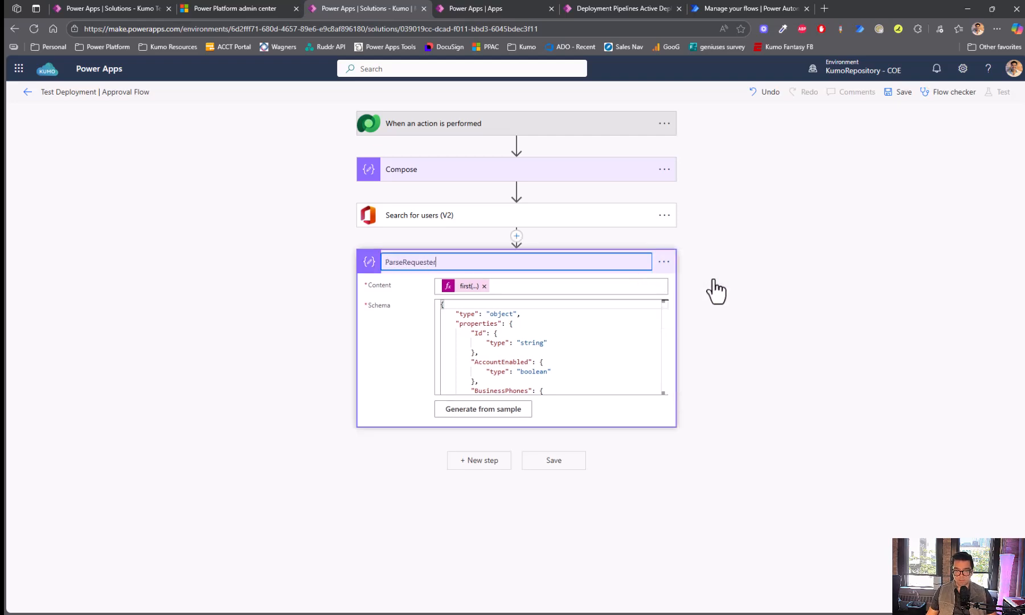
left_click(720, 286)
left_click(446, 180)
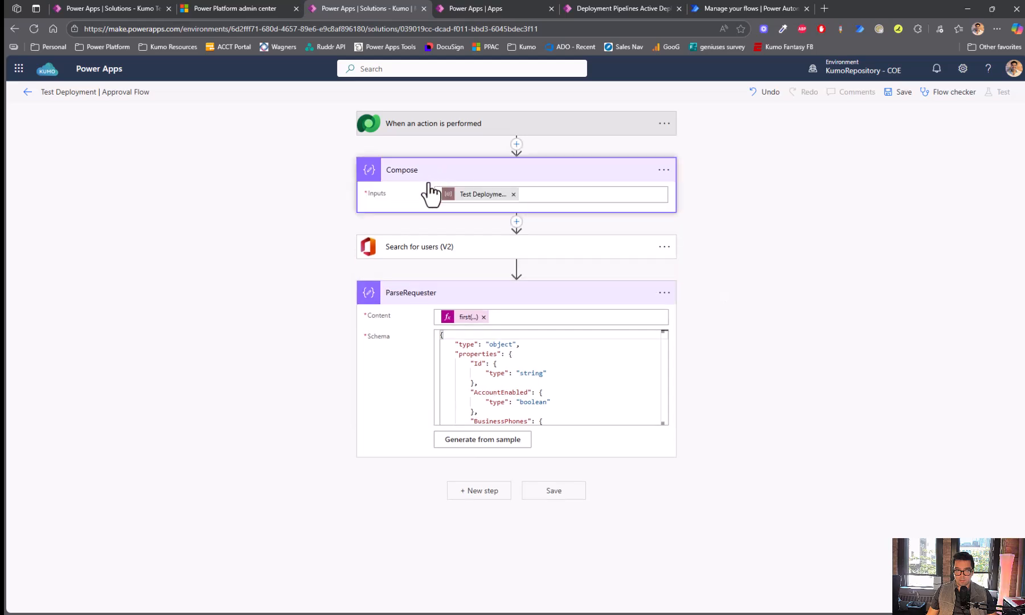
left_click(662, 170)
left_click(701, 192)
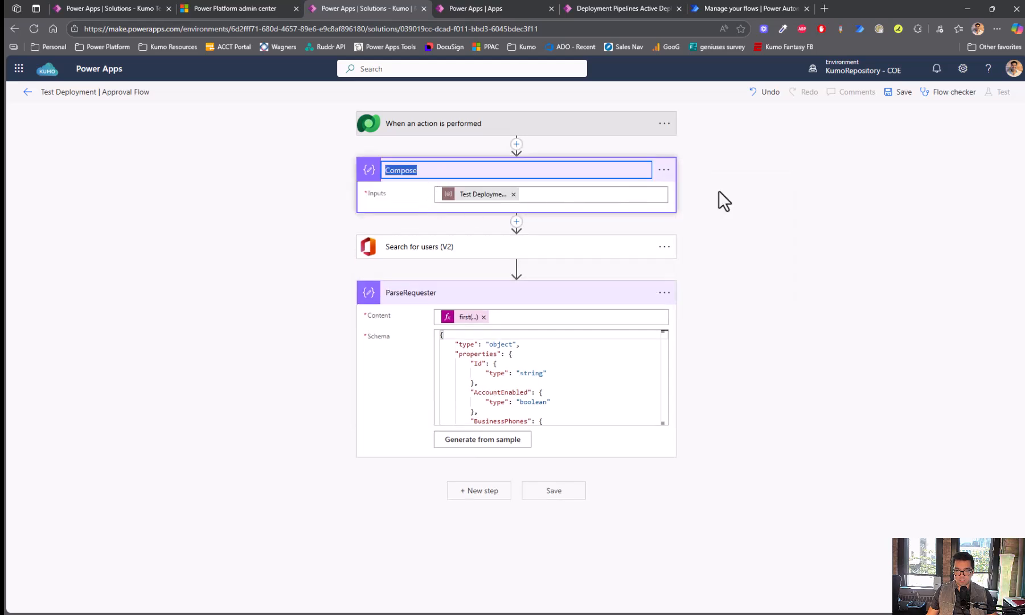
type("ApproverEmail")
left_click(717, 192)
left_click(423, 173)
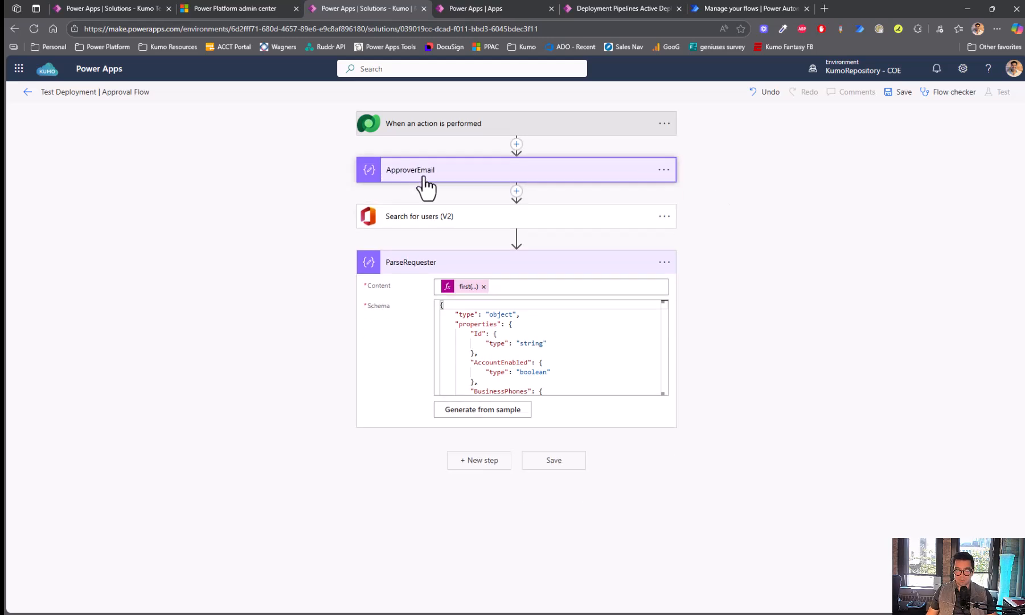
left_click(418, 262)
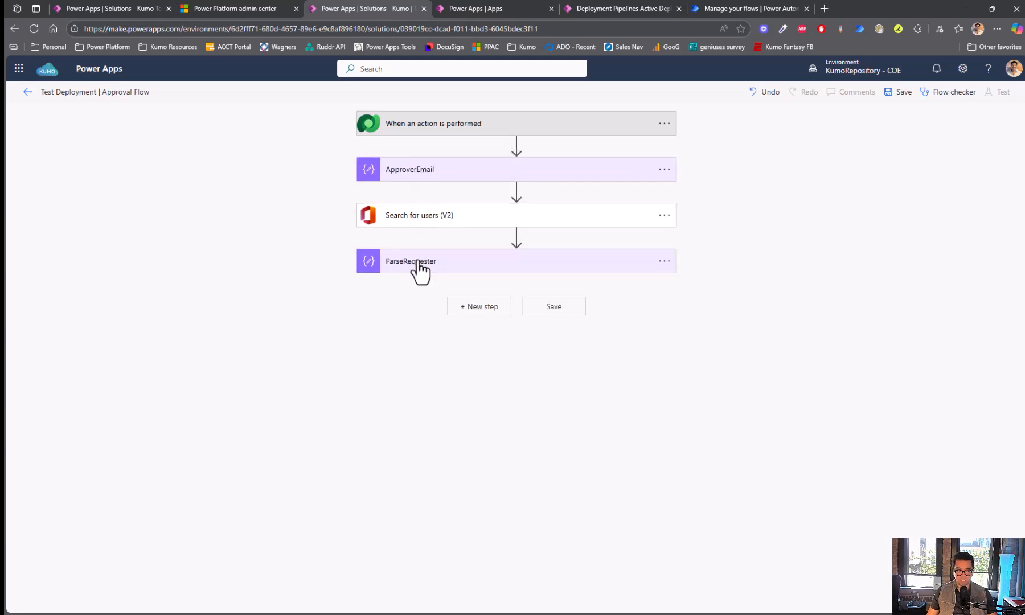
- Add a Start and wait for an approval step of type Approve/Reject - First to respond
left_click(482, 307)
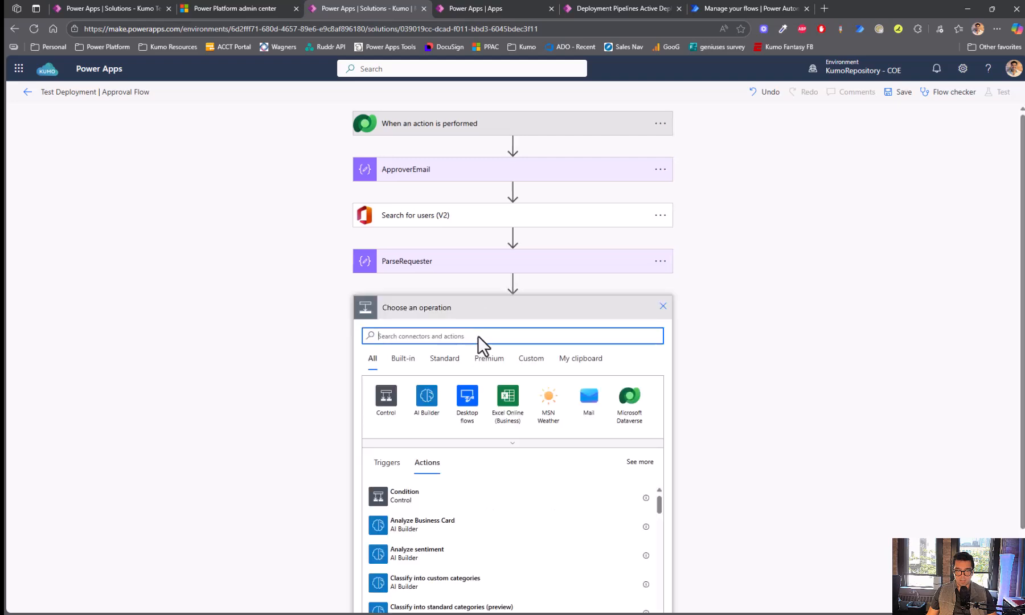
type("approval")
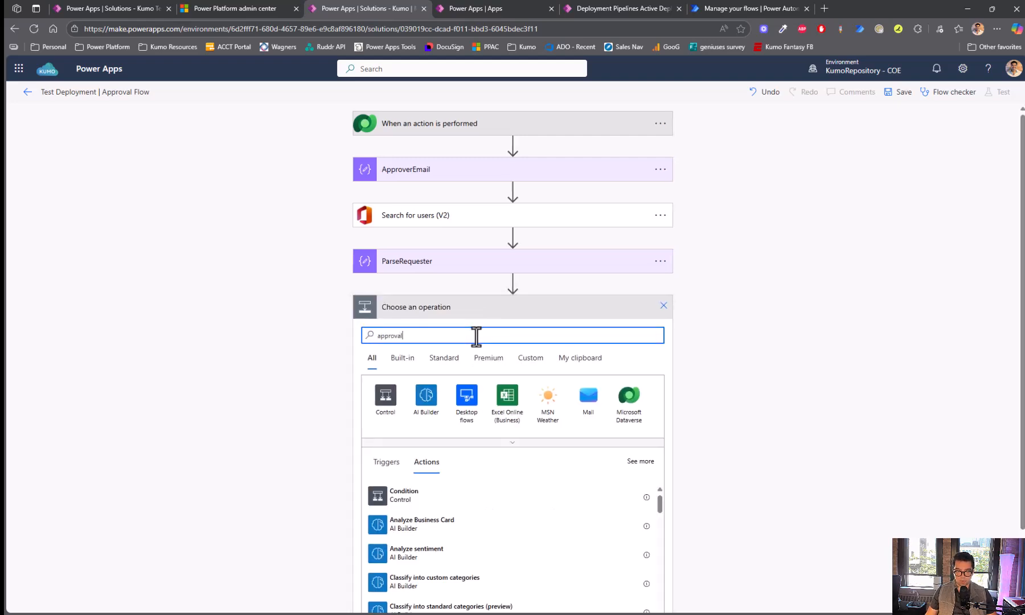
scroll(278, 337, "down", 2)
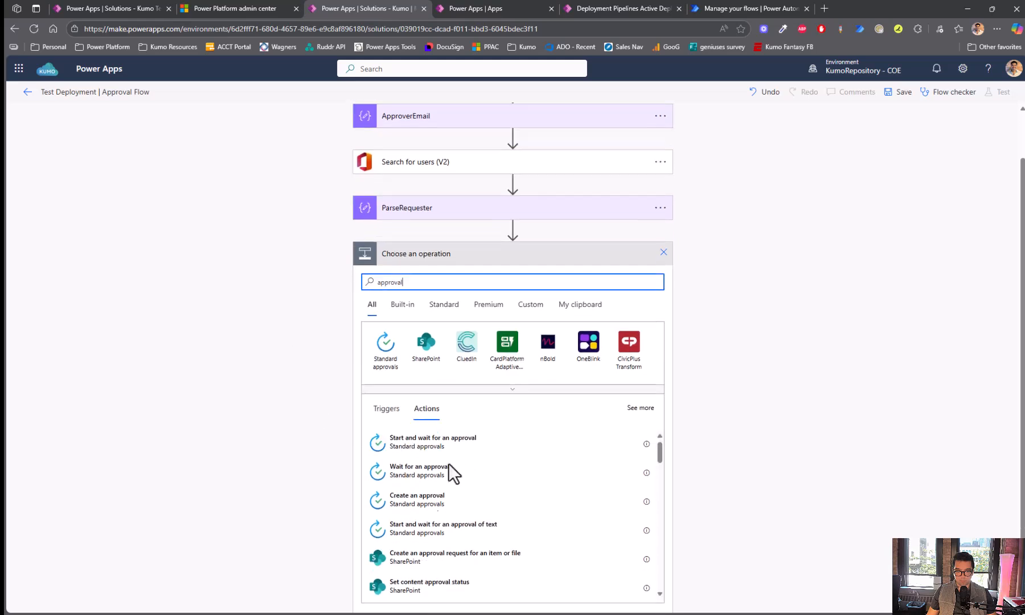
left_click(472, 441)
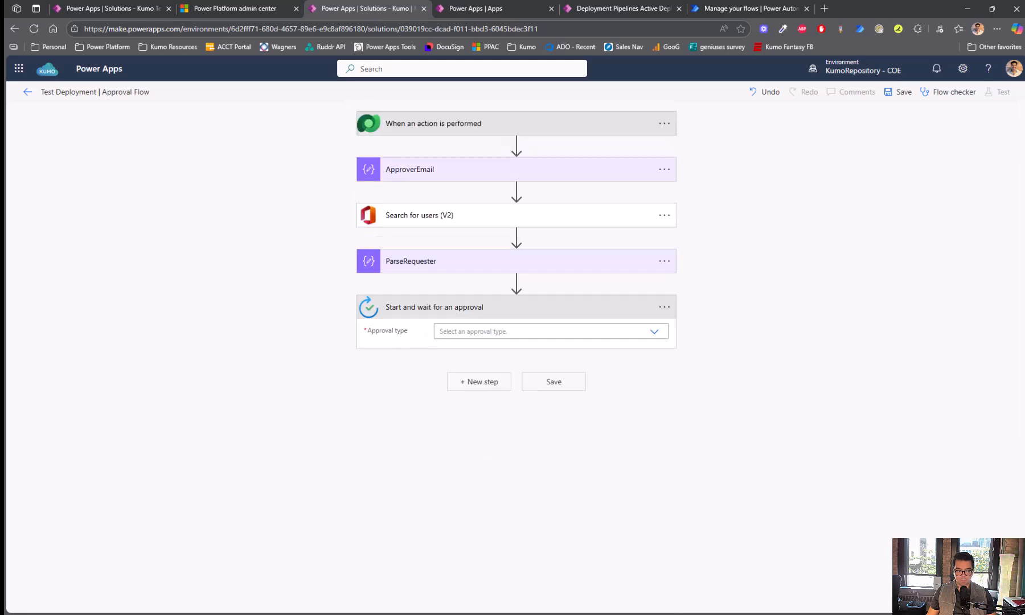
left_click(528, 332)
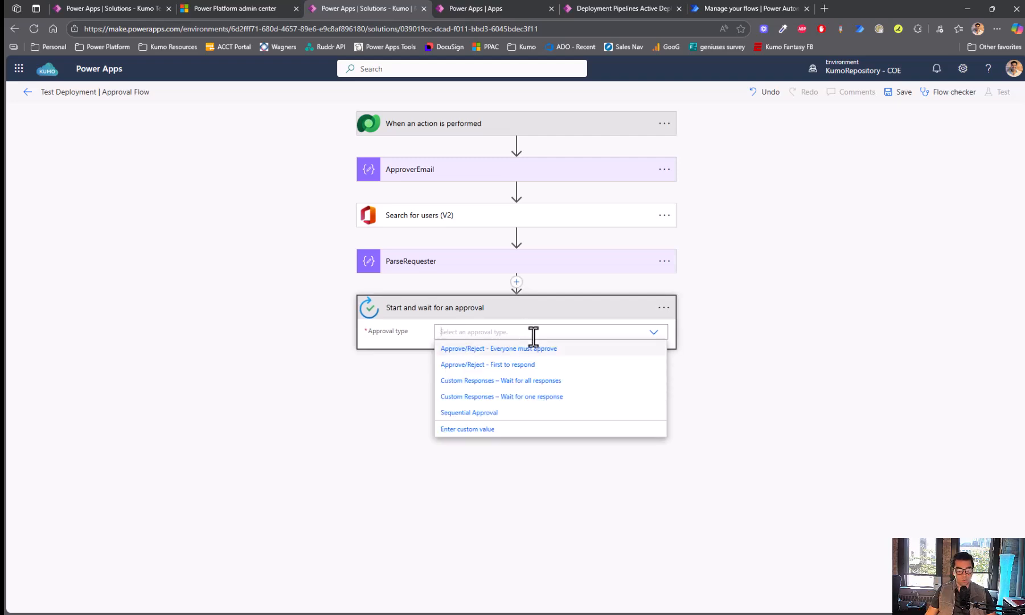
left_click(488, 368)
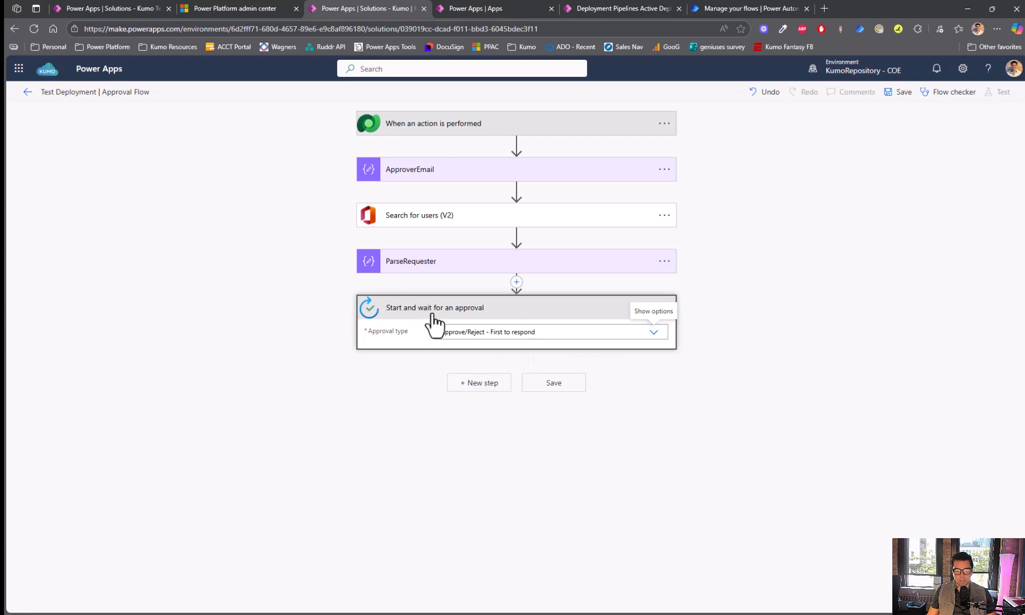
left_click(438, 336)
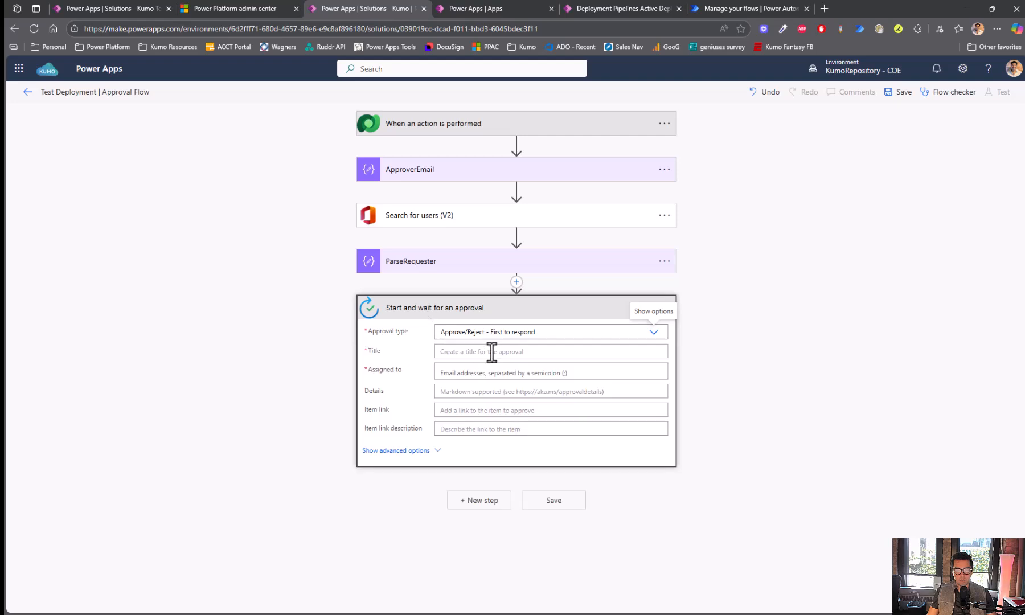
left_click(572, 333)
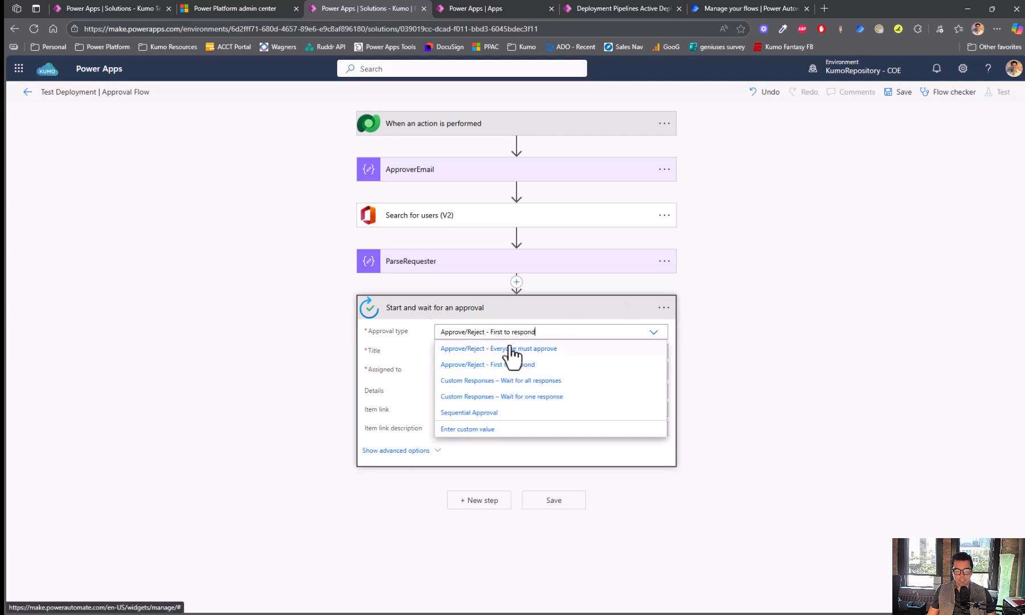
left_click(383, 339)
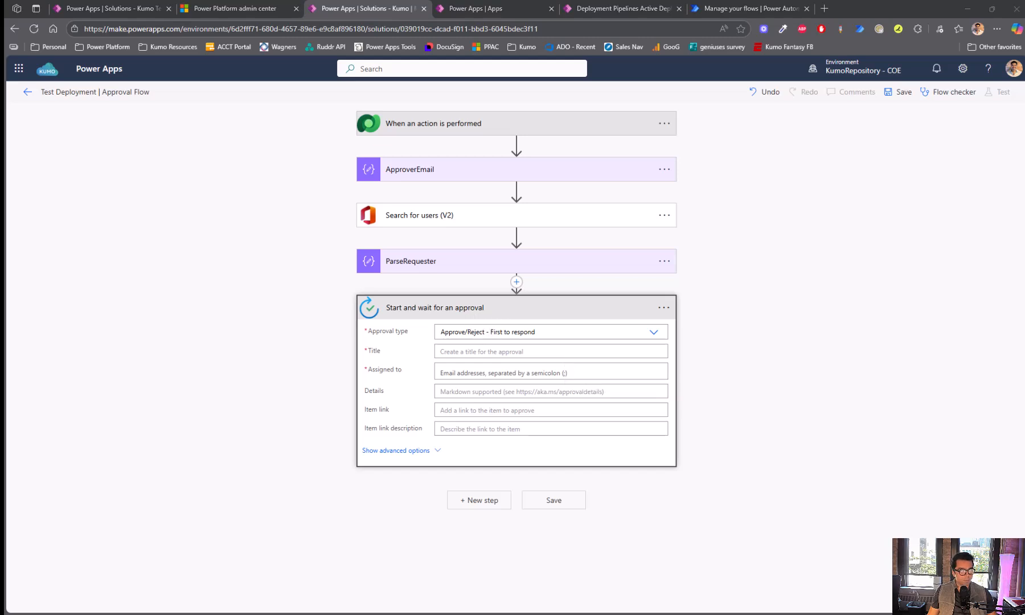
- Title the approval 'Kumo Deployment Approval' and assign it to ApproverEmail's Outputs
left_click(457, 351)
type("Kumo Deployment Approval")
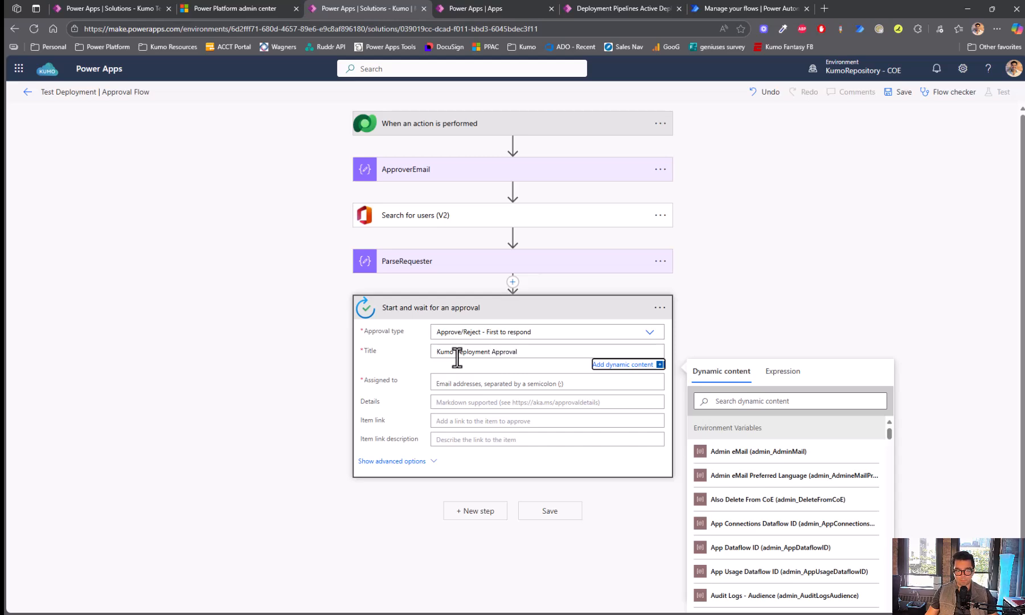
left_click(484, 383)
scroll(879, 285, "down", 1)
left_click_drag(887, 424, 888, 550)
scroll(878, 561, "down", 15)
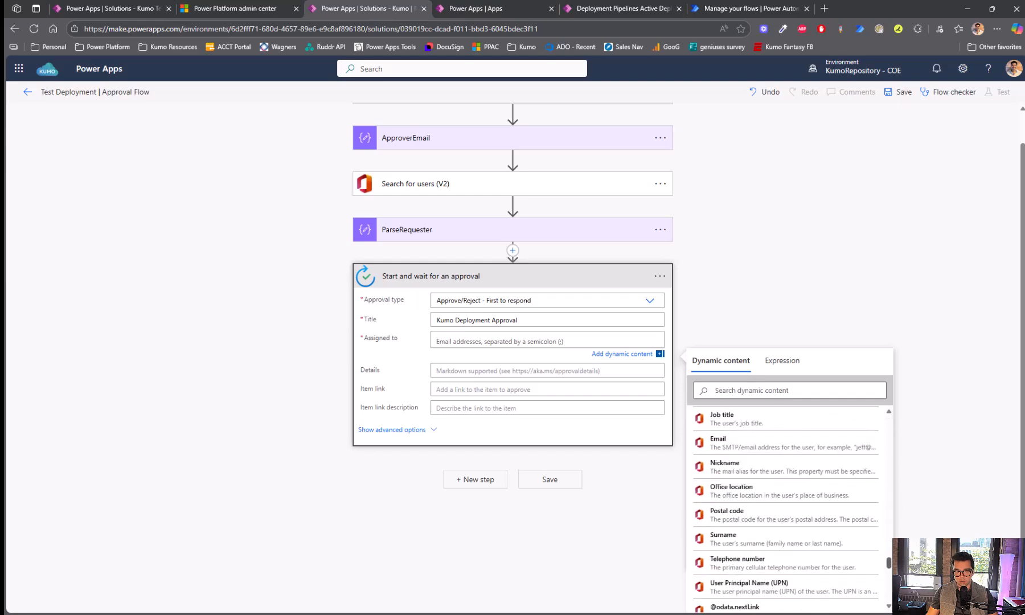
left_click(743, 513)
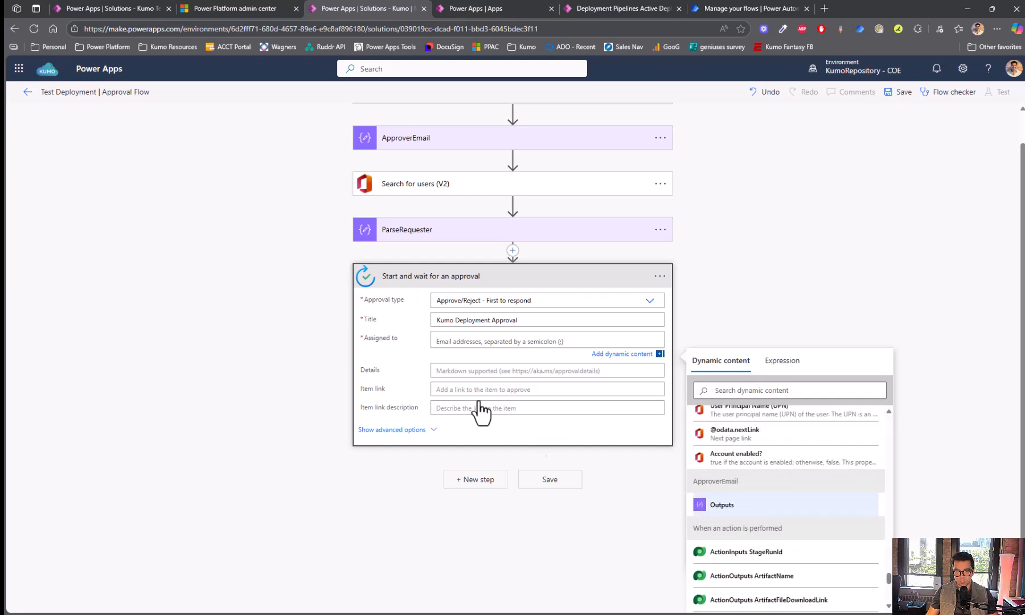
left_click(448, 370)
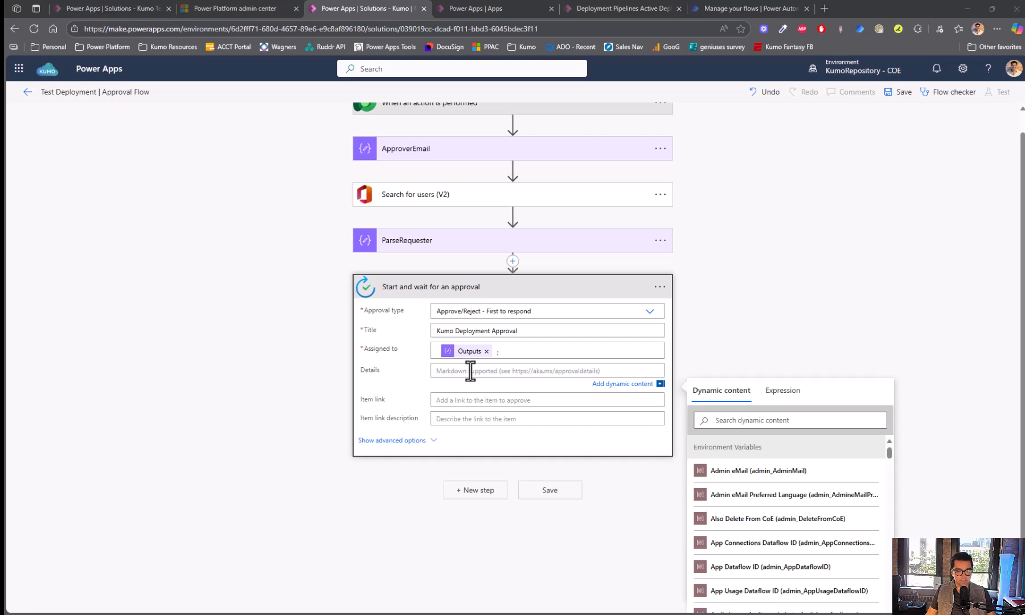
- Paste the deployment details list into Details and renumber its lines to run 1 through 8
type("1. **Requested by:** ActionOutputs ... 1. **Pipeline:** ActionOutputs ... 1. **Target environment:** ActionOutputs ... 1. **Artifact name:** ActionOutputs ... 1. **Artifact version:** ActionOutputs ... 1. **Scheduled time:** ActionOutputs ... 1. **Download Artifact** ActionOutputs ... 1. **Deployment notes:** body/OutputP...")
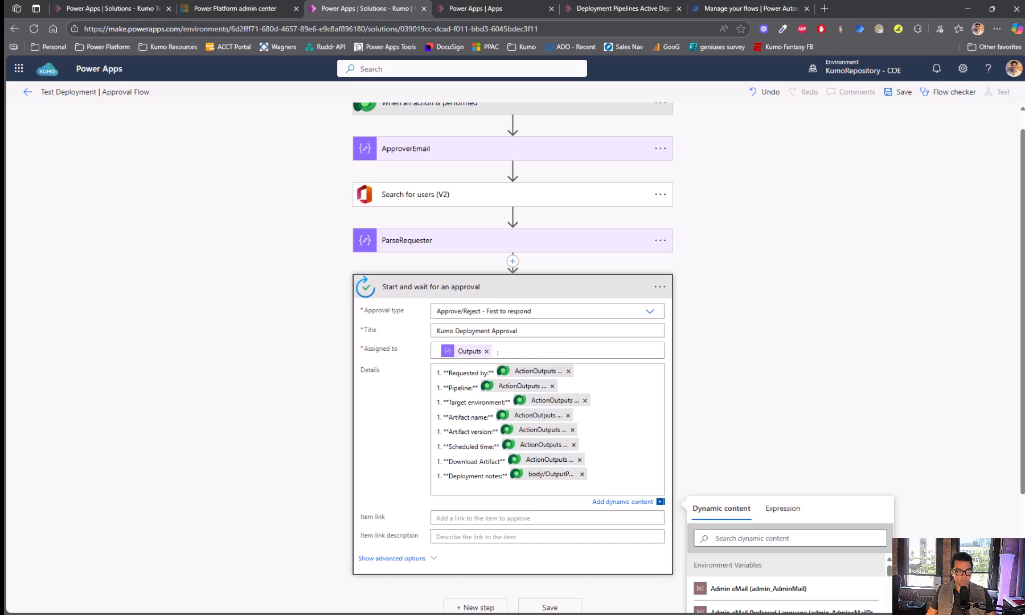
left_click(439, 388)
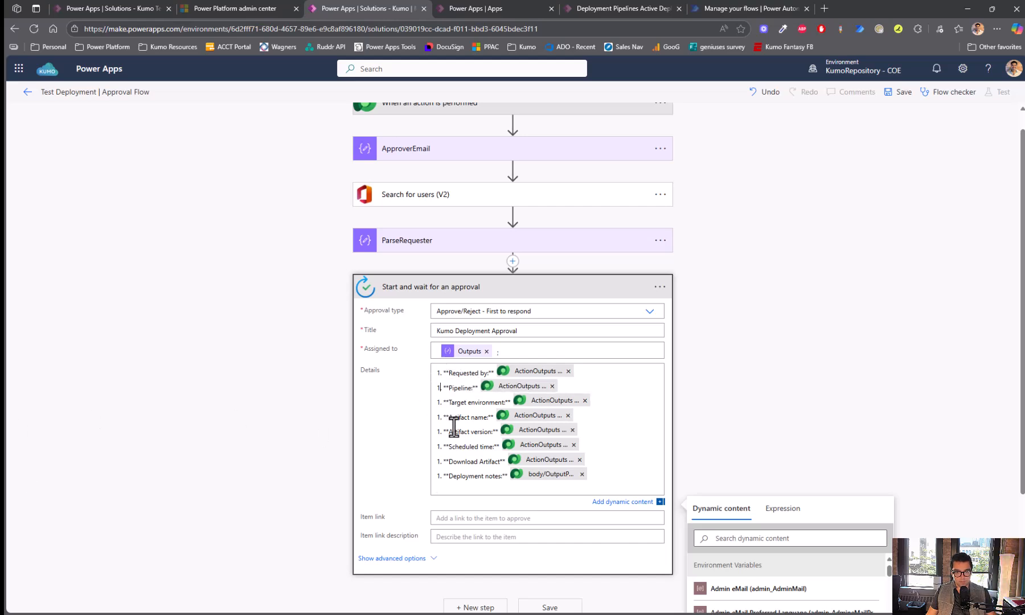
key("BackSpace")
type("4")
key("Down")
key("BackSpace")
type("5")
key("Down")
key("BackSpace")
type("6")
key("Down")
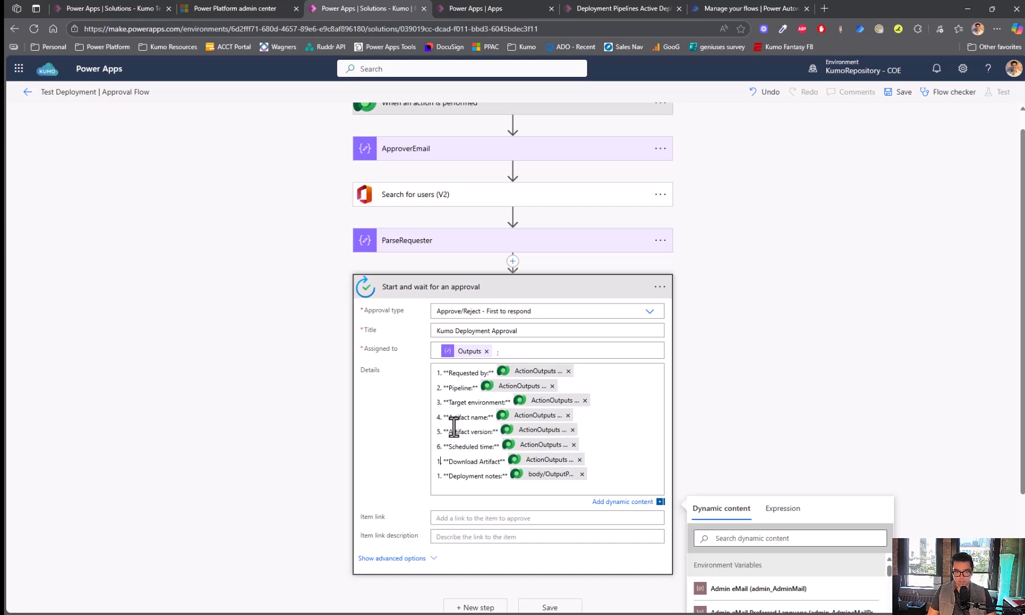
key("BackSpace")
type("8")
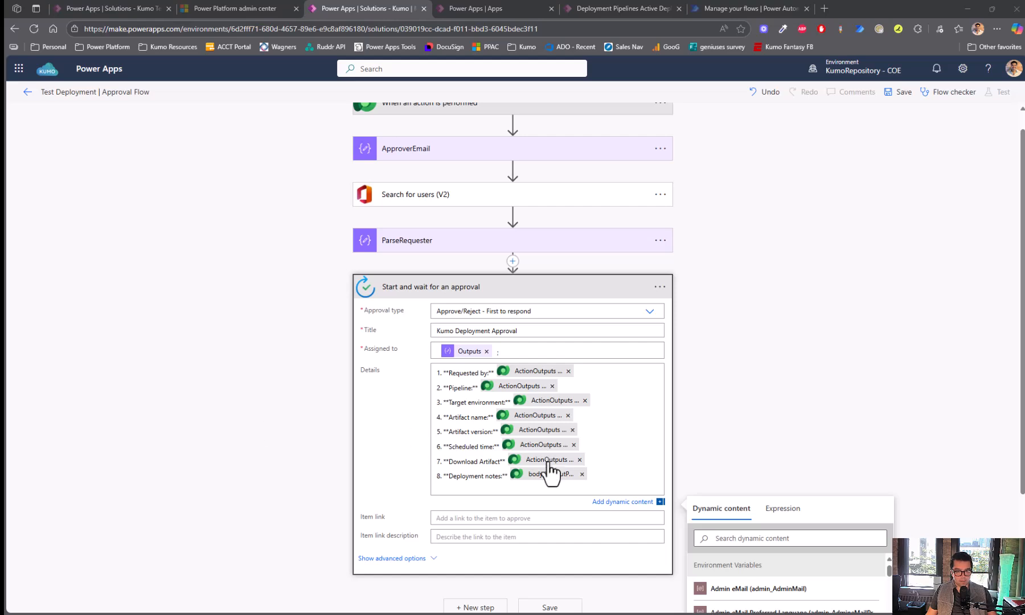
- Set the Item link to an ActionOutputs deployment value
left_click(478, 520)
key("ctrl+v")
scroll(387, 453, "down", 2)
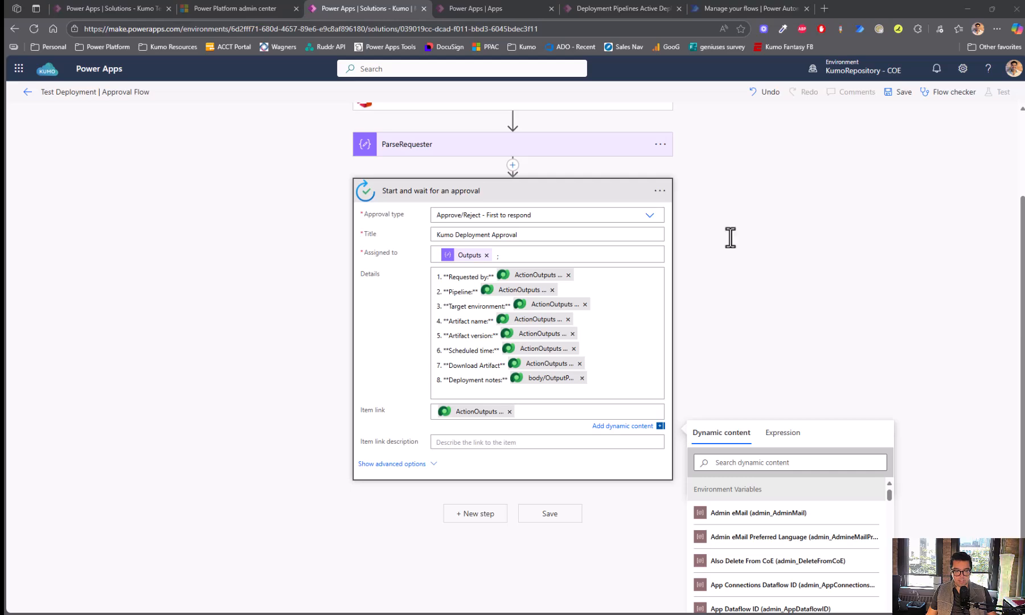
- Add a condition after the approval testing whether Outcome is equal to 'Approve'
left_click(499, 193)
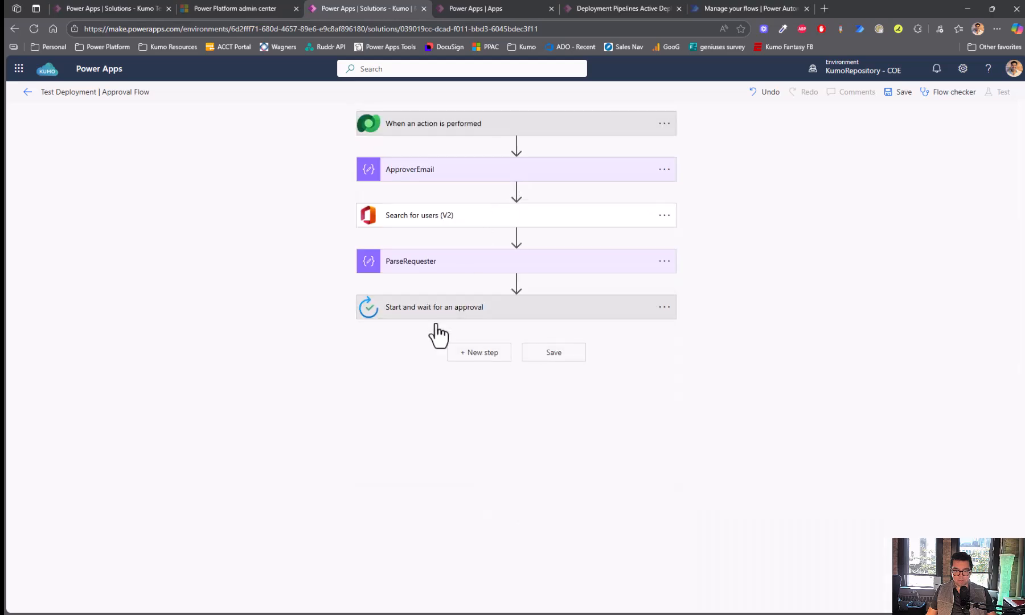
left_click(478, 353)
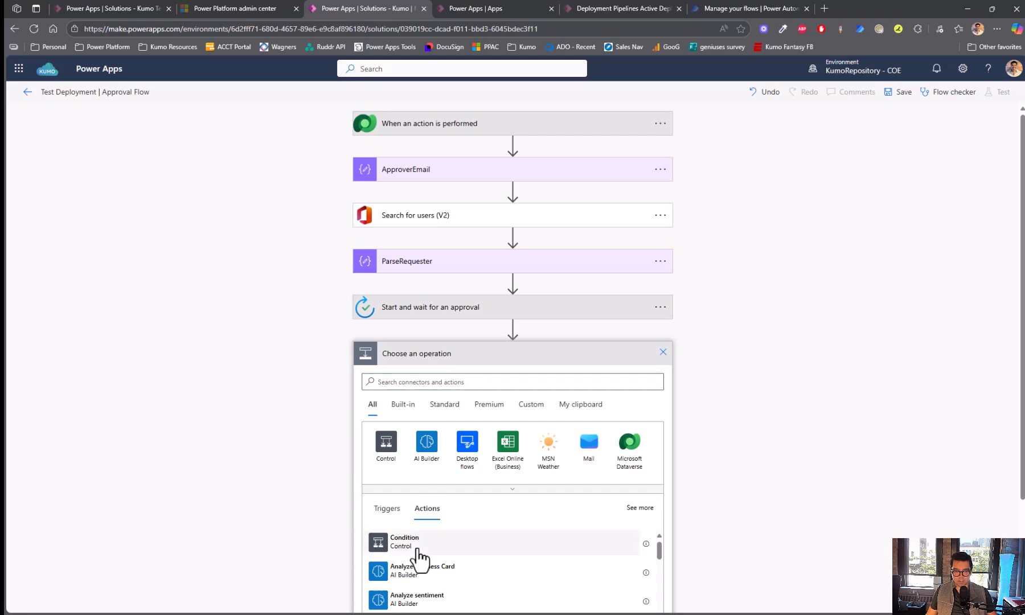
left_click(417, 546)
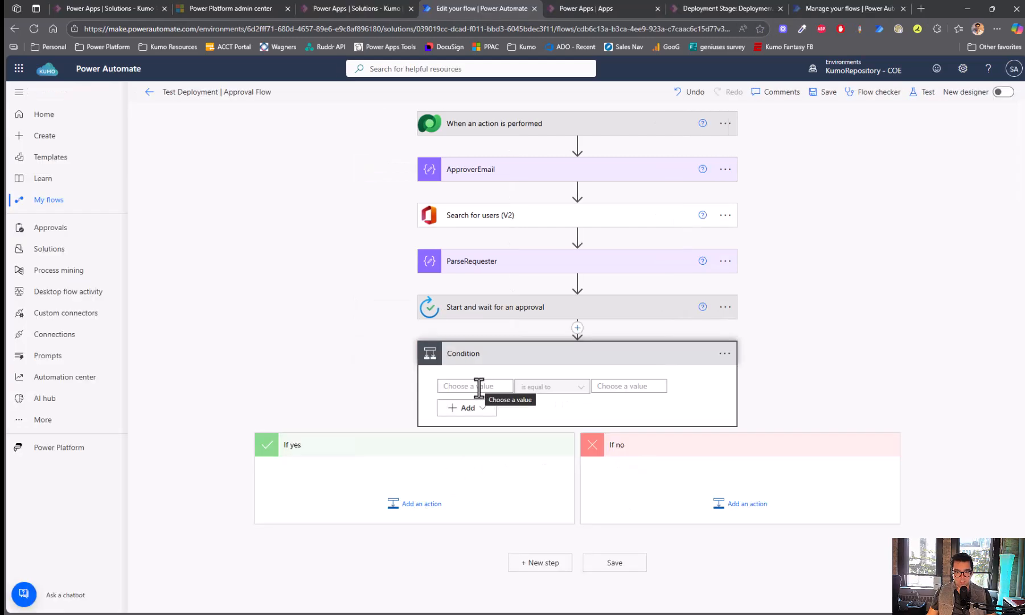
left_click(479, 387)
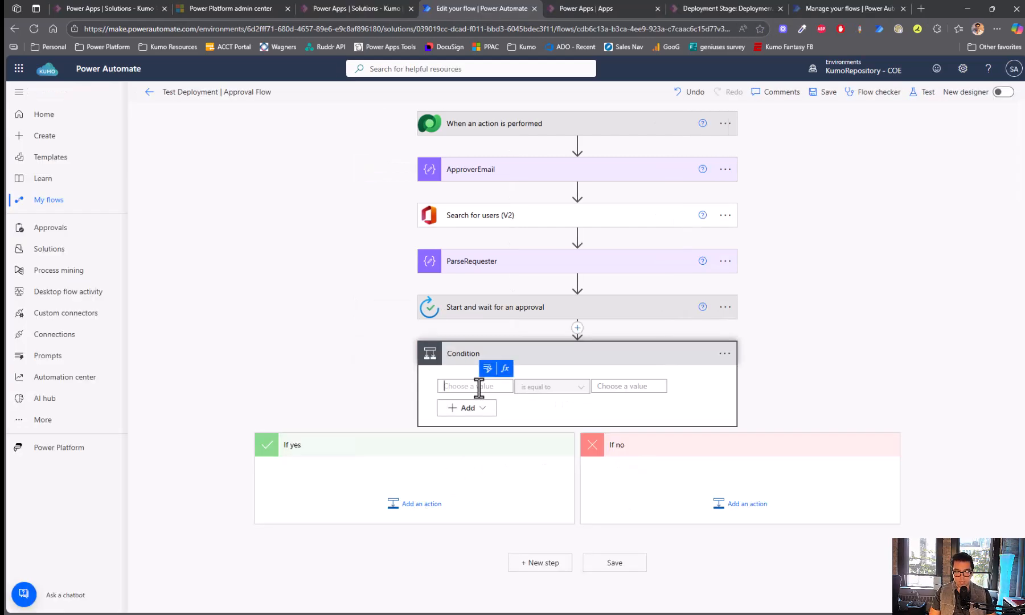
type("/")
key("BackSpace")
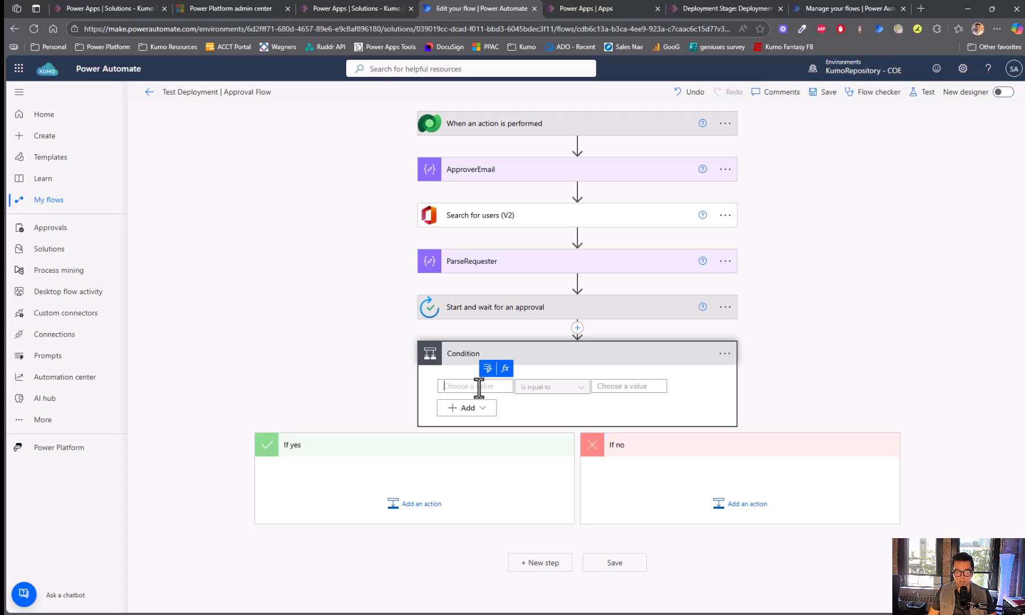
left_click(488, 369)
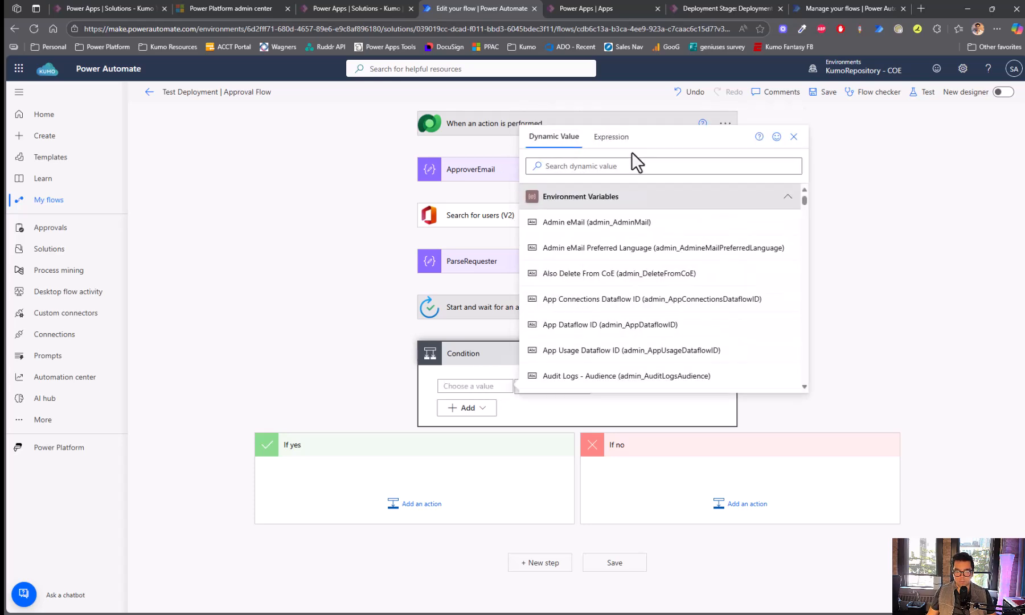
left_click(619, 166)
type("com")
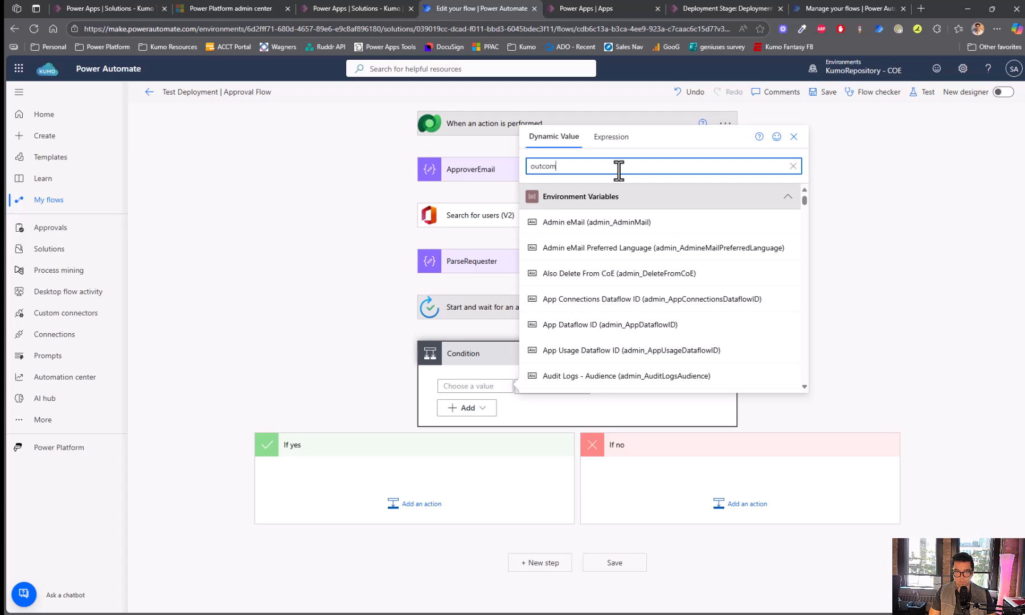
type("e")
left_click(604, 220)
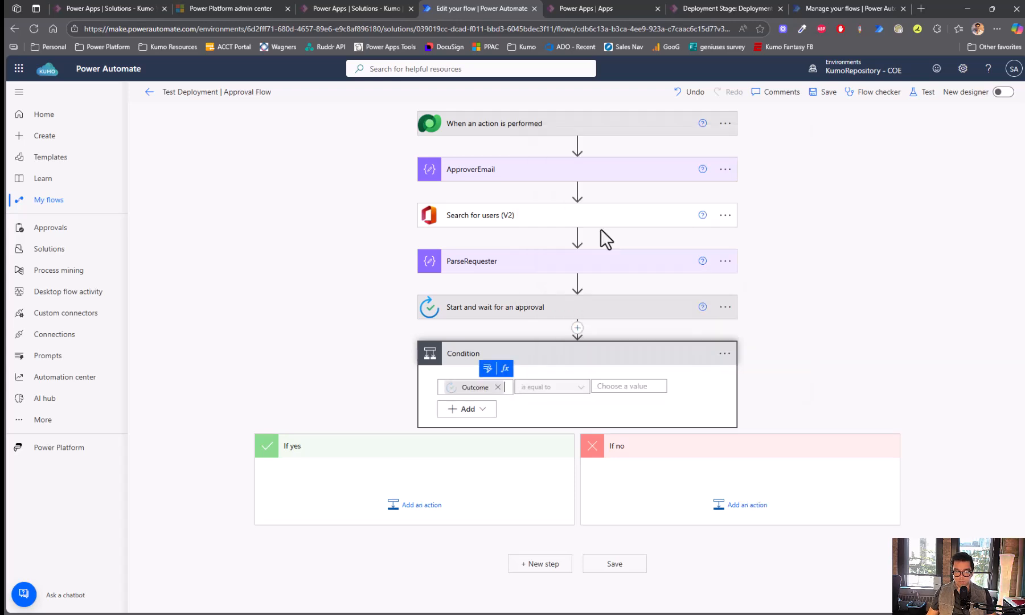
left_click(621, 387)
type("Approve")
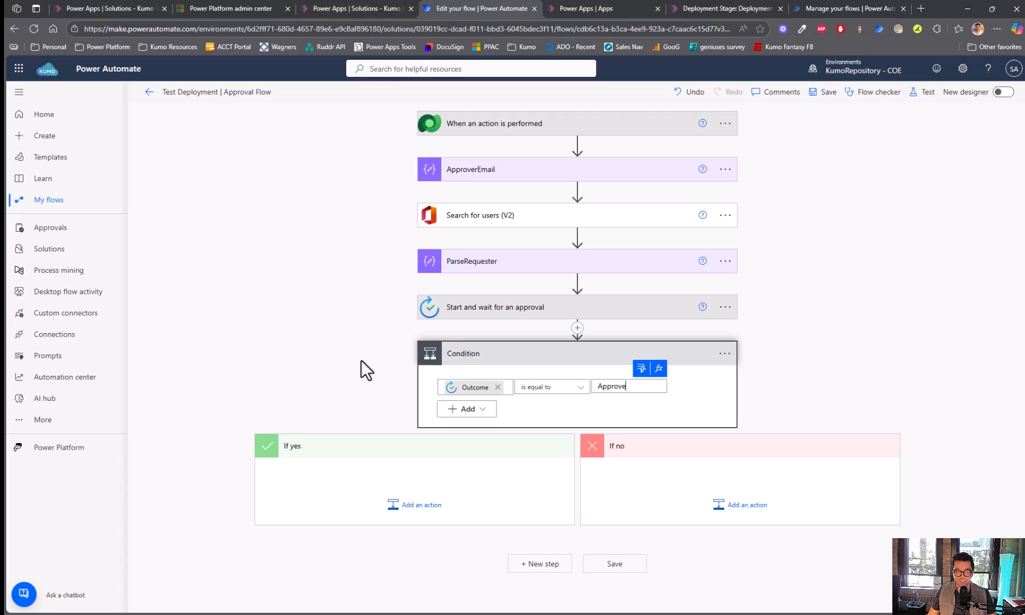
- Rename the condition to 'Check for Approval'
left_click(724, 353)
left_click(795, 394)
type("Check for Approval")
key("Return")
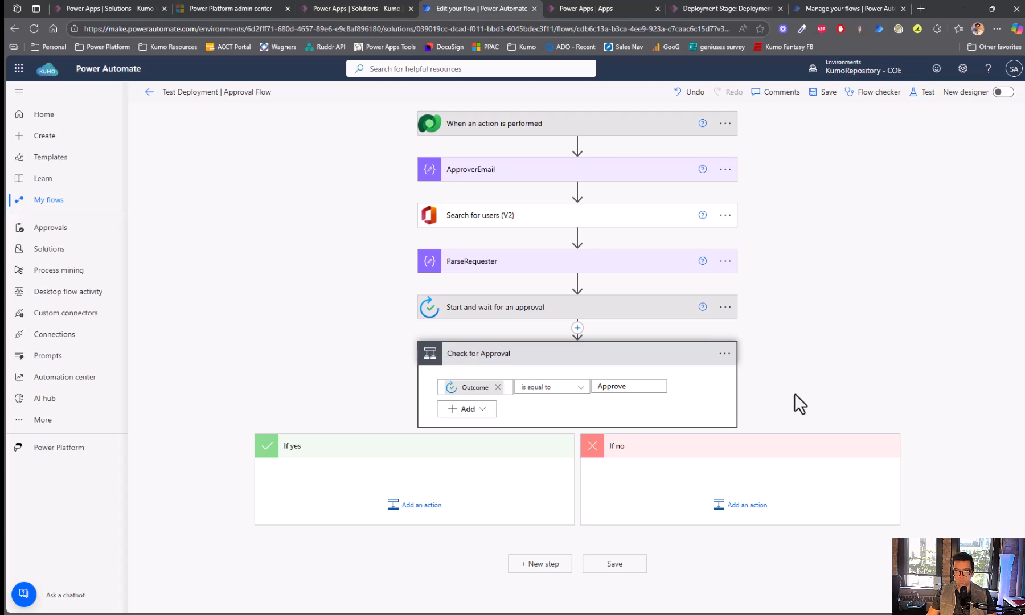
- Add a Dataverse Perform an unbound action step to the If yes branch
left_click(421, 505)
scroll(331, 257, "down", 3)
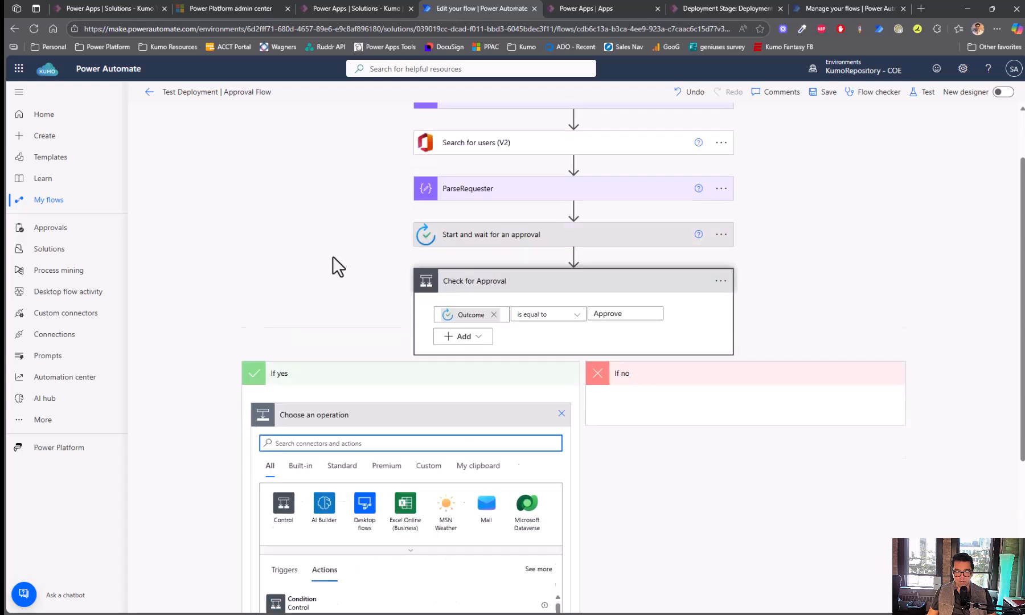
type("perform an unbound")
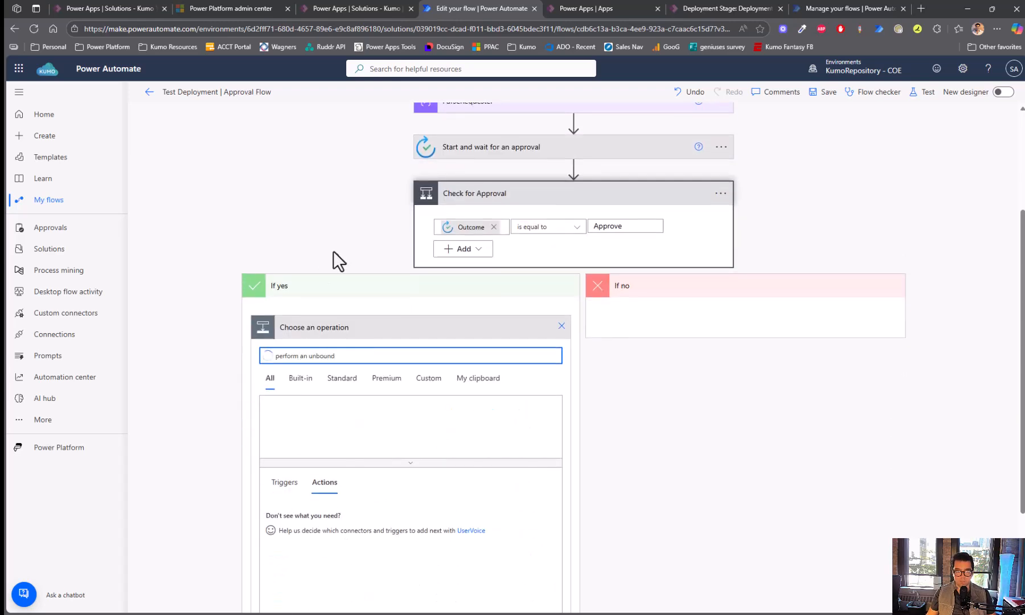
scroll(251, 402, "down", 2)
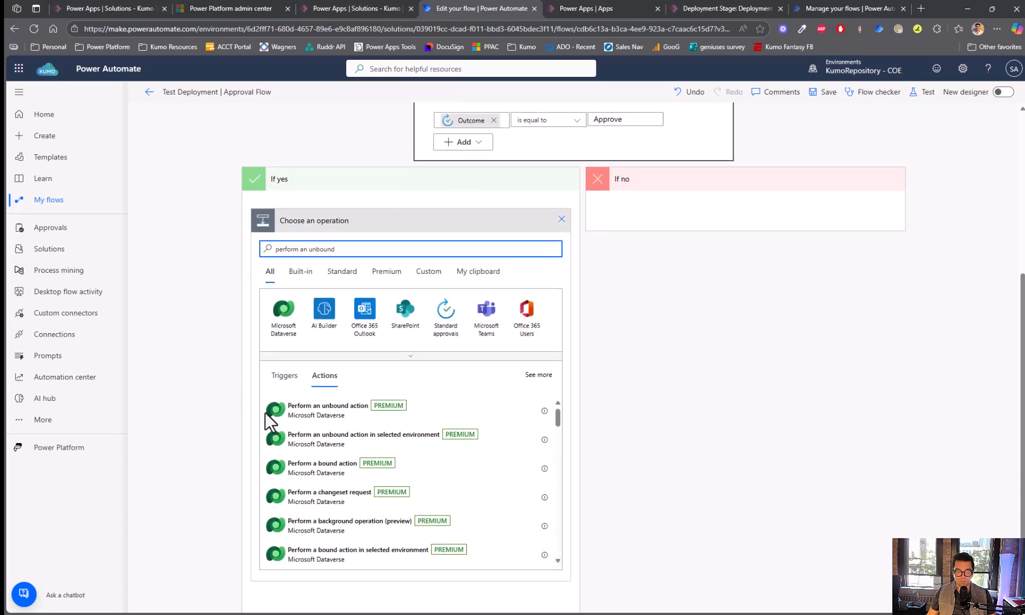
left_click(318, 421)
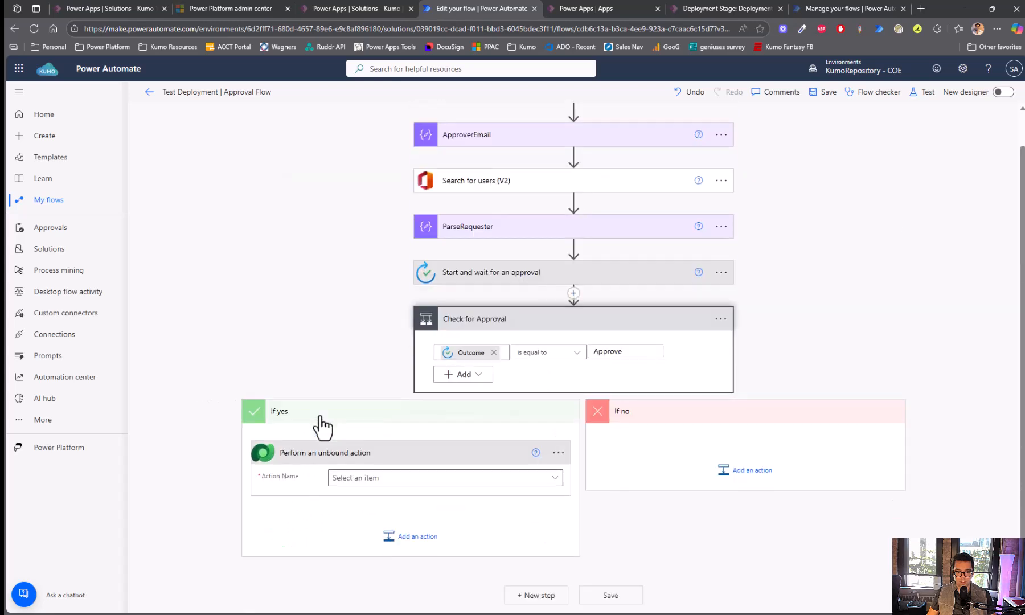
- Set the unbound action's Action Name to UpdatePreDeploymentStepStatus
left_click(359, 482)
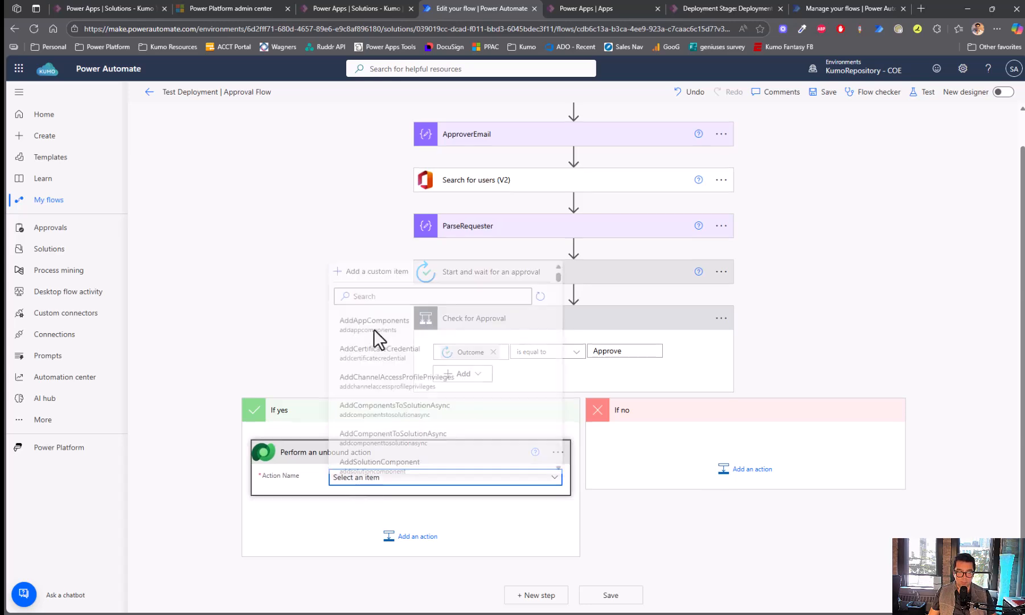
left_click(385, 290)
type("predeploy")
key("ctrl+a")
key("BackSpace")
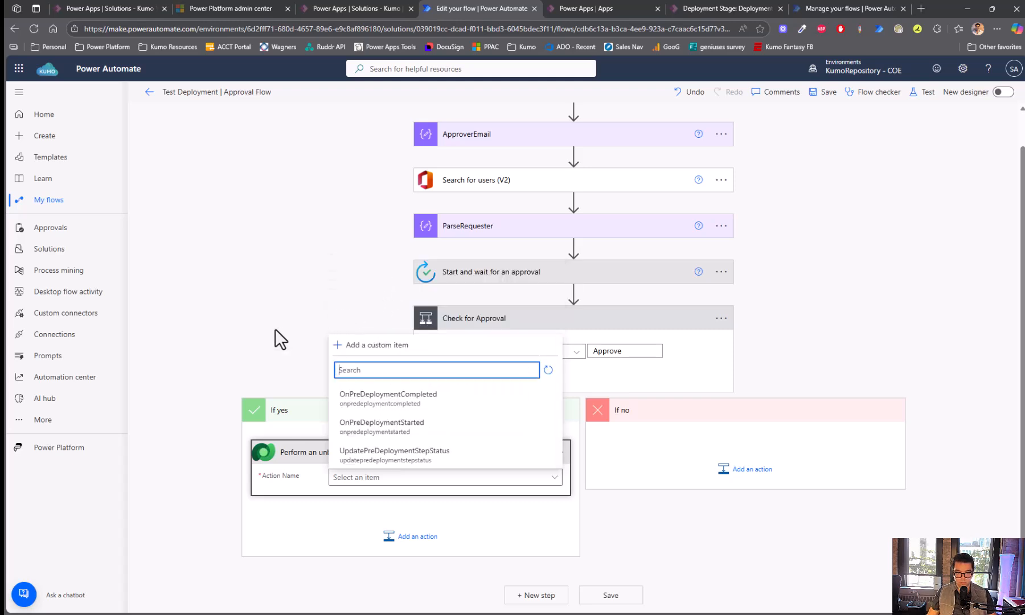
left_click(265, 331)
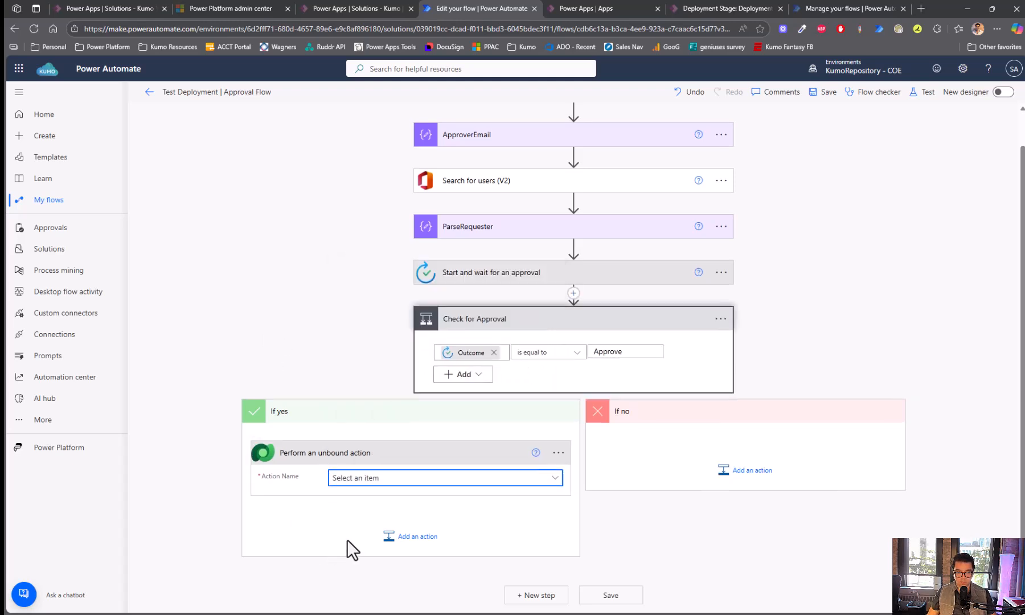
left_click(398, 481)
left_click(397, 481)
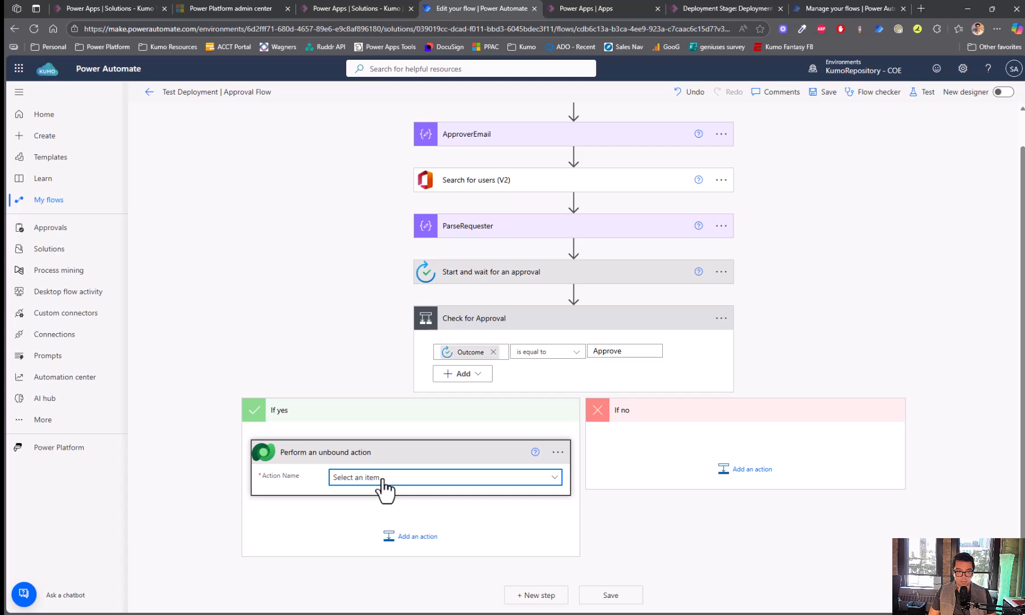
left_click(382, 480)
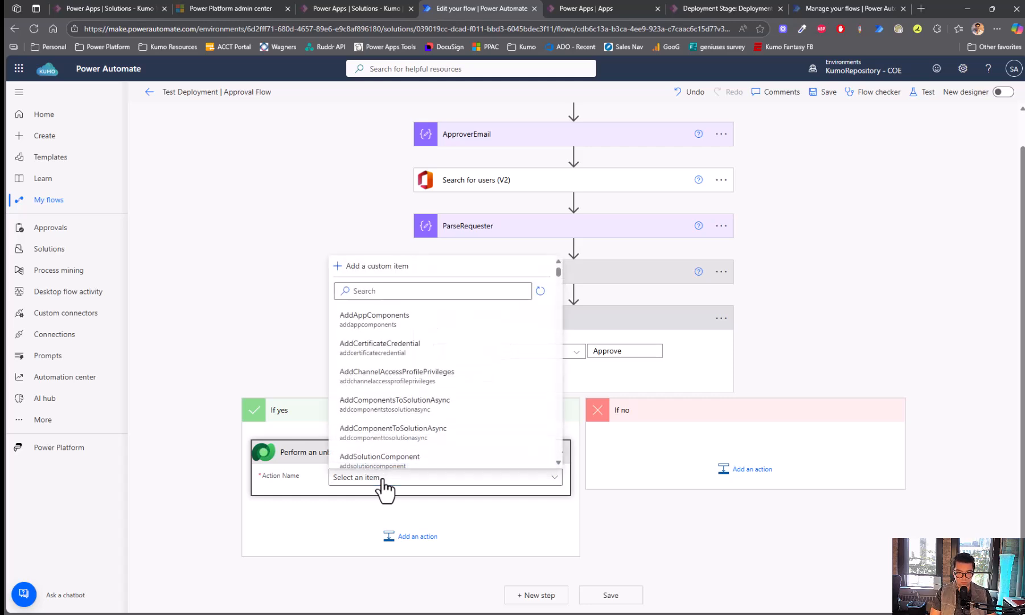
left_click(389, 290)
type("updatepre")
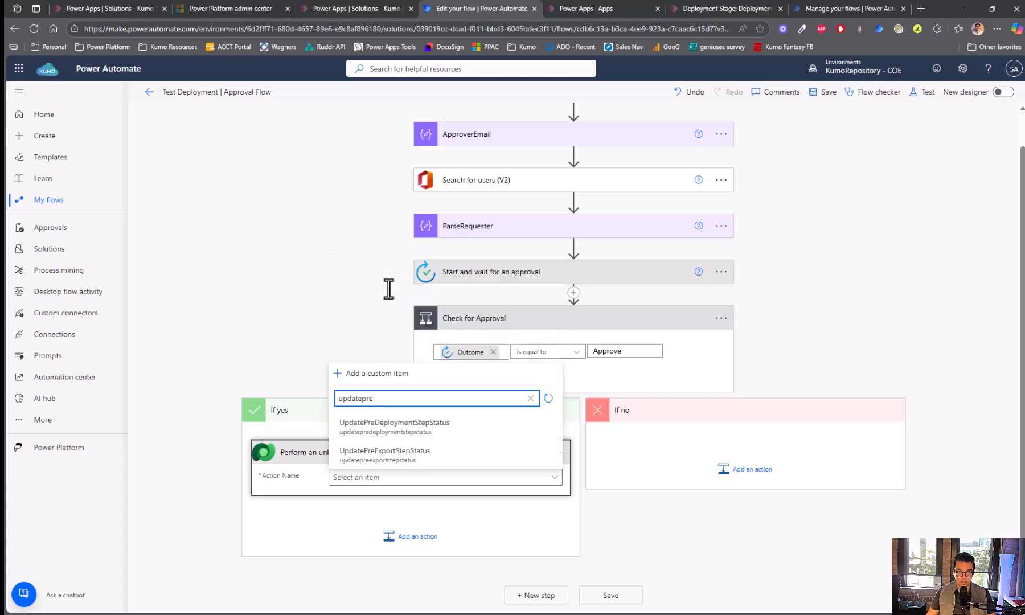
left_click(436, 431)
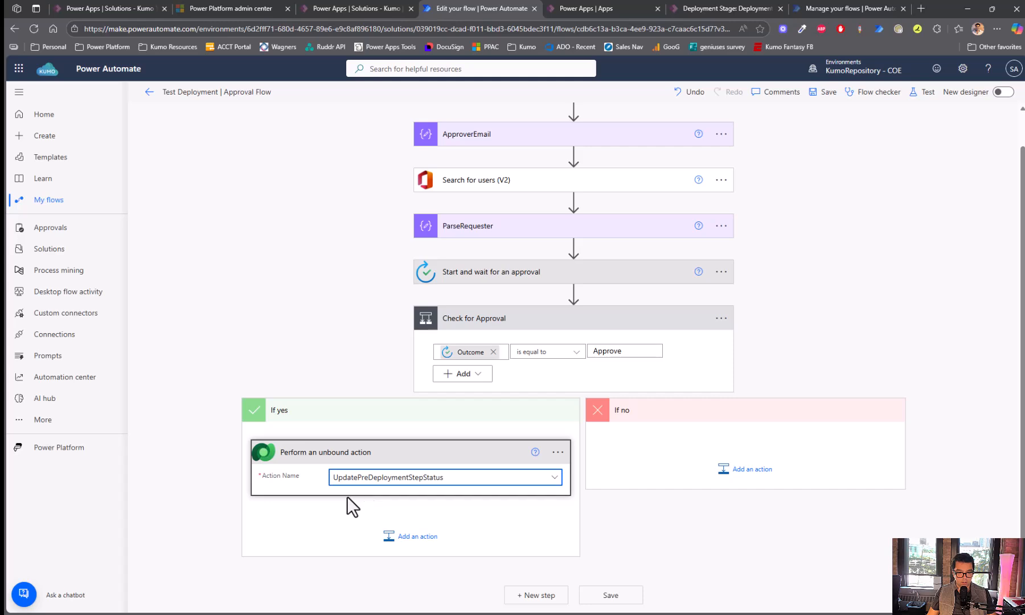
scroll(351, 494, "down", 1)
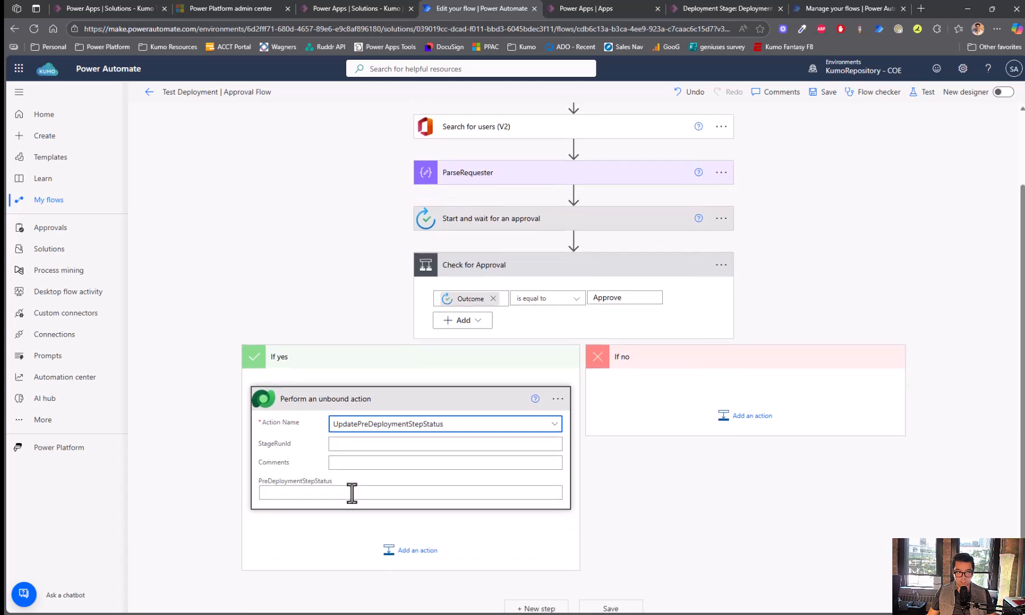
- Set StageRunId to the trigger's ActionInputs StageRunId value
left_click(354, 445)
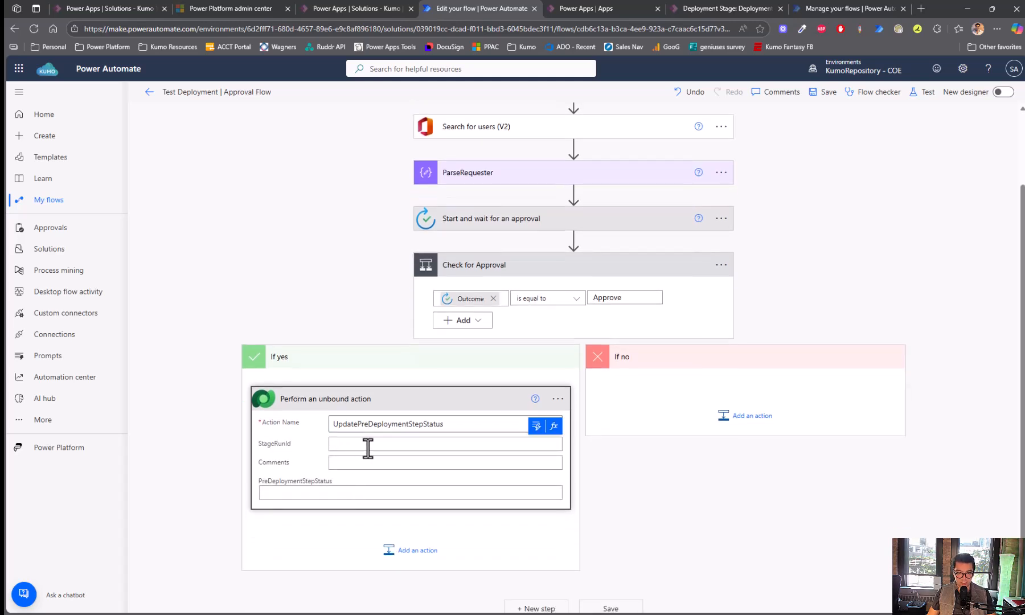
left_click(535, 426)
left_click(642, 165)
type("stagerun")
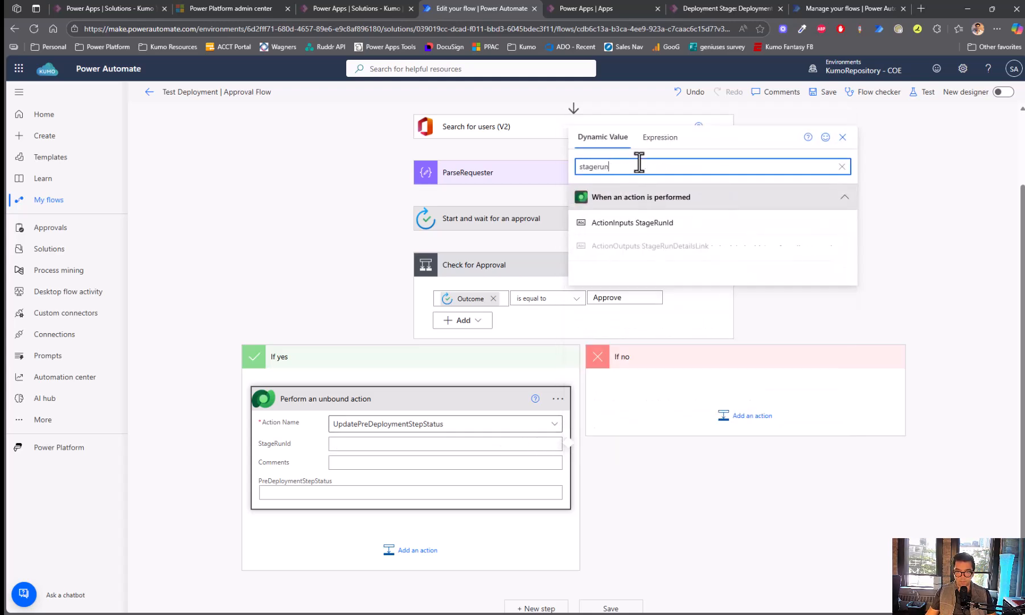
left_click(654, 225)
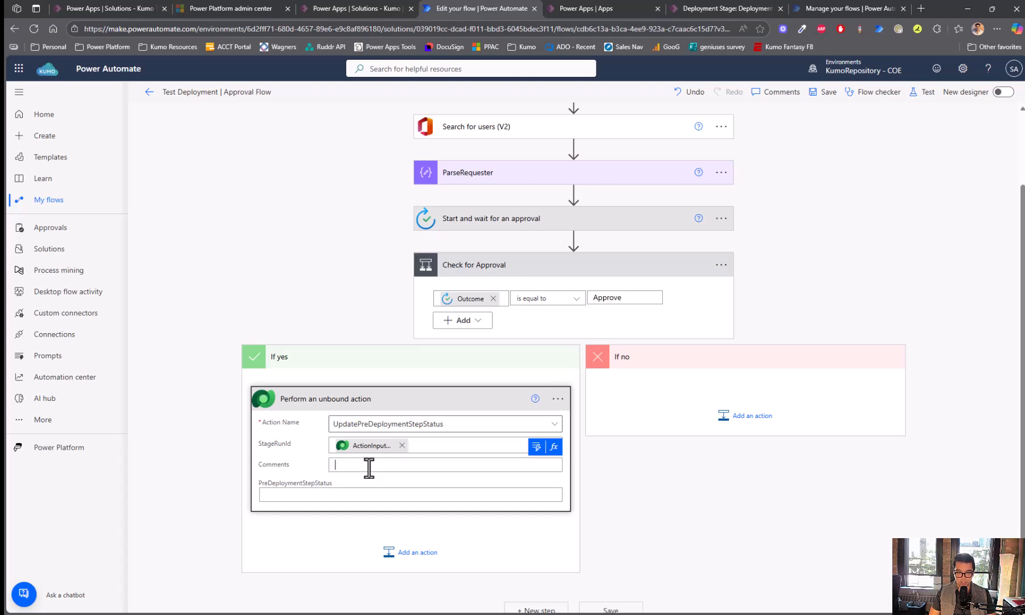
- Put the approval Outcome in Comments, set status to 20, and copy the action to the clipboard
left_click(538, 464)
left_click(631, 178)
type("outcome")
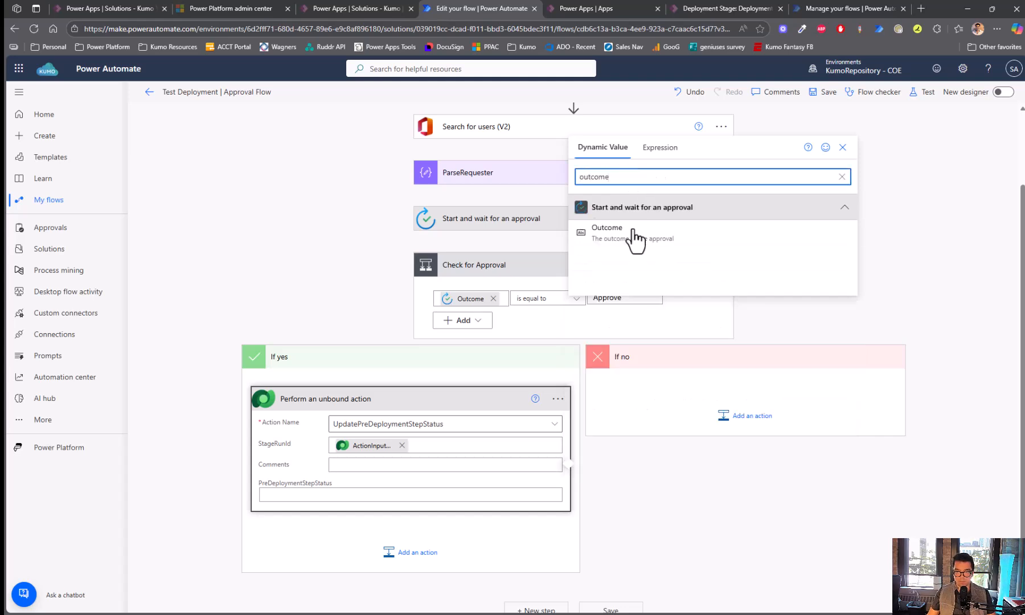
left_click(628, 230)
left_click(321, 497)
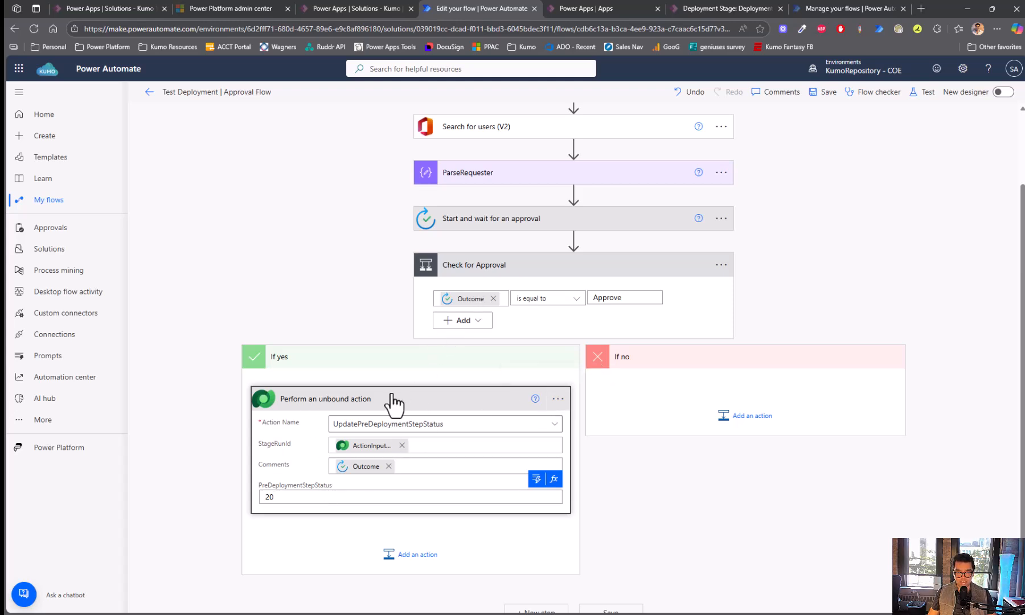
left_click(558, 399)
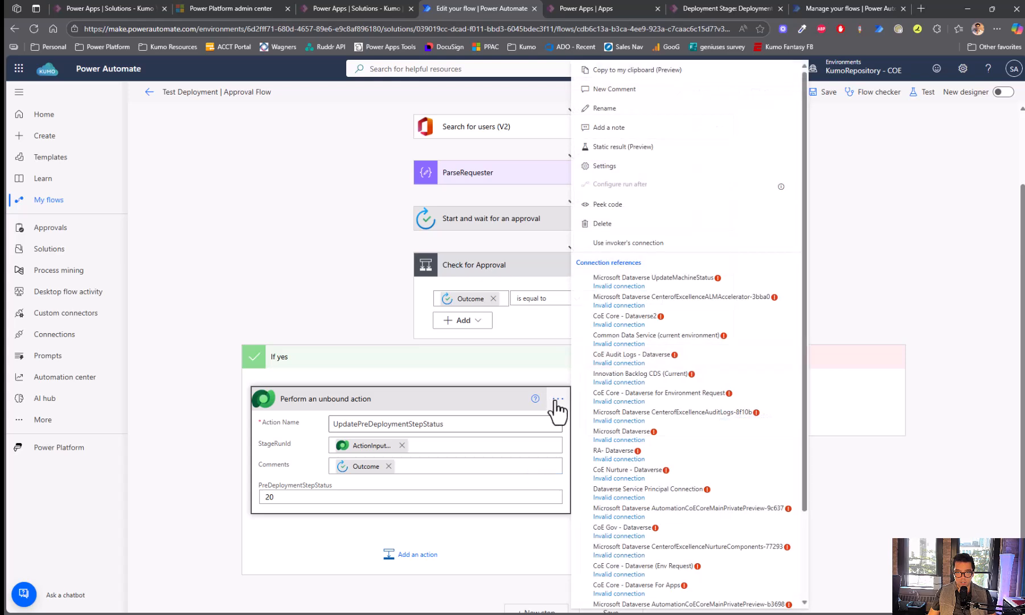
left_click(661, 73)
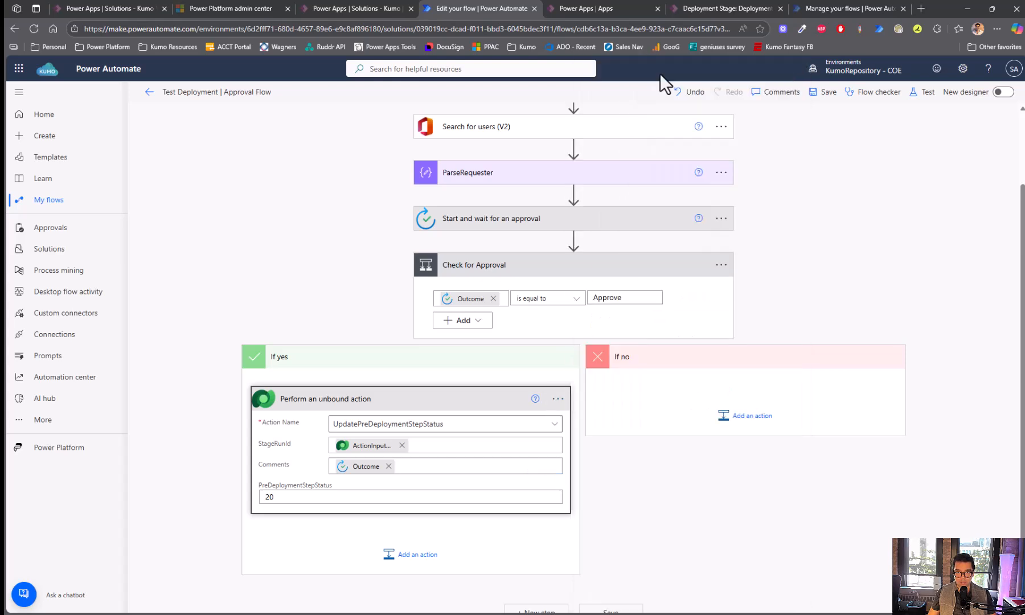
- Paste the copied unbound action into If no, set its PreDeploymentStepStatus to 30, and save the flow
left_click(748, 421)
left_click(814, 456)
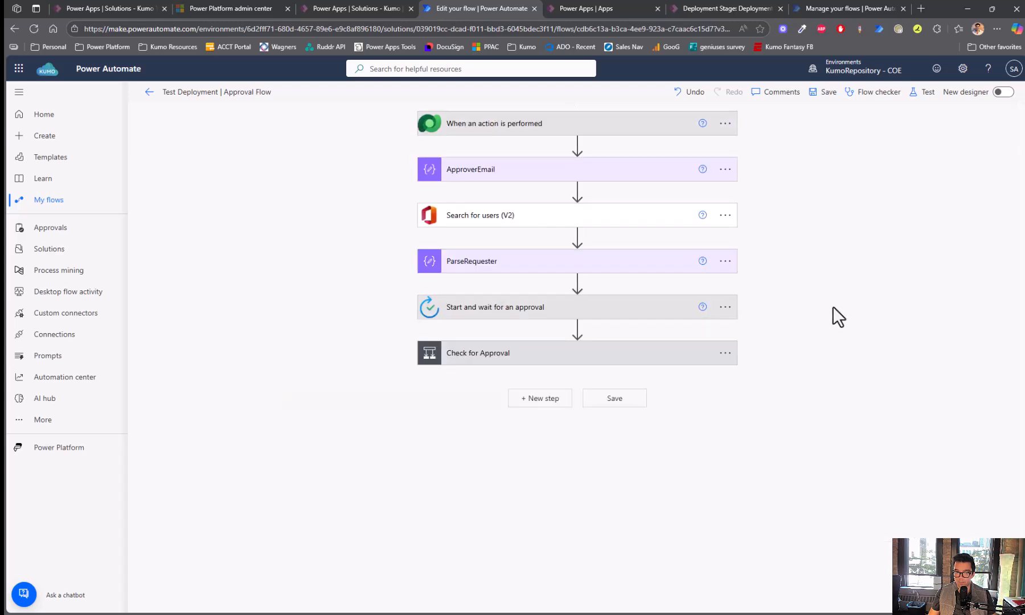
left_click(512, 362)
scroll(876, 337, "down", 1)
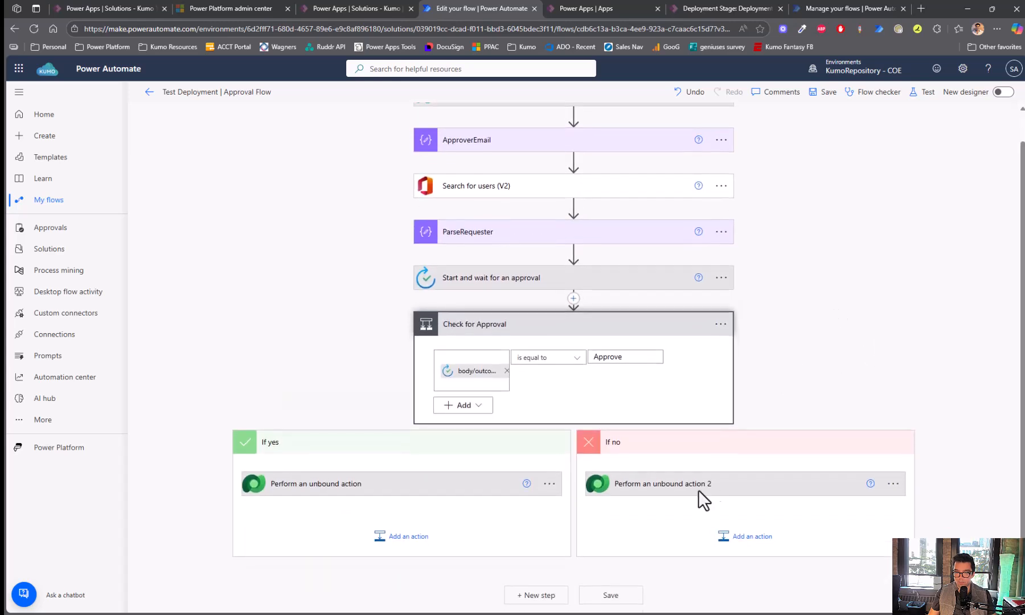
left_click(690, 491)
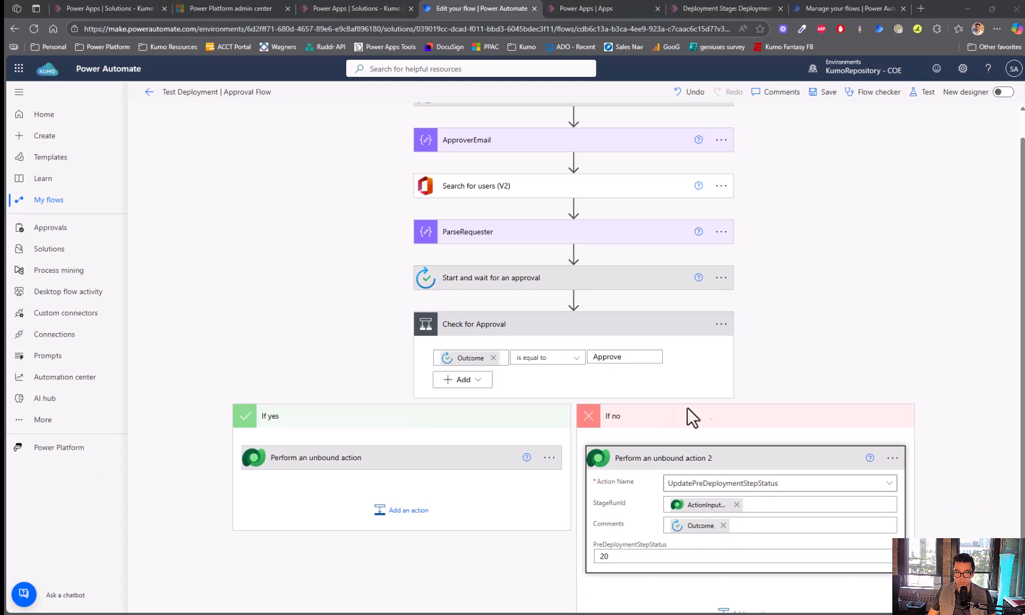
scroll(748, 415, "down", 1)
scroll(749, 414, "down", 1)
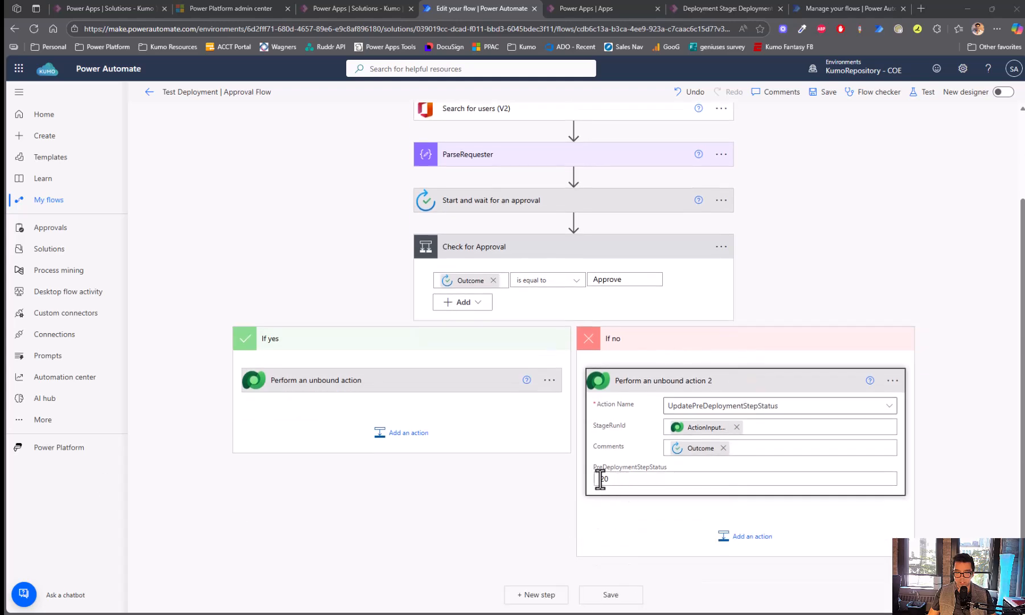
left_click(604, 479)
type("30")
left_click(824, 96)
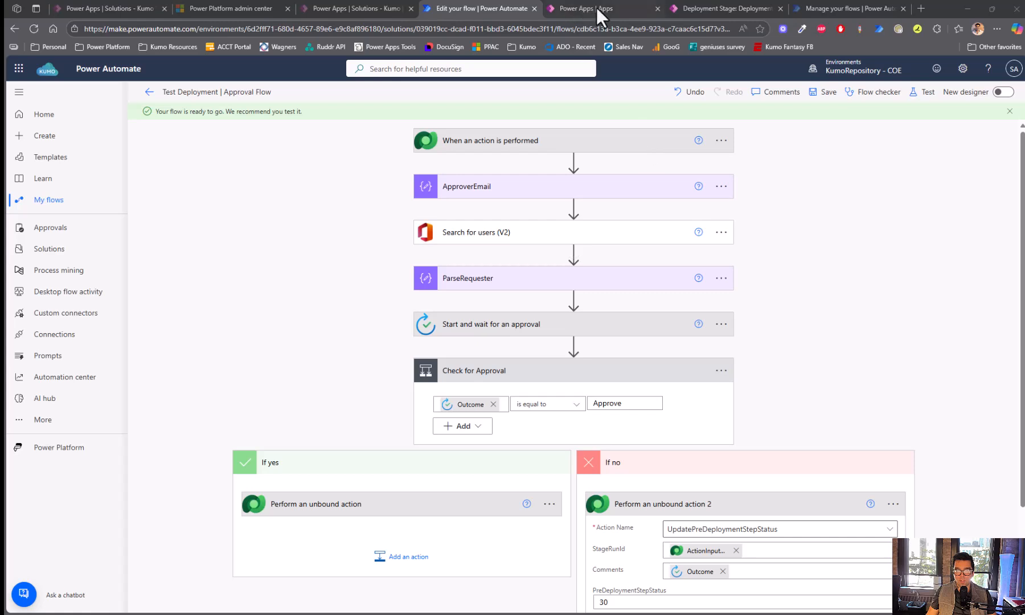
- Navigate via Pipelines to Test Deployment Pipeline and open its Demo Environment stage record
left_click(597, 8)
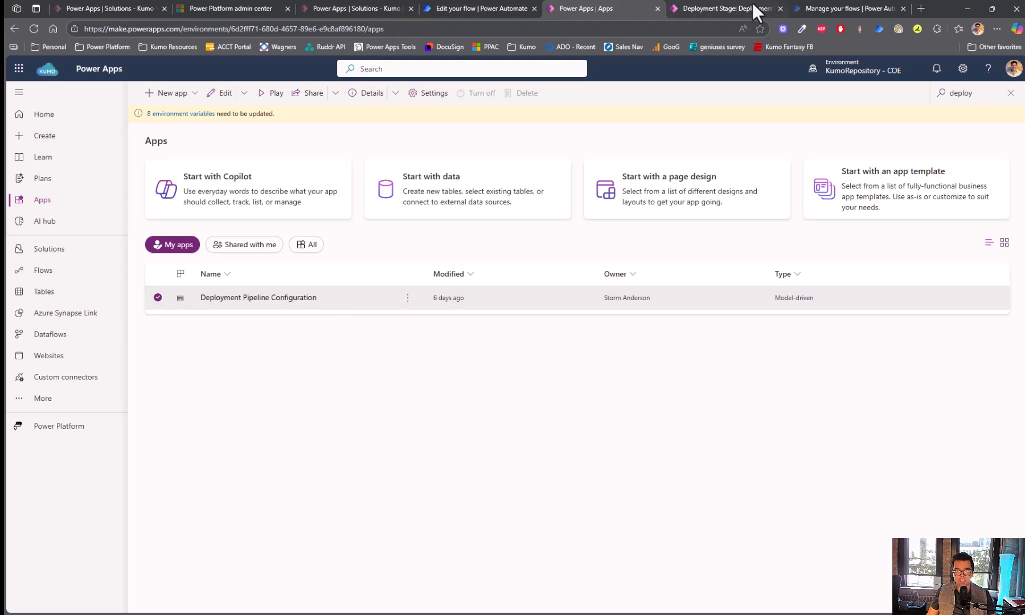
left_click(726, 10)
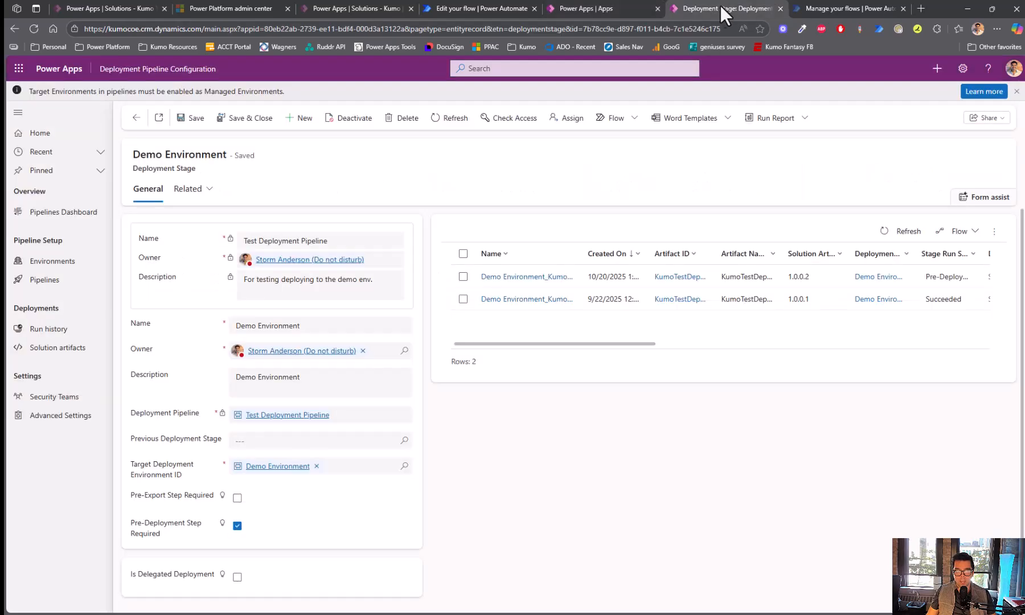
left_click(135, 121)
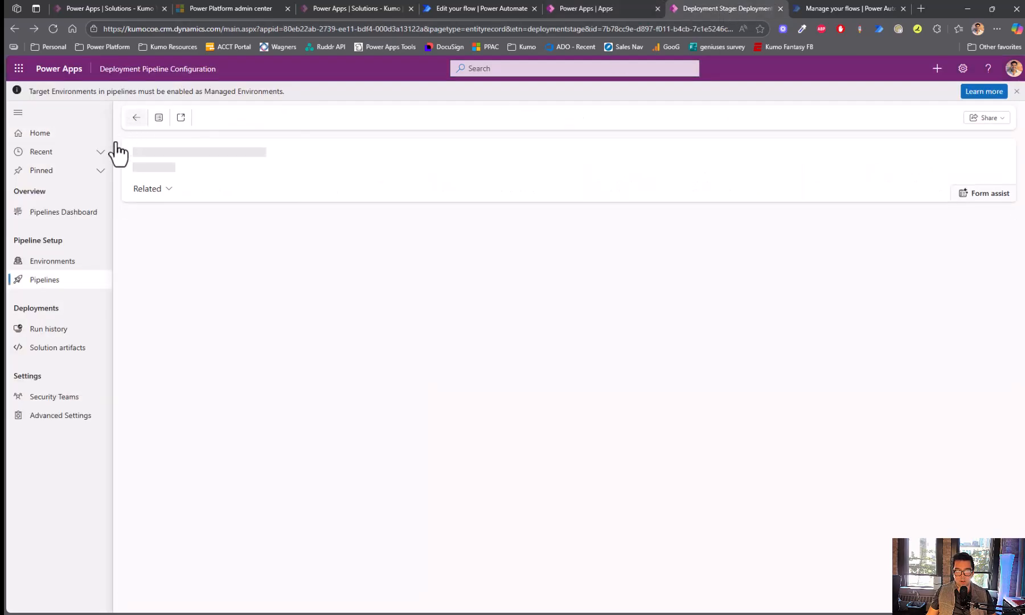
left_click(57, 283)
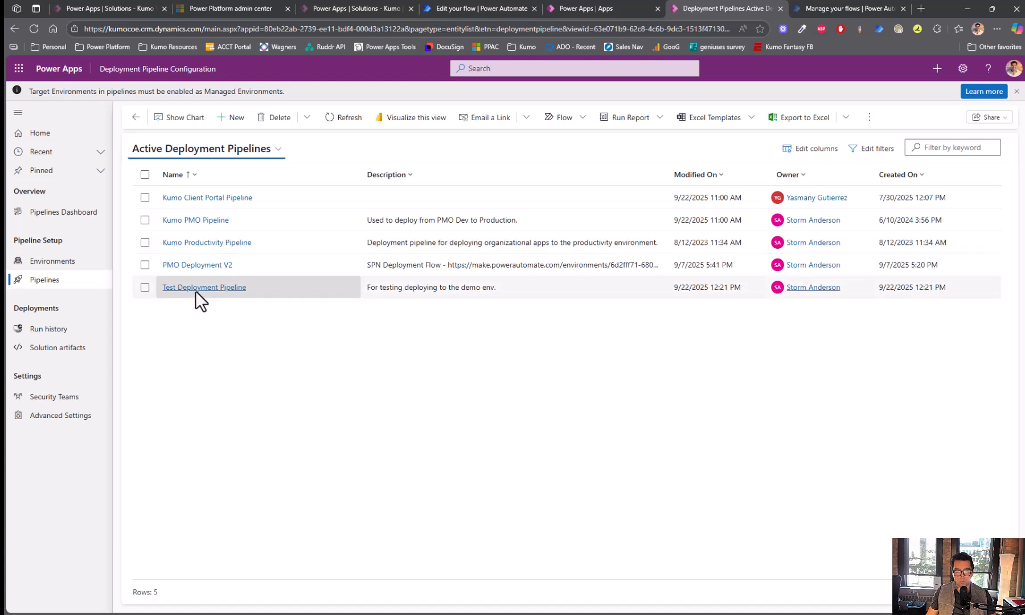
left_click(201, 288)
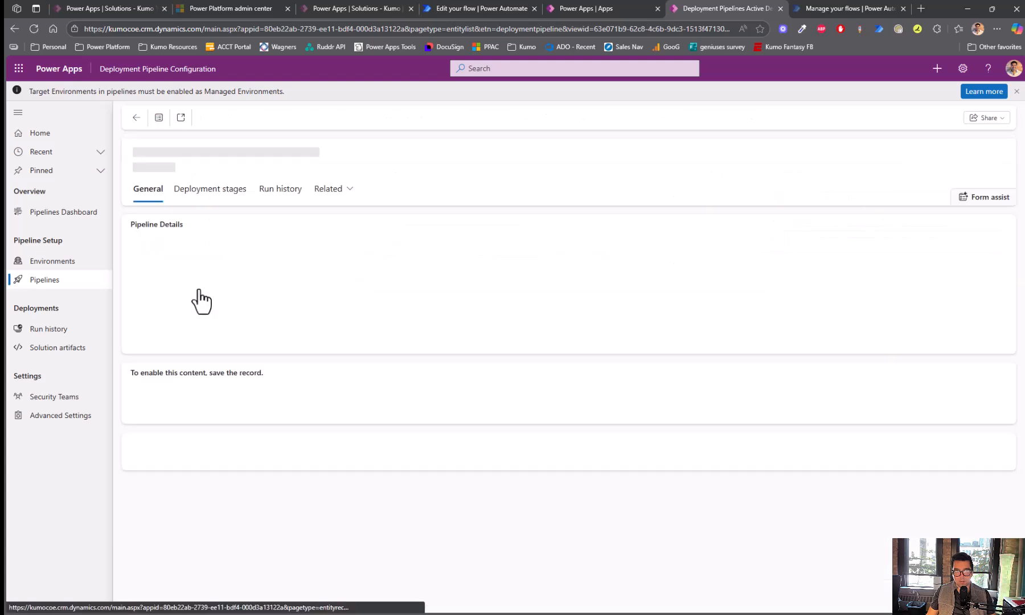
scroll(199, 289, "down", 3)
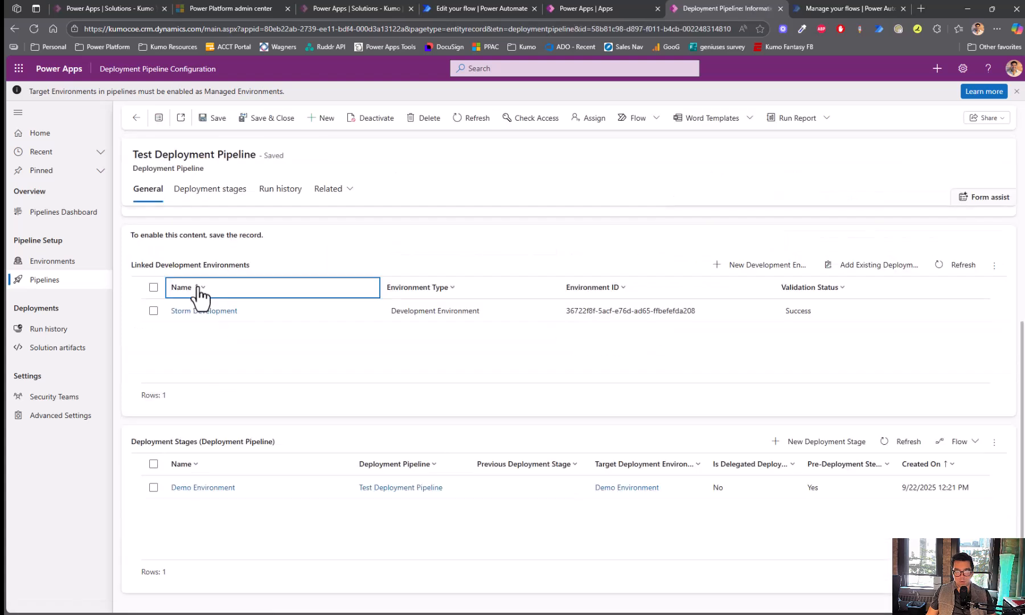
left_click(205, 492)
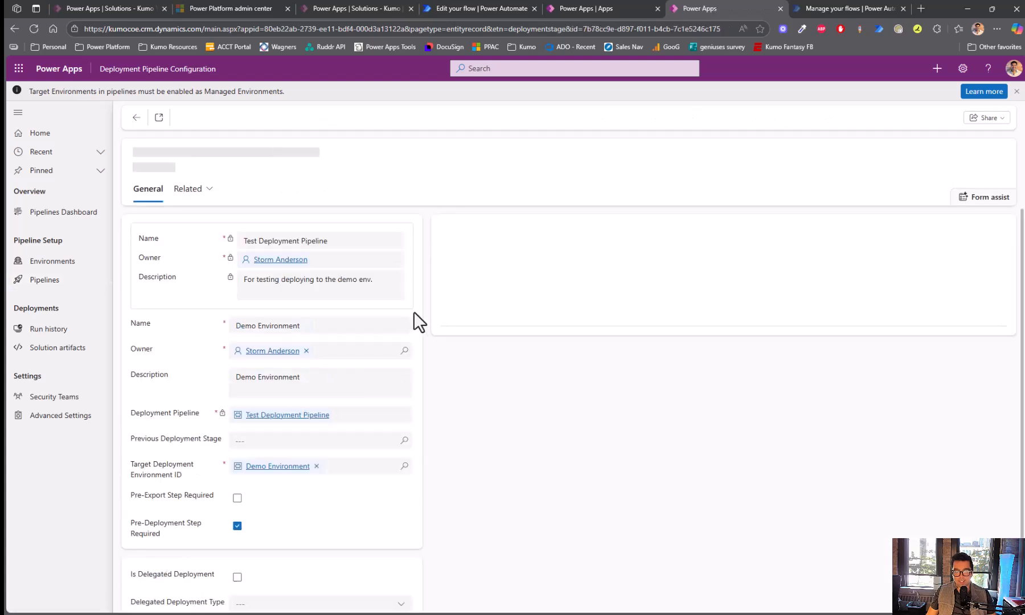
scroll(428, 309, "down", 2)
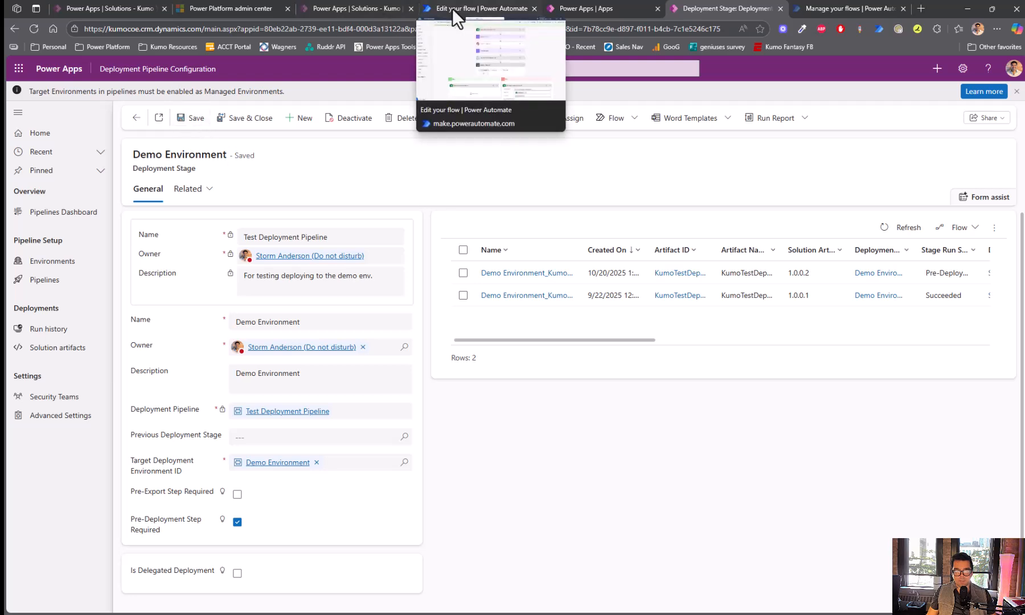
- Deploy the solution as version 1.0.0.3 to Demo Environment through the Deploy here wizard
left_click(115, 3)
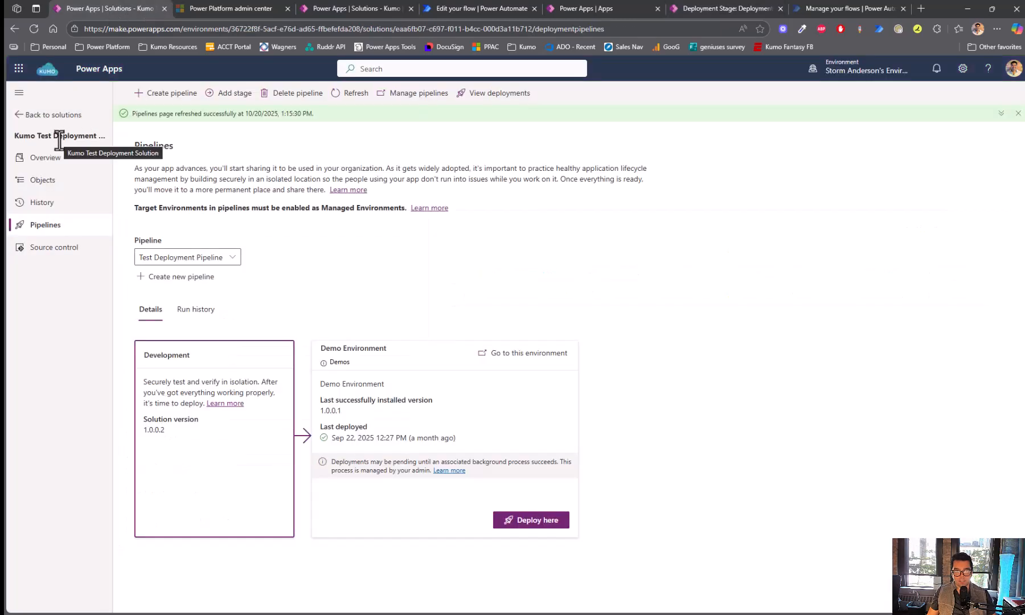
left_click(540, 523)
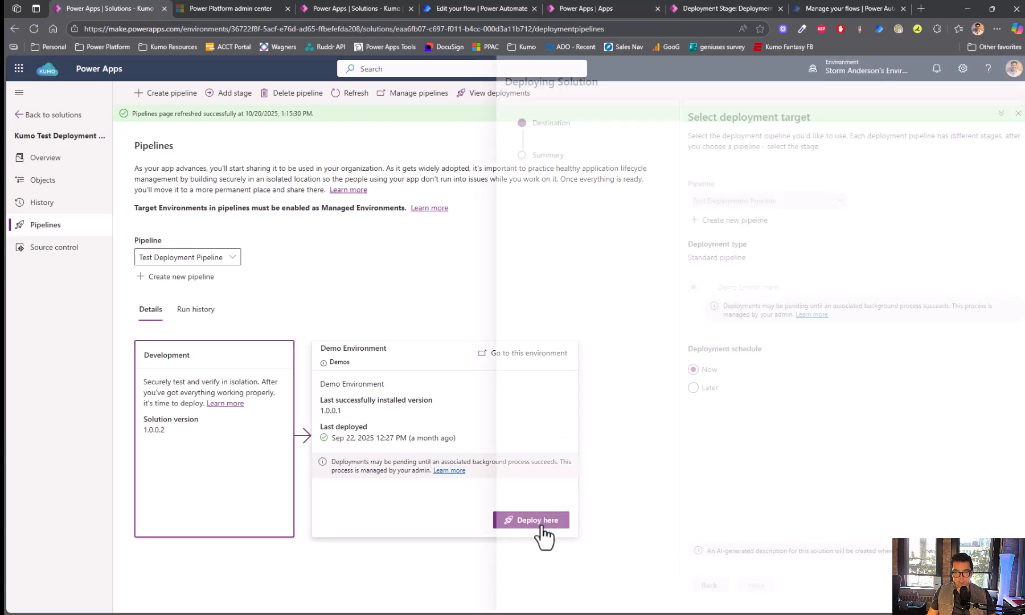
left_click(740, 587)
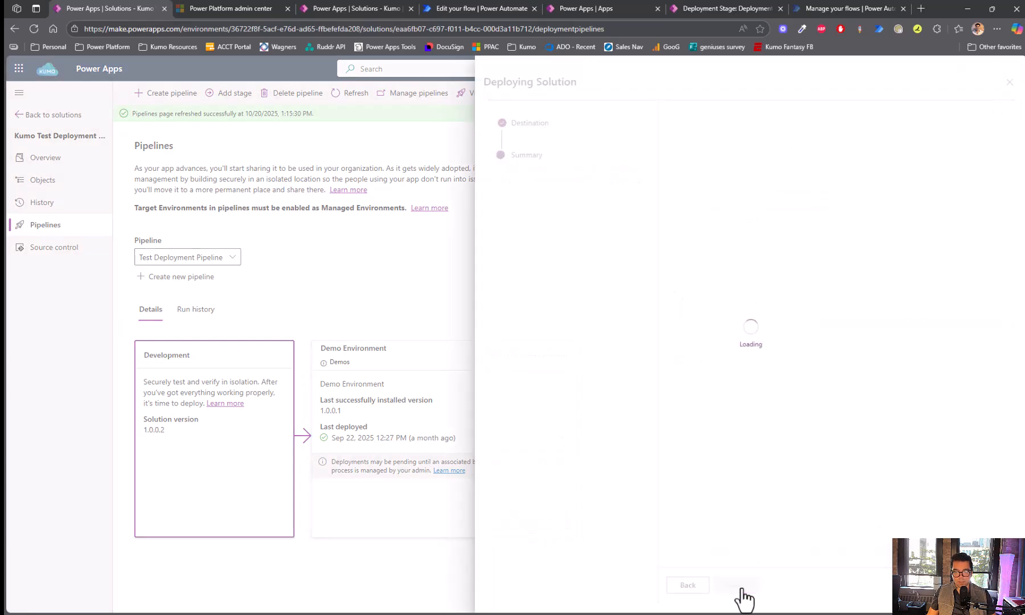
left_click(734, 587)
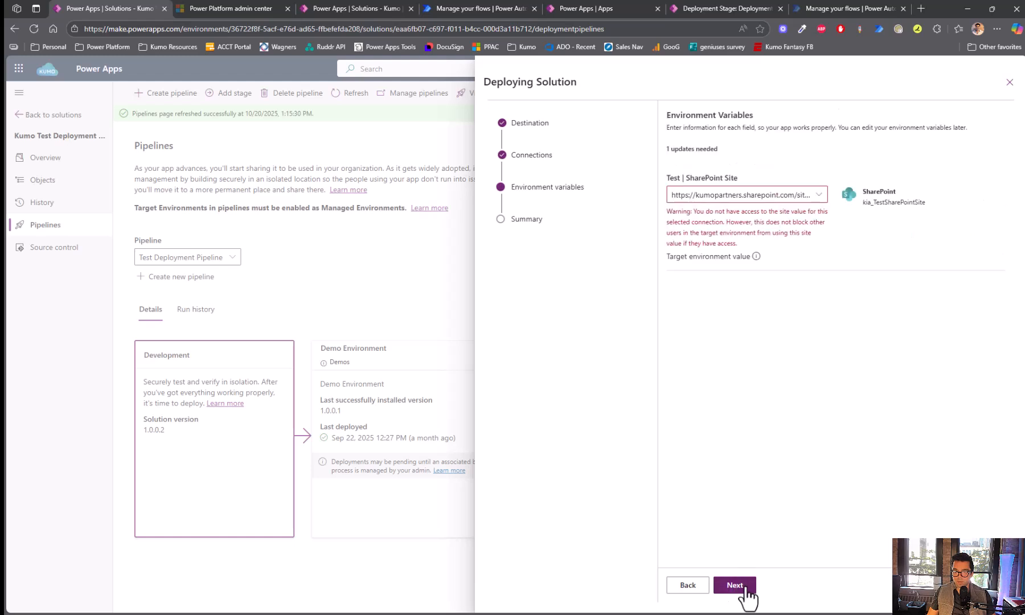
left_click(735, 585)
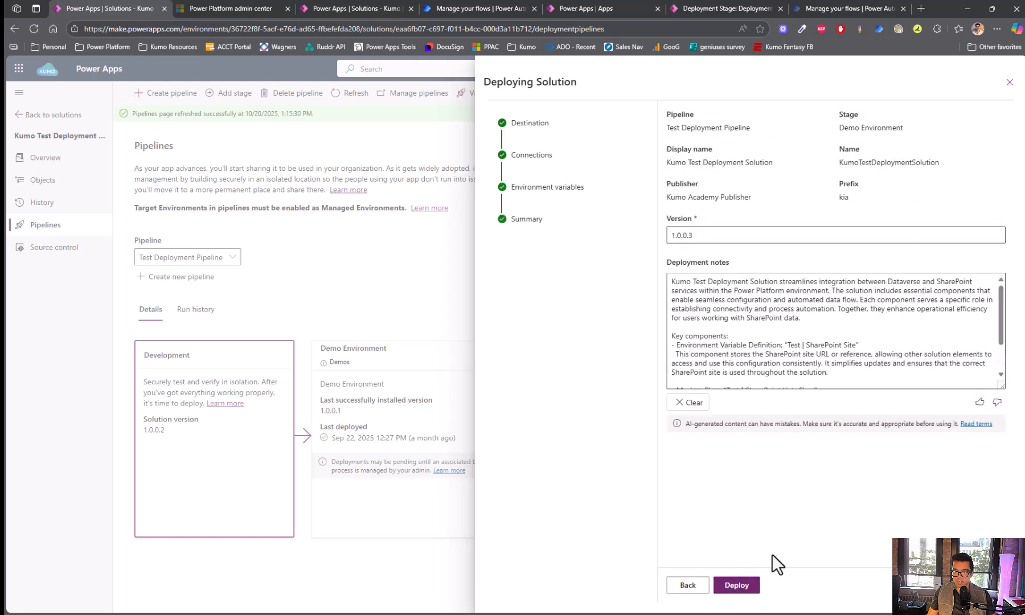
left_click(750, 587)
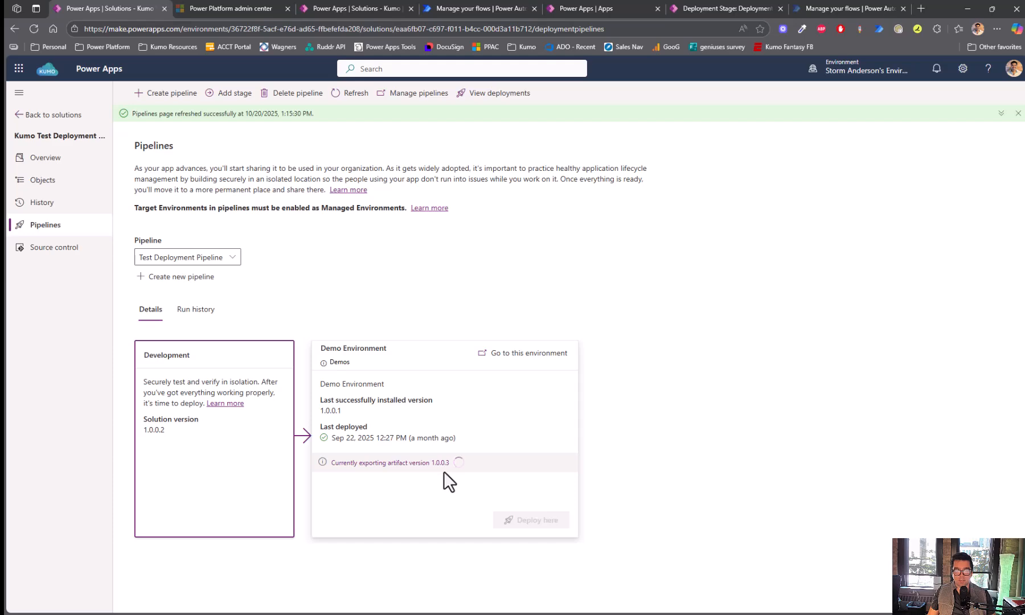
left_click(474, 10)
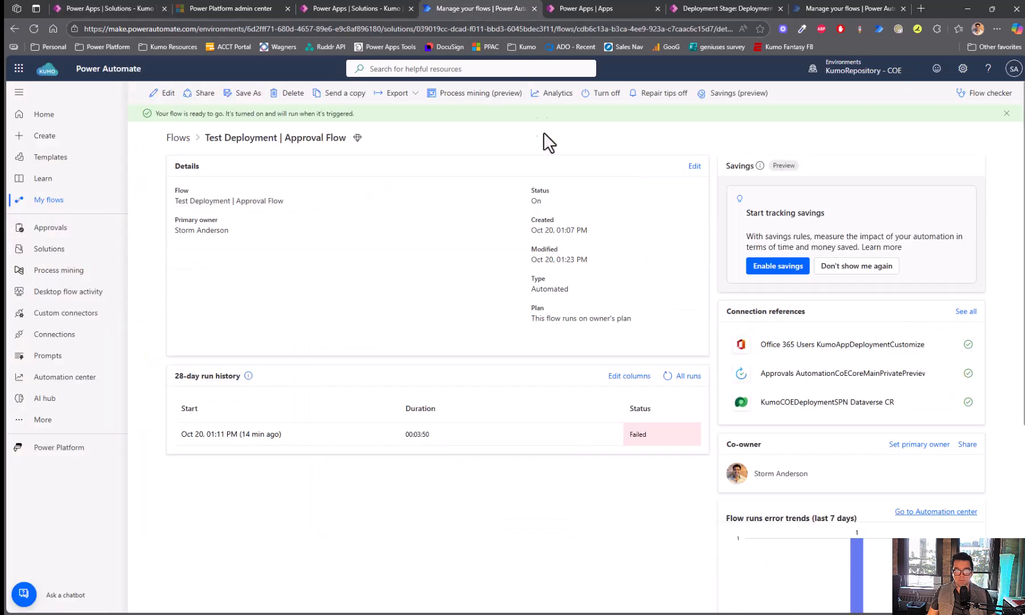
- Open the new flow run, inspect the trigger's raw outputs, then view the waiting approval step
left_click(666, 377)
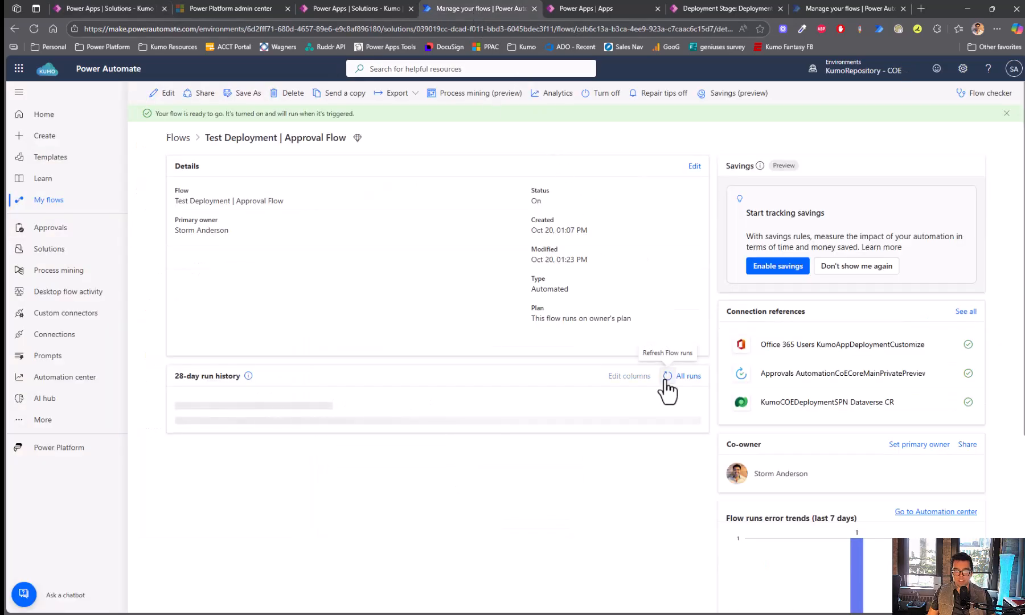
left_click(667, 375)
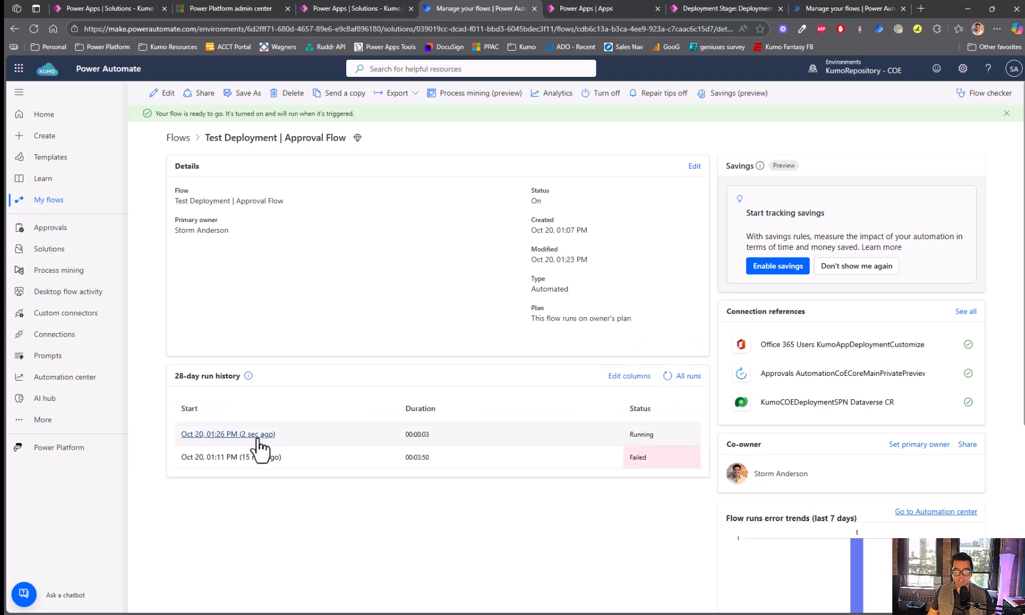
left_click(257, 435)
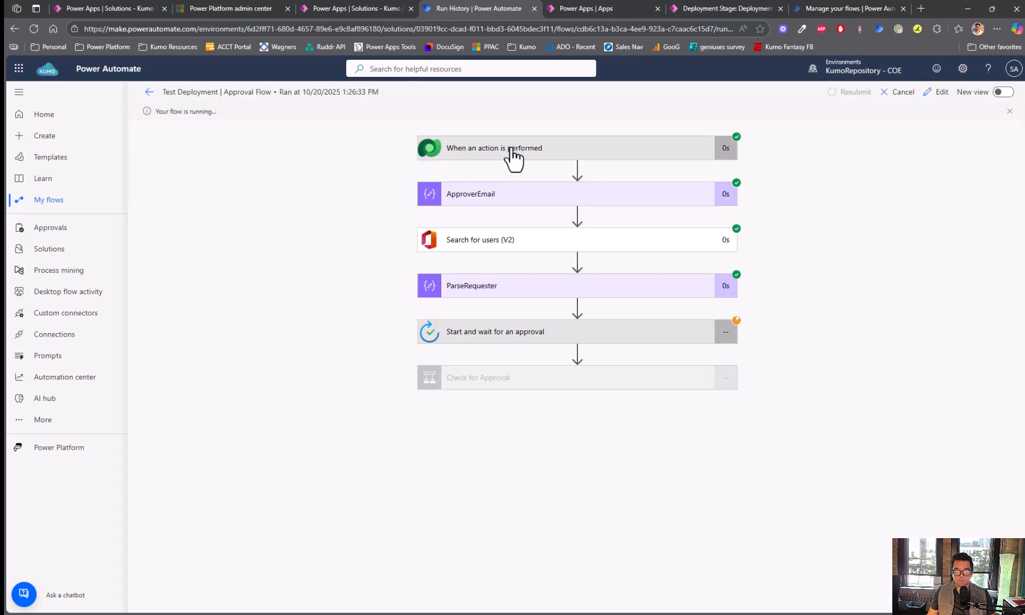
left_click(511, 159)
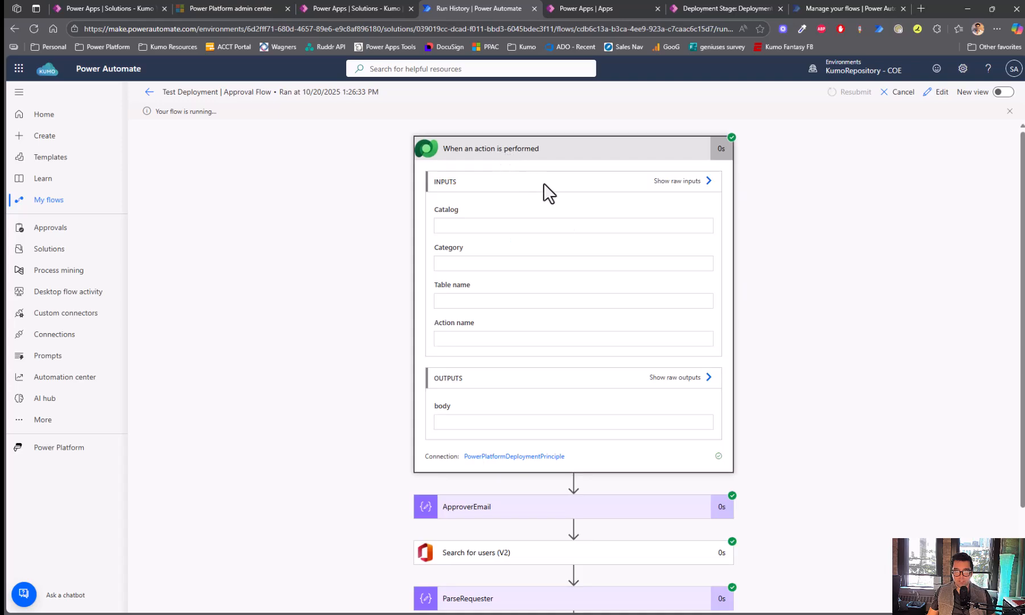
left_click(686, 378)
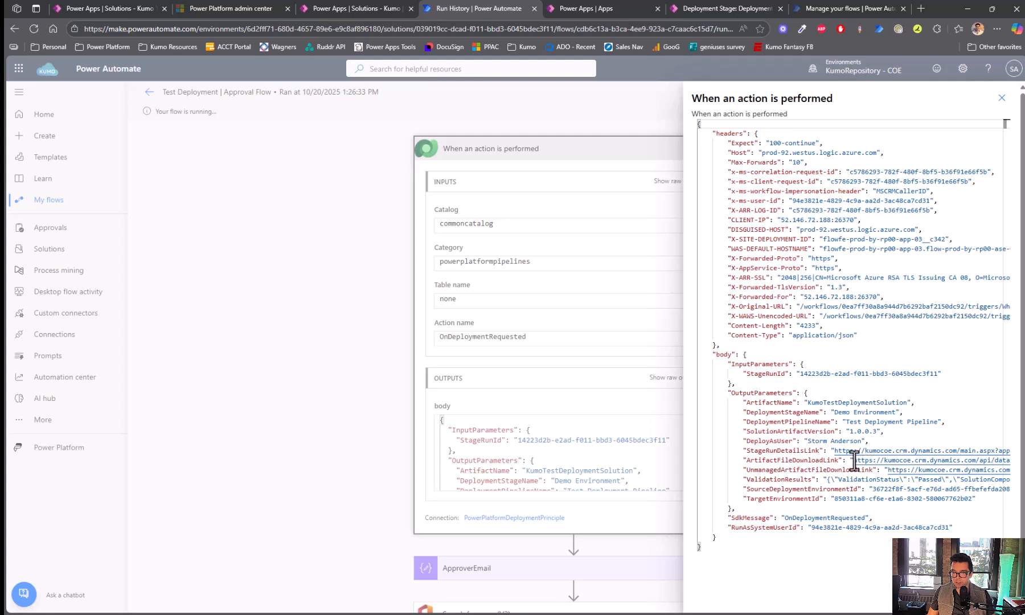
left_click(370, 351)
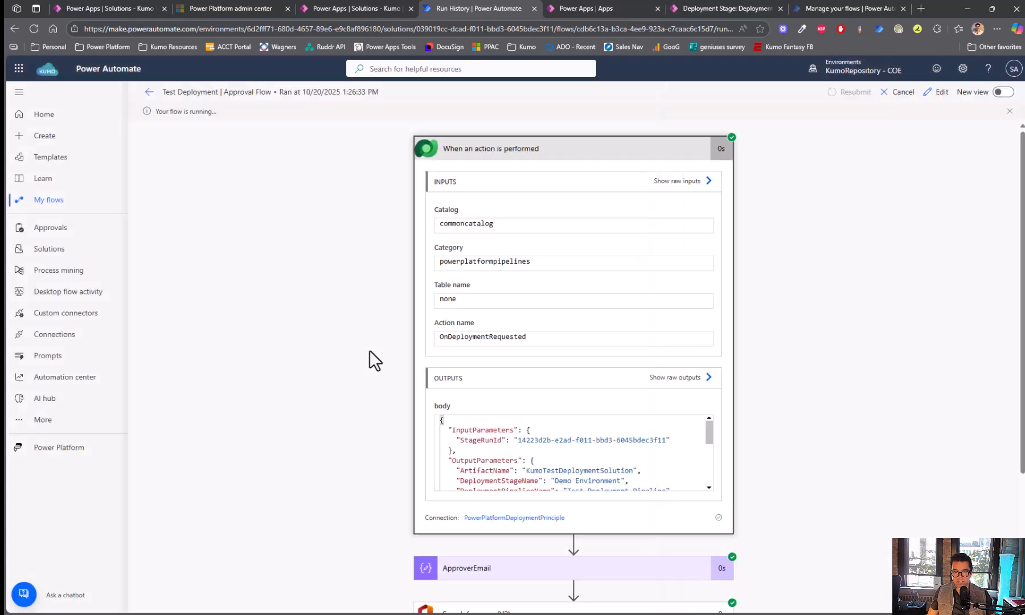
scroll(367, 341, "down", 3)
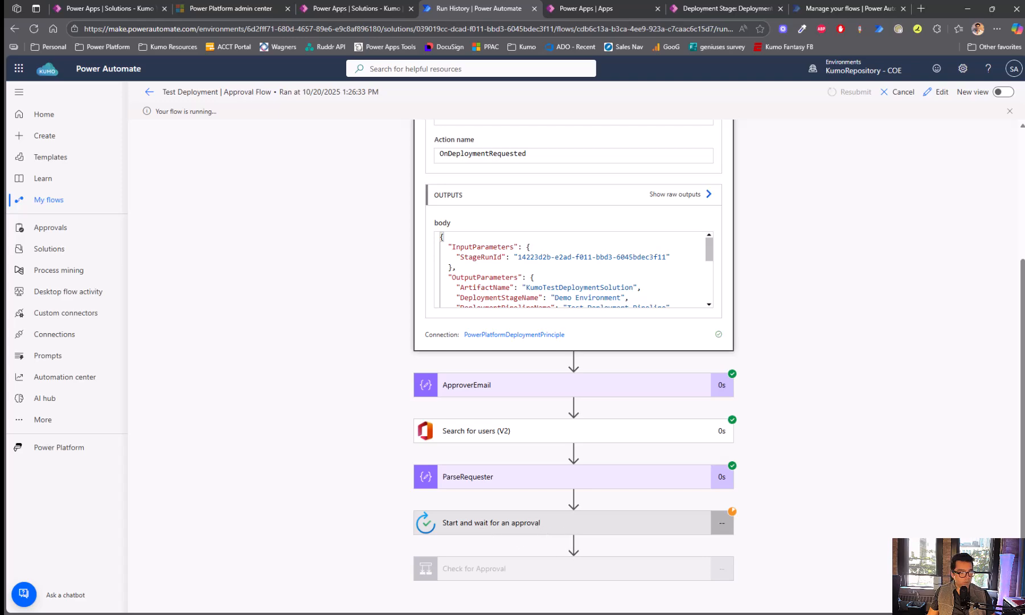
- Review the Kumo Deployment Approval details in Teams, approve it, and close Teams
left_click_drag(434, 3, 440, 8)
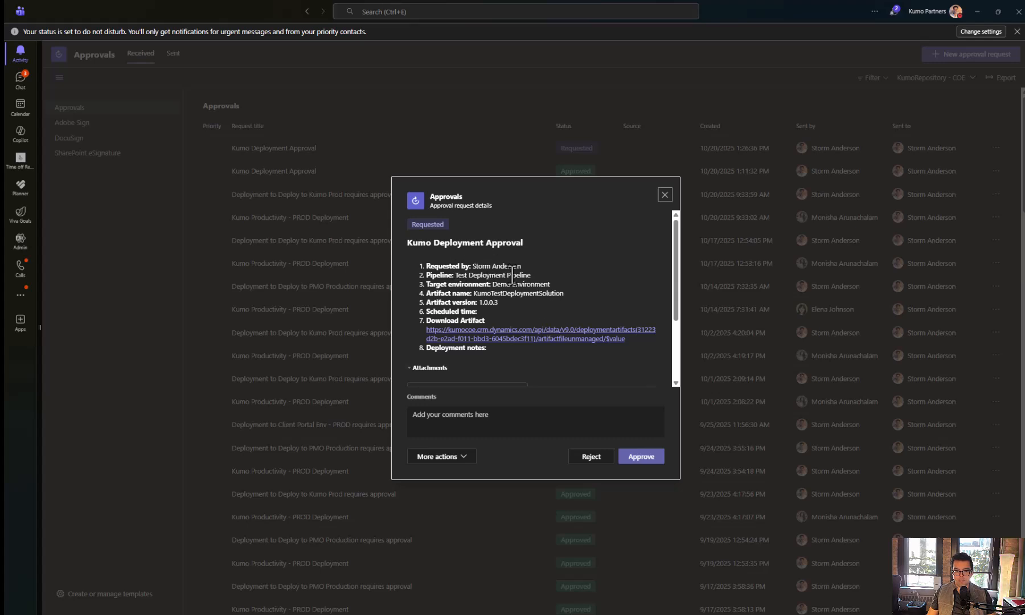
scroll(542, 324, "down", 2)
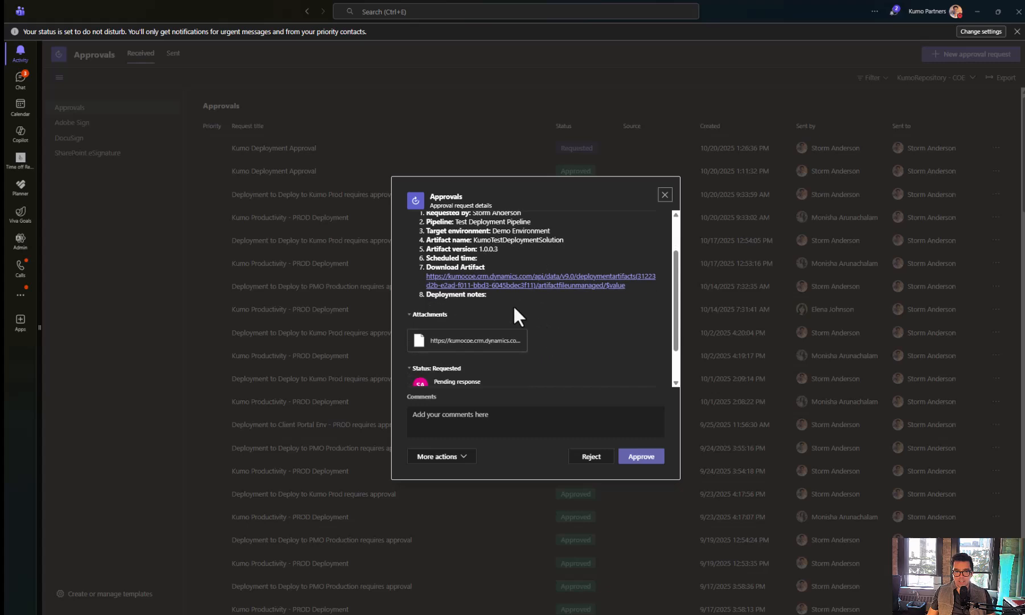
scroll(579, 337, "up", 2)
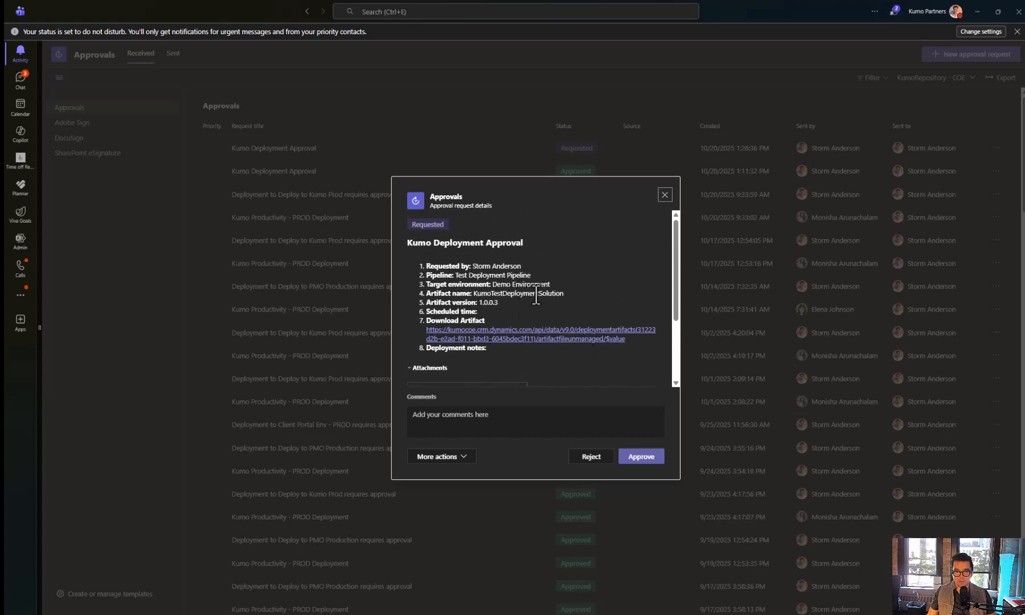
scroll(555, 293, "down", 4)
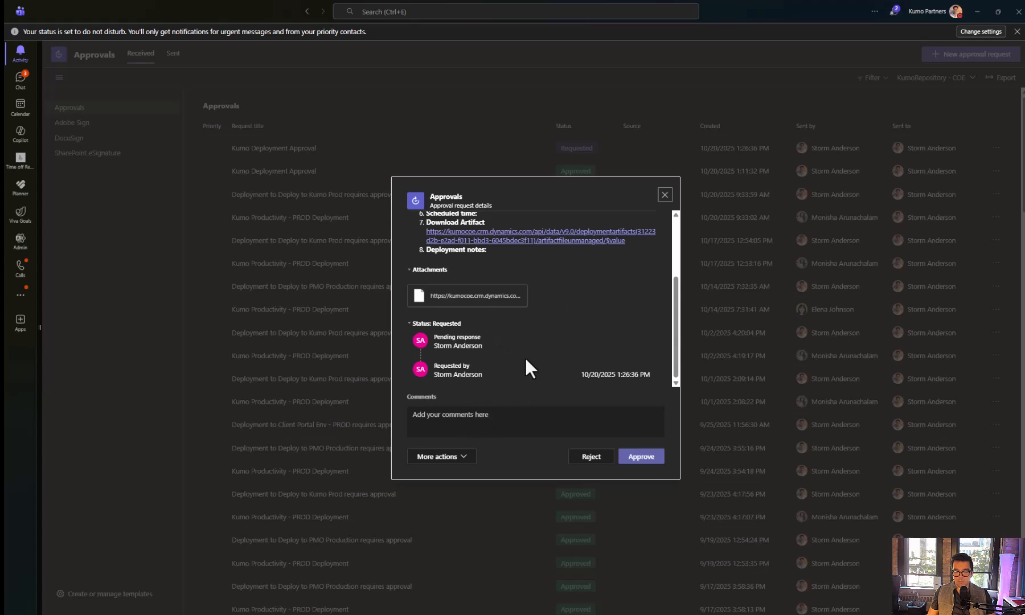
left_click(651, 460)
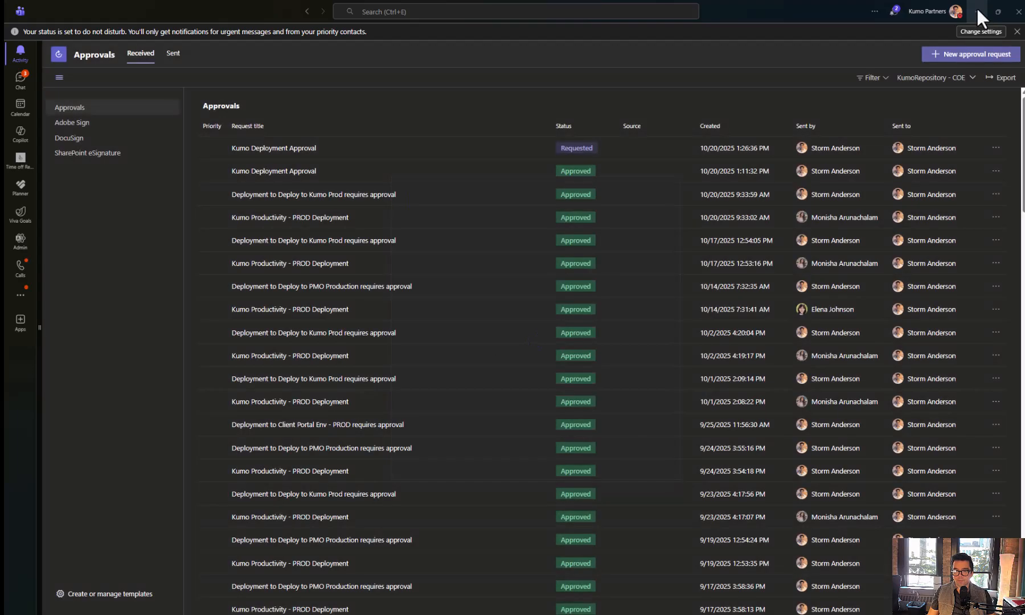
left_click(977, 10)
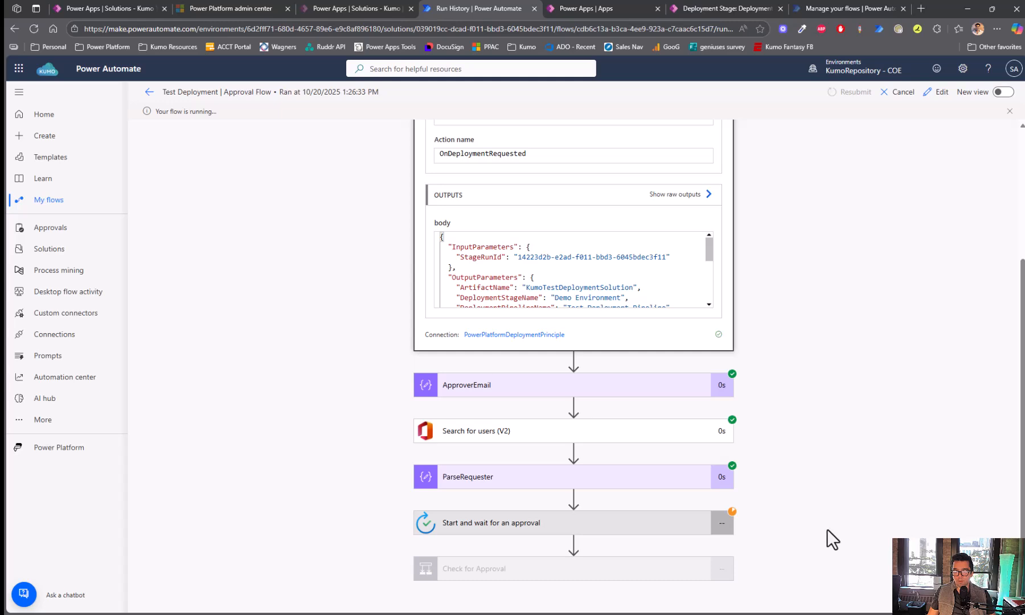
- Check Check for Approval's result, verify version 1.0.0.3 deploying in Pipelines, then return to run history
left_click(506, 569)
scroll(337, 402, "down", 3)
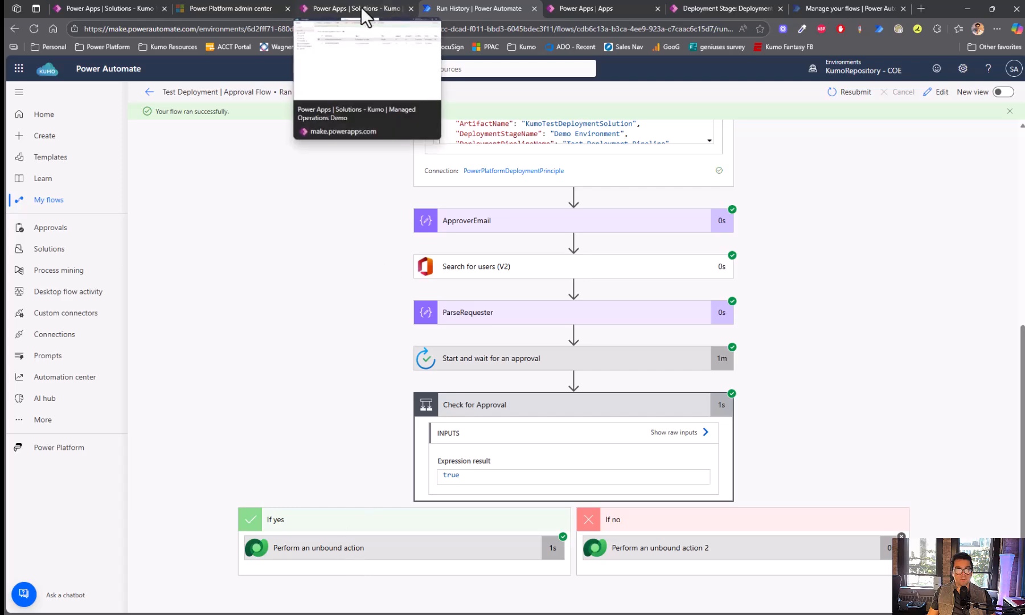
left_click(117, 8)
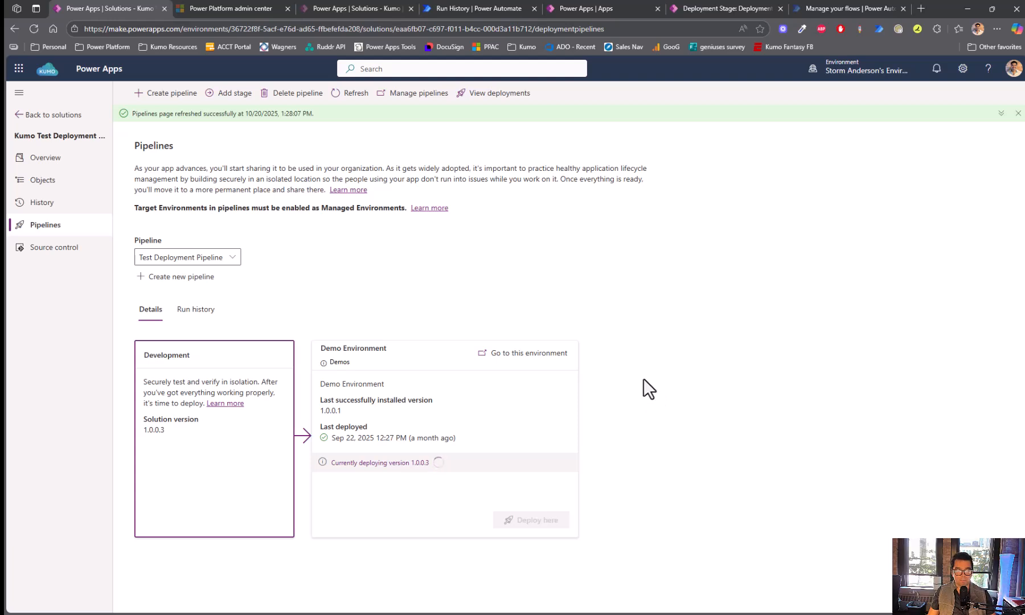
left_click(477, 8)
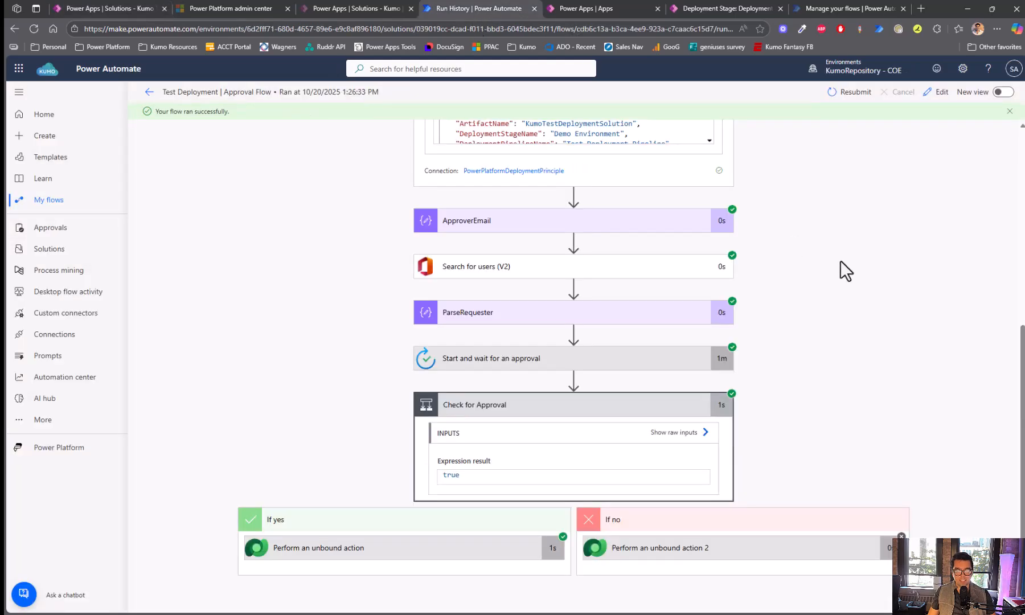
- Select 'Demo Environment' under DeploymentStageName in the trigger output, then edit the flow
scroll(841, 257, "up", 6)
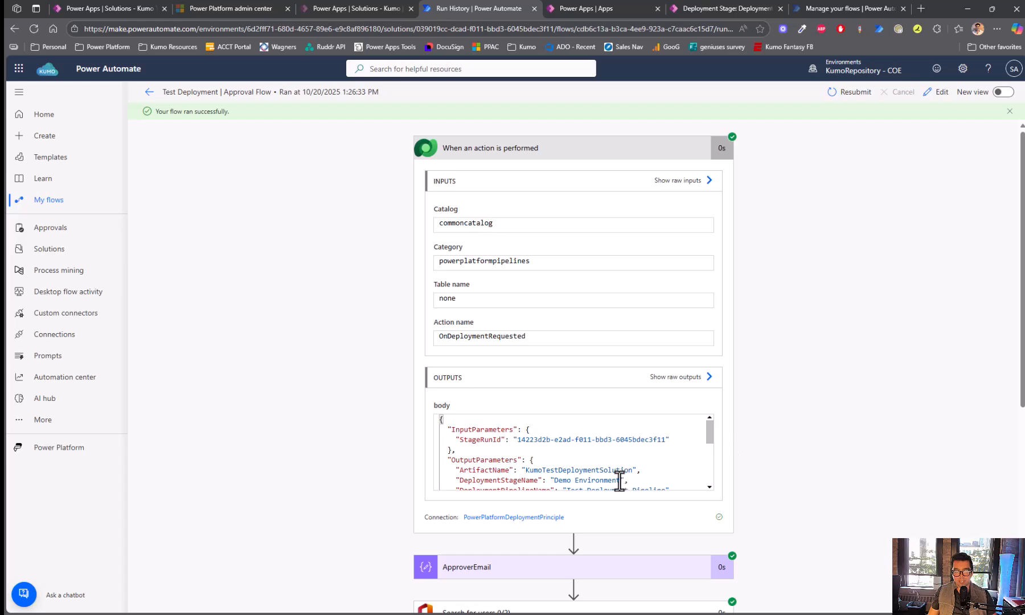
left_click_drag(712, 433, 699, 451)
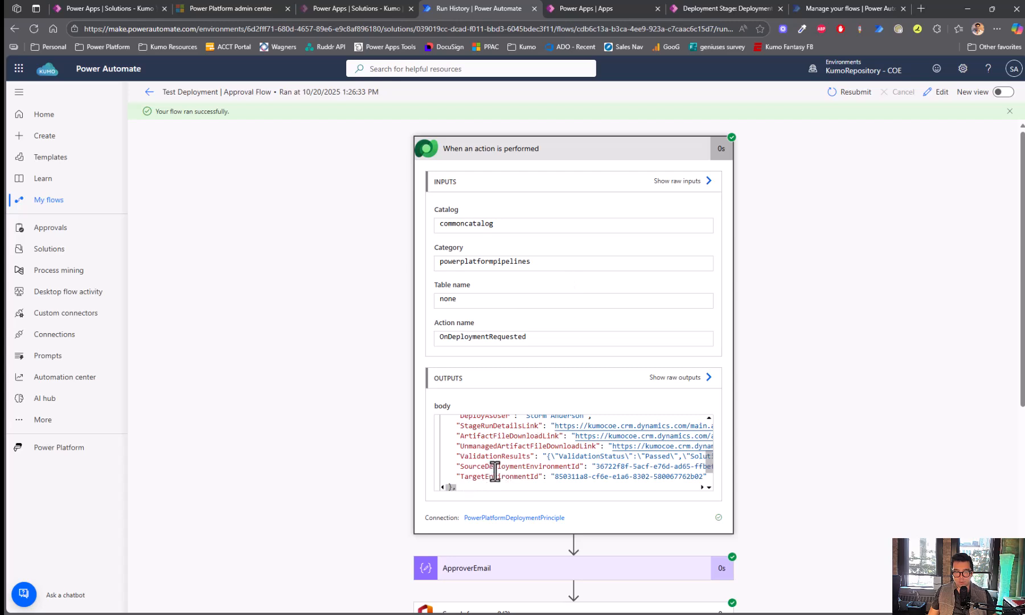
scroll(492, 474, "up", 1)
scroll(496, 472, "up", 1)
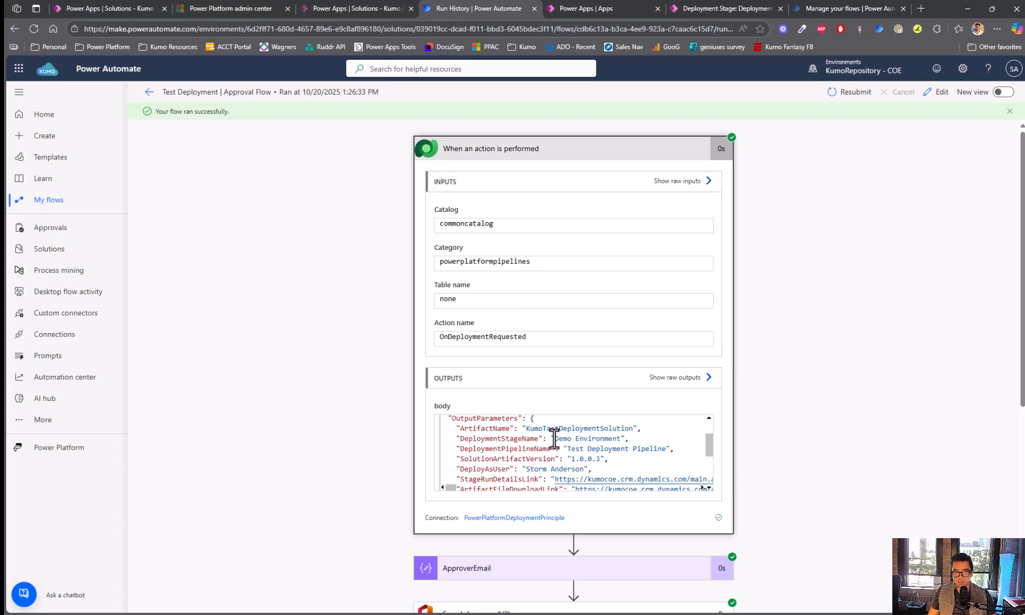
left_click_drag(555, 438, 620, 439)
scroll(624, 441, "down", 4)
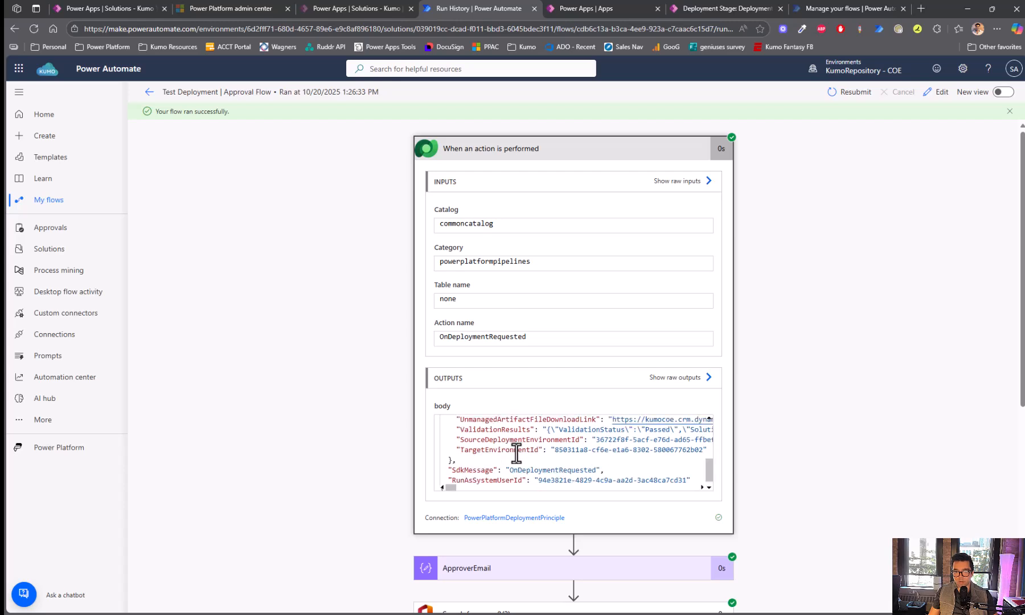
scroll(533, 453, "up", 3)
scroll(537, 453, "up", 3)
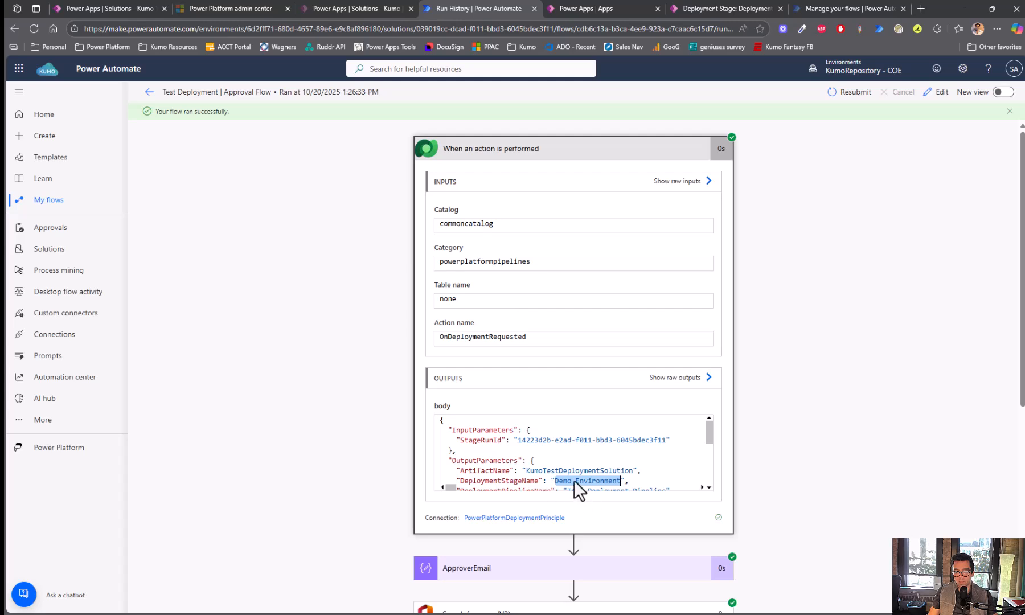
left_click(937, 93)
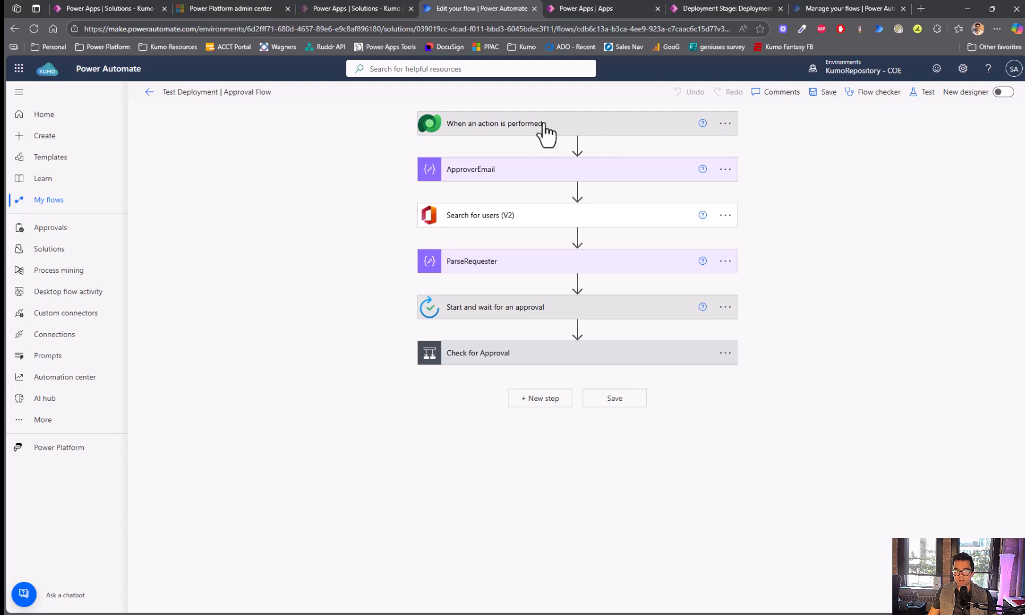
- Add a new, empty trigger condition in the pipelines trigger's settings
left_click(521, 129)
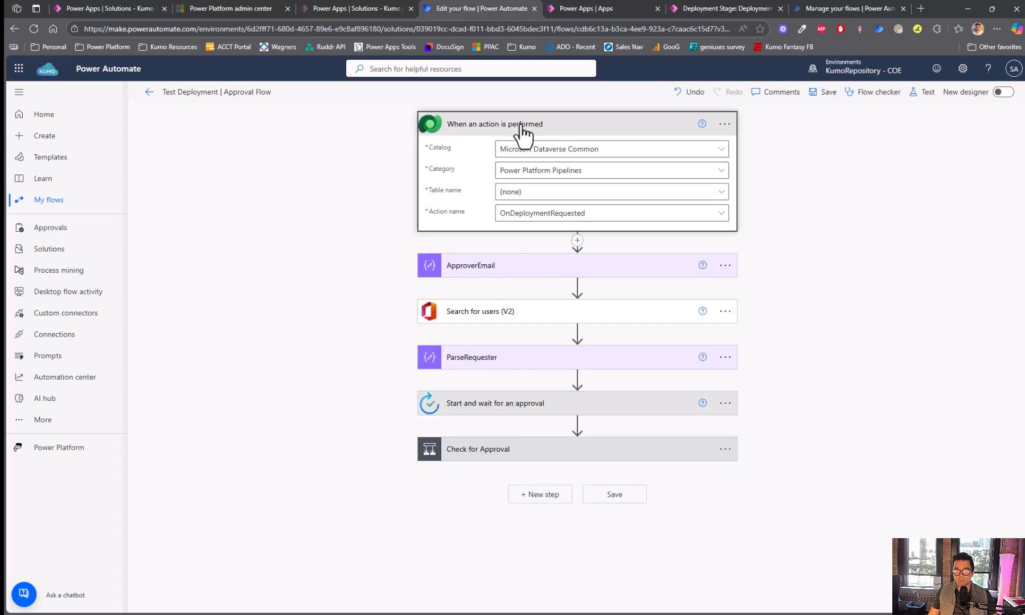
left_click(726, 124)
left_click(776, 166)
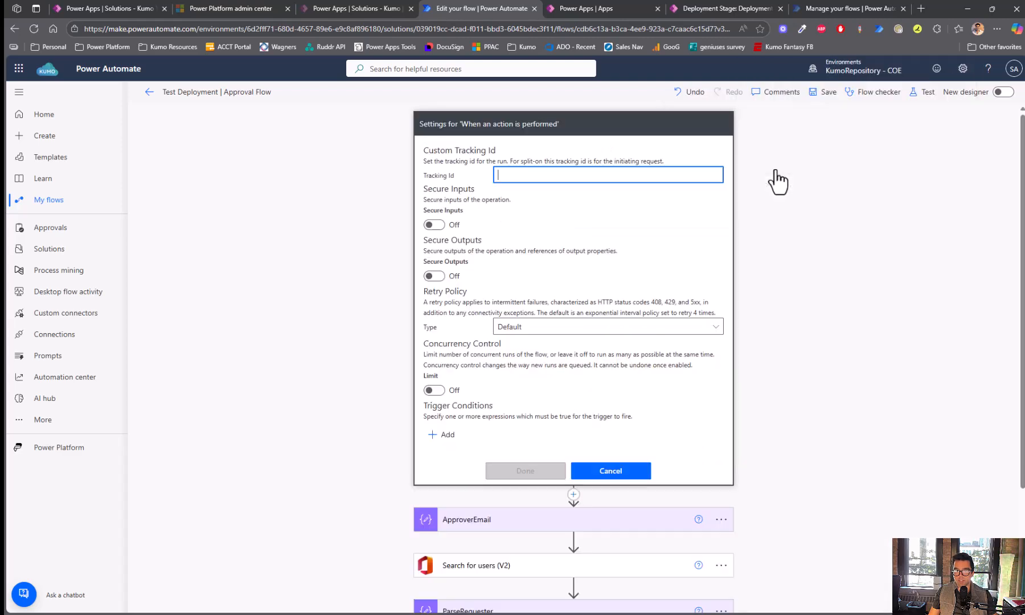
left_click(447, 436)
scroll(381, 417, "down", 2)
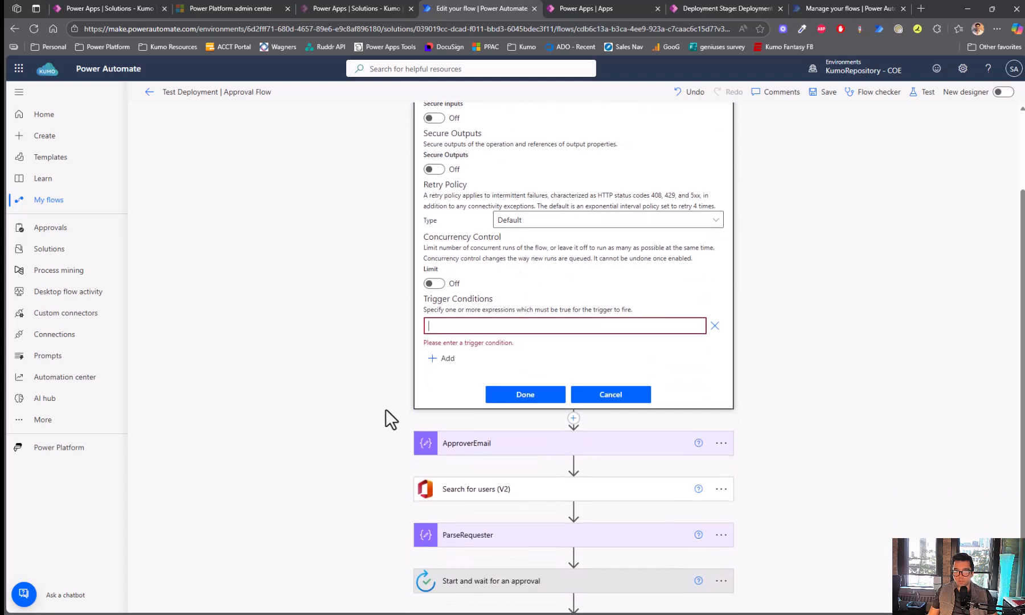
scroll(385, 411, "up", 1)
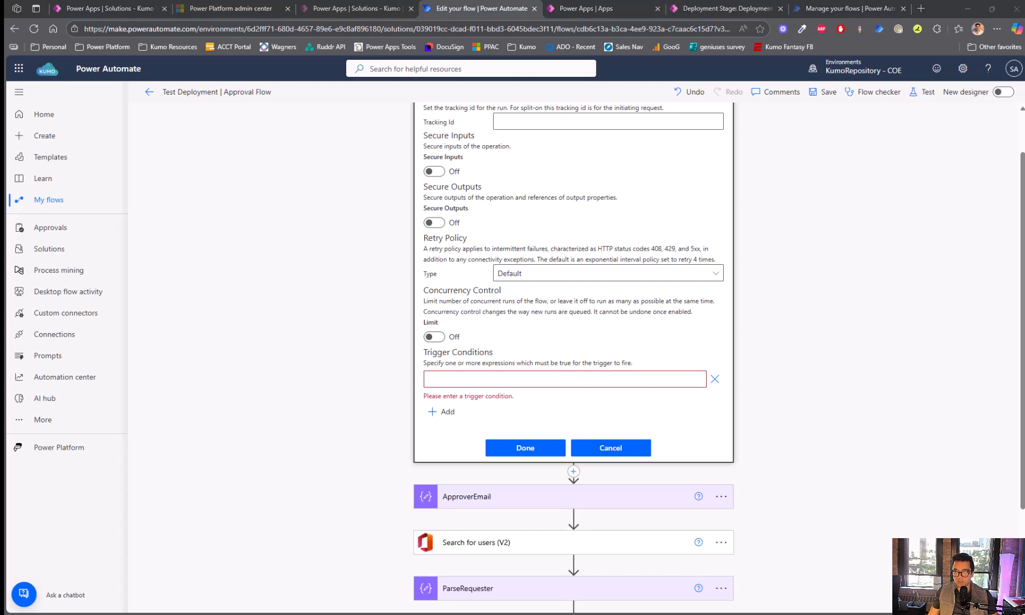
left_click(494, 380)
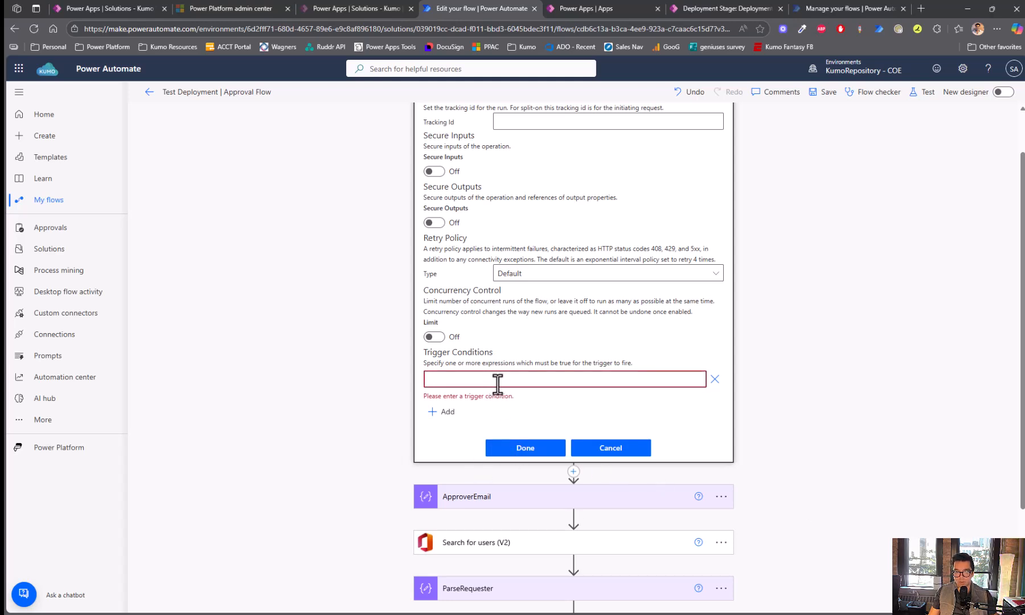
type("@equals( triggerOutputs()?['body/OutputParameters/ DeploymentStageName'],")
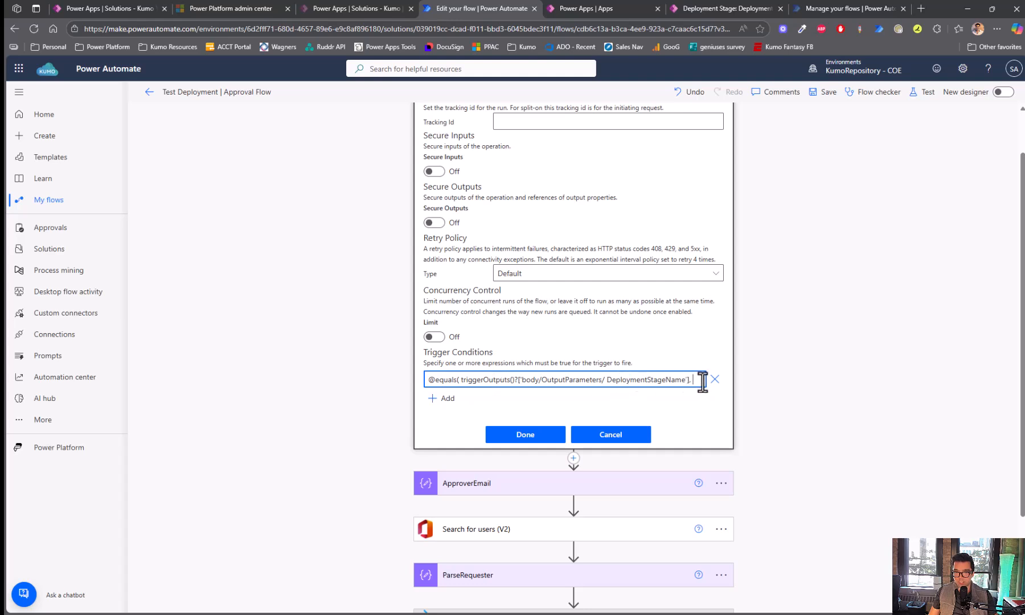
left_click(461, 380)
key("Delete")
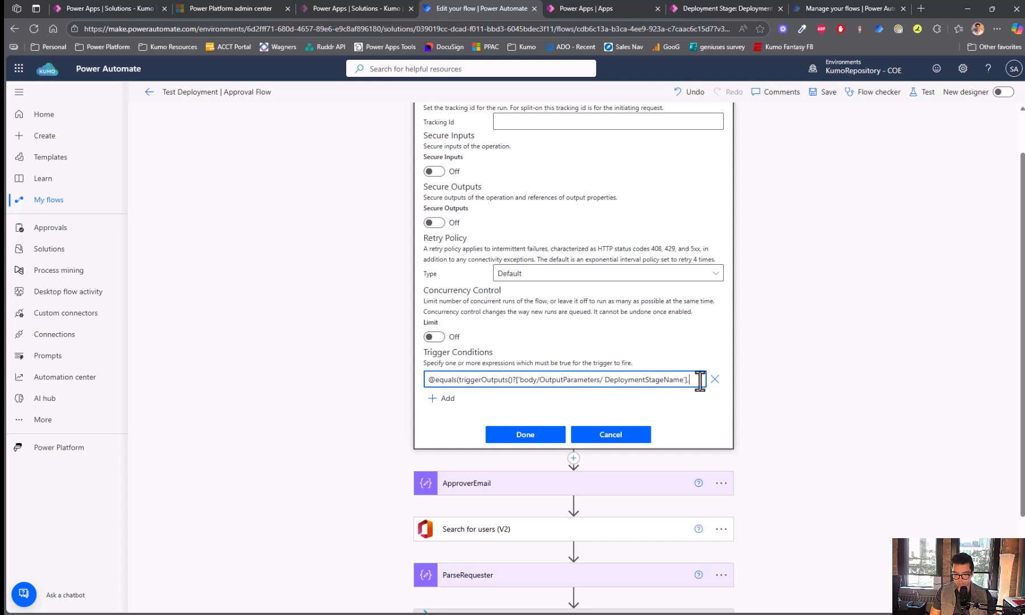
type("Demo Environment')")
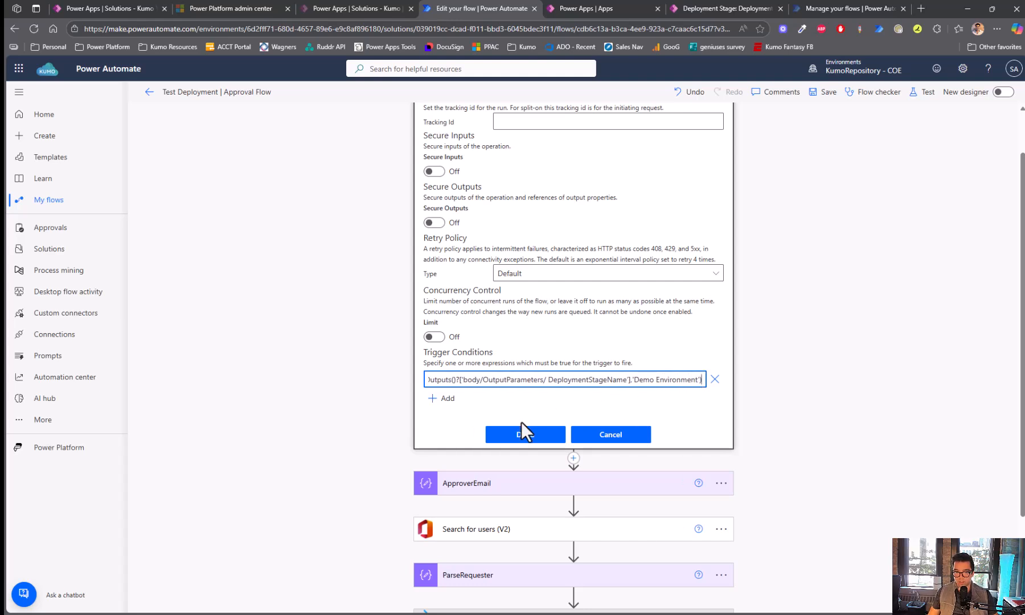
left_click(525, 435)
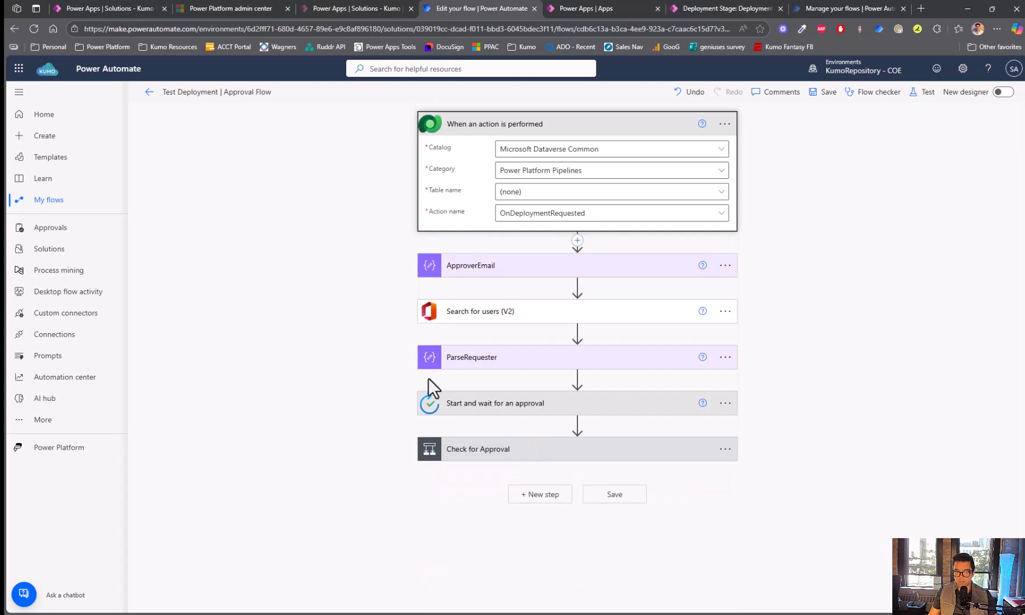